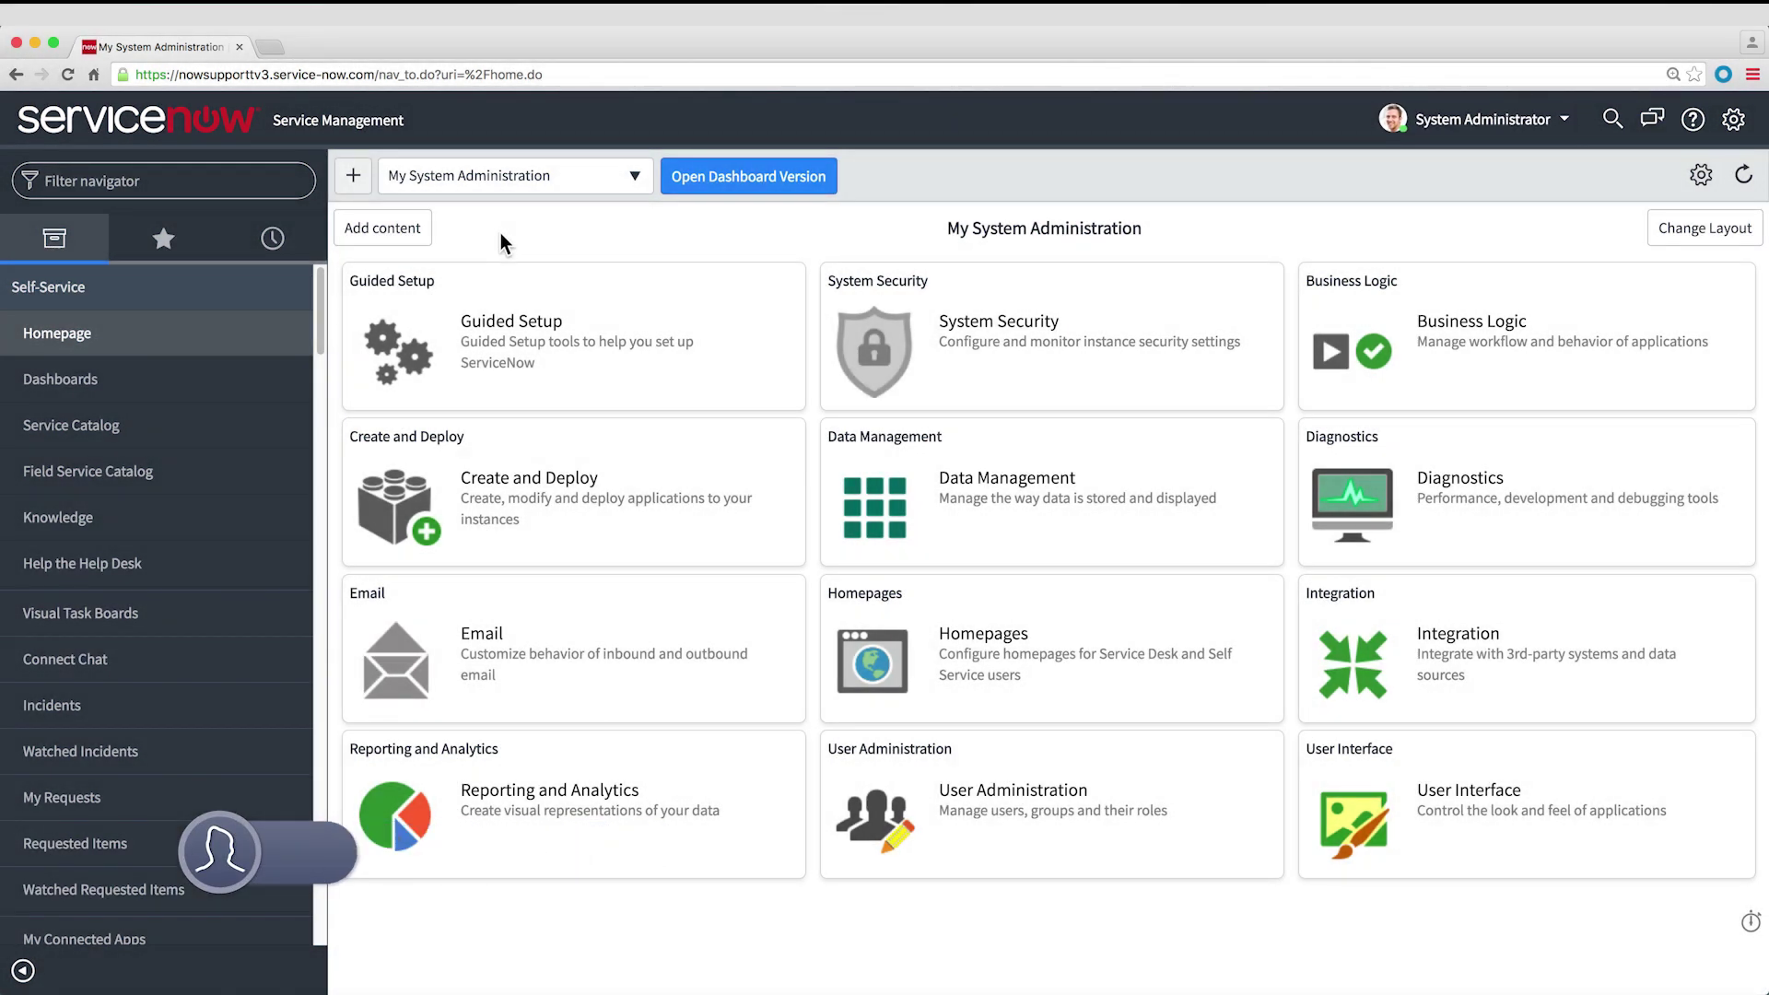
- Filter the navigator for 'itom' and start ITOM Guided Setup's MID Server category at Create MID User
left_click(241, 180)
type("itom")
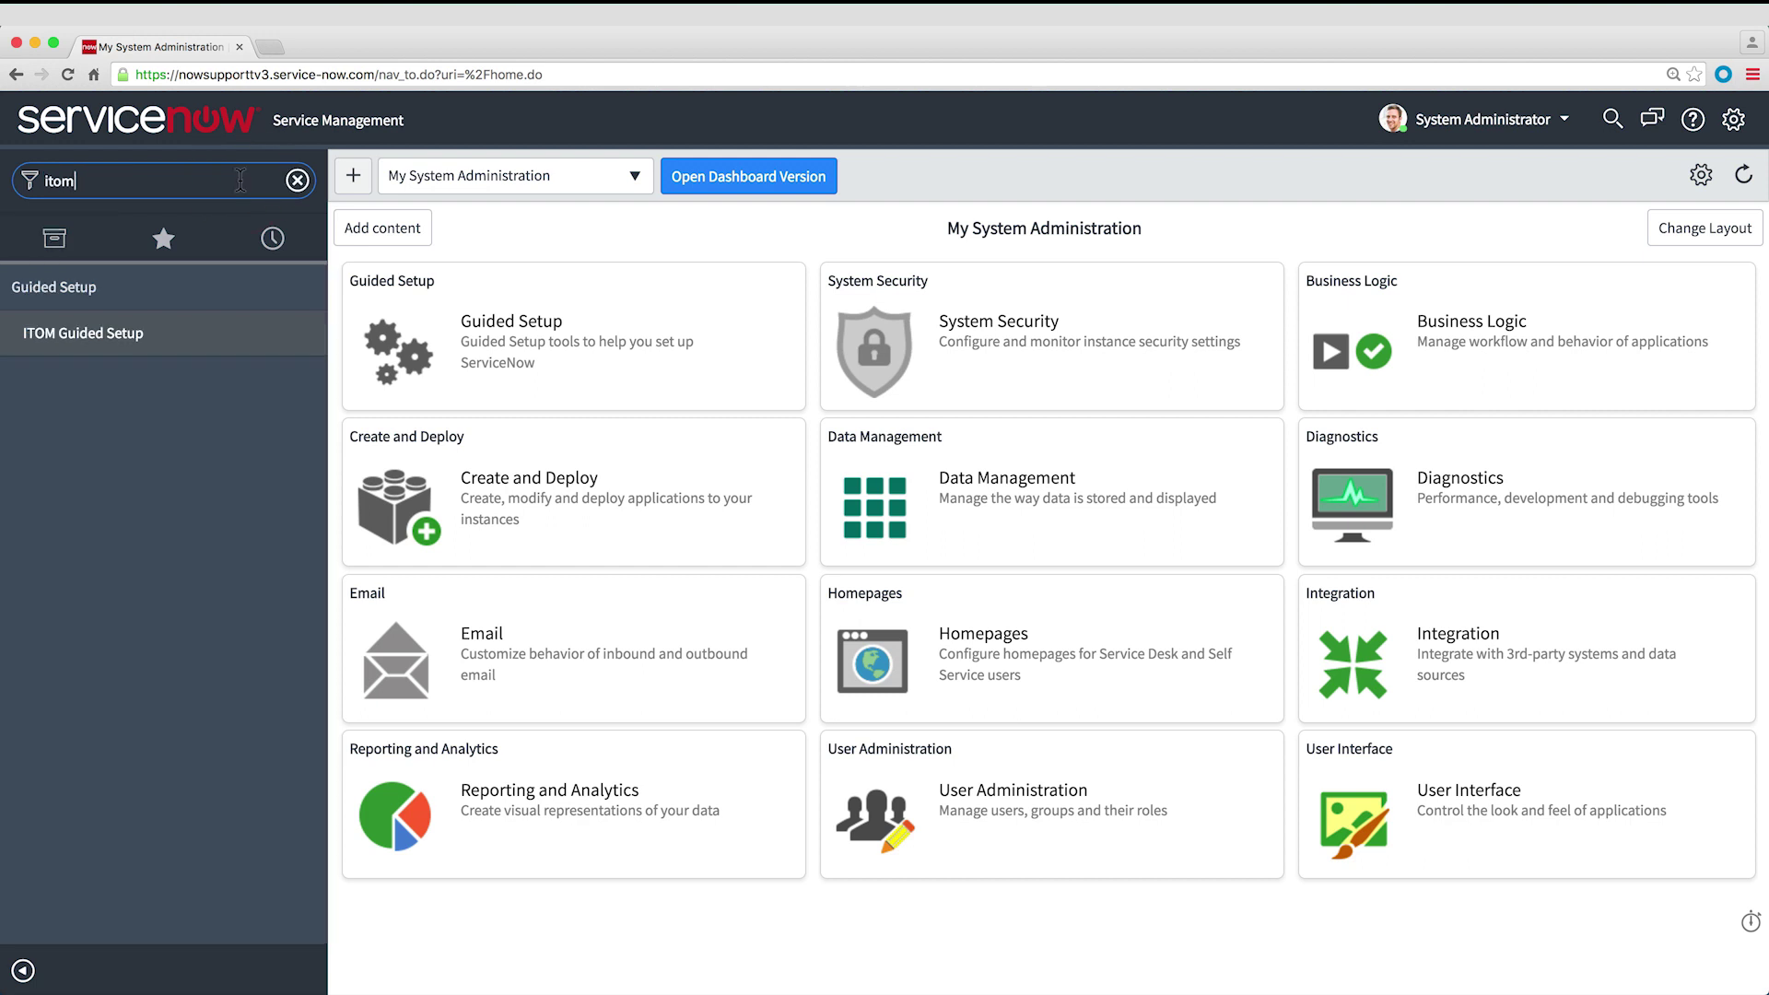
left_click(166, 333)
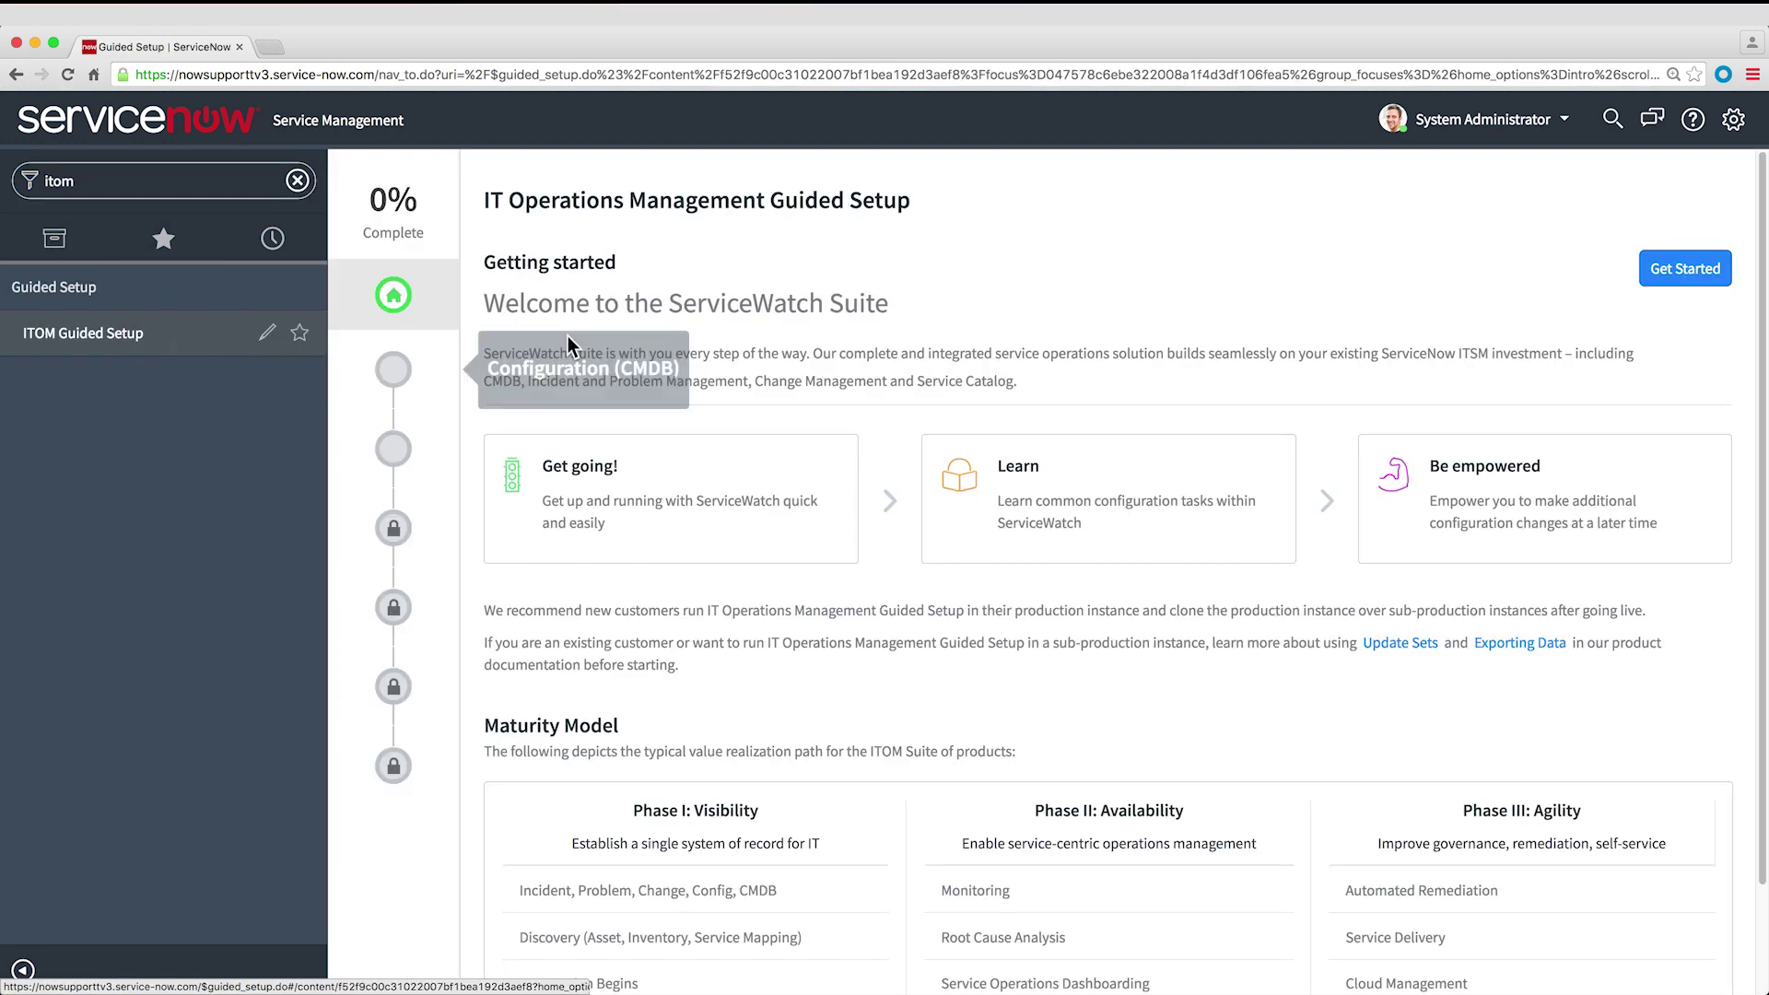
left_click(1674, 281)
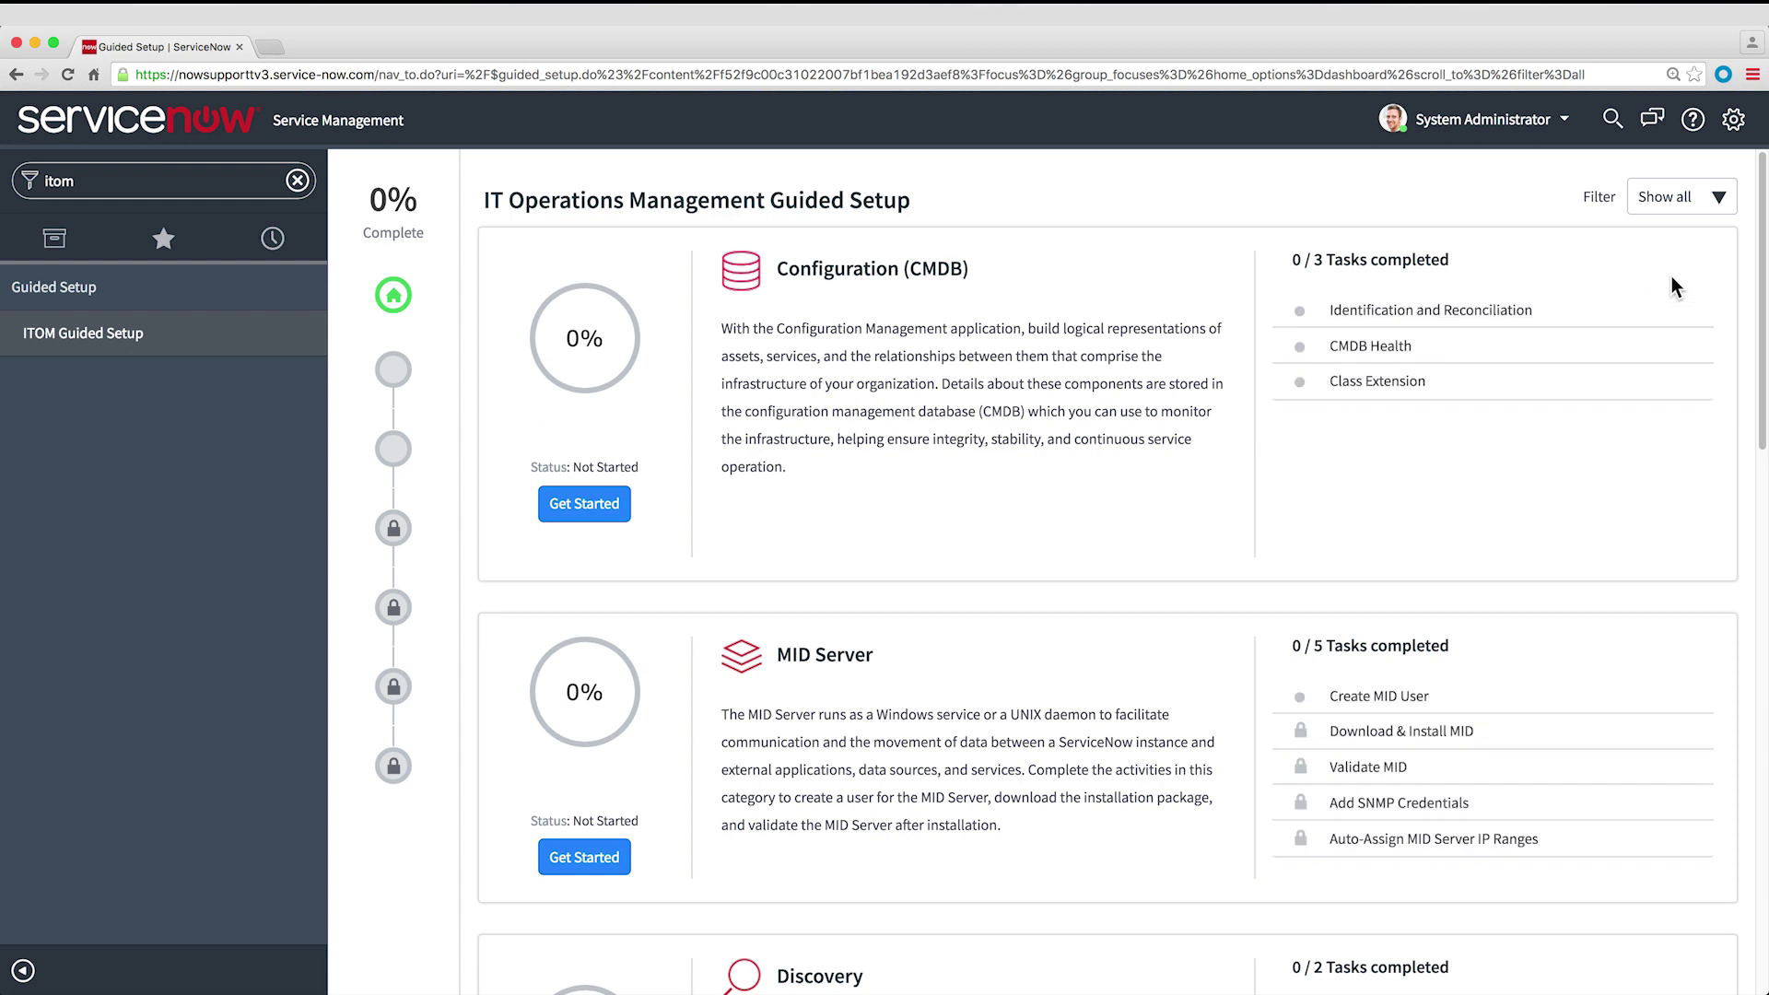
left_click(580, 866)
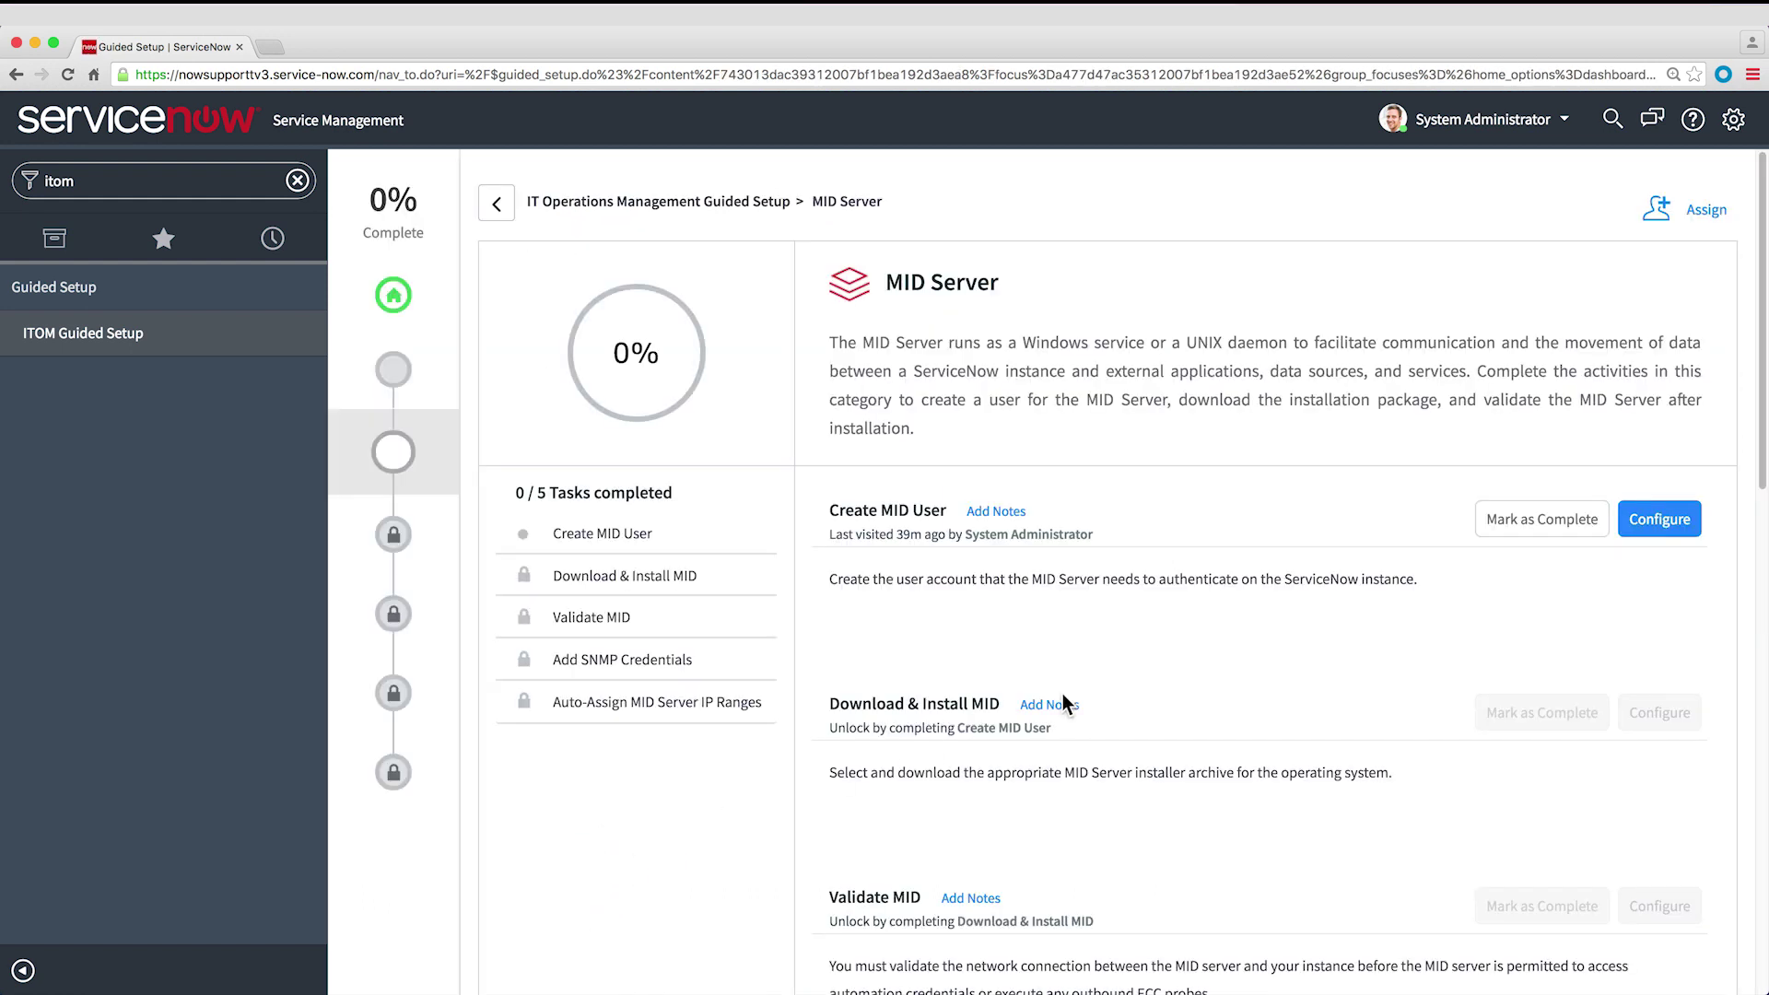
left_click(1655, 538)
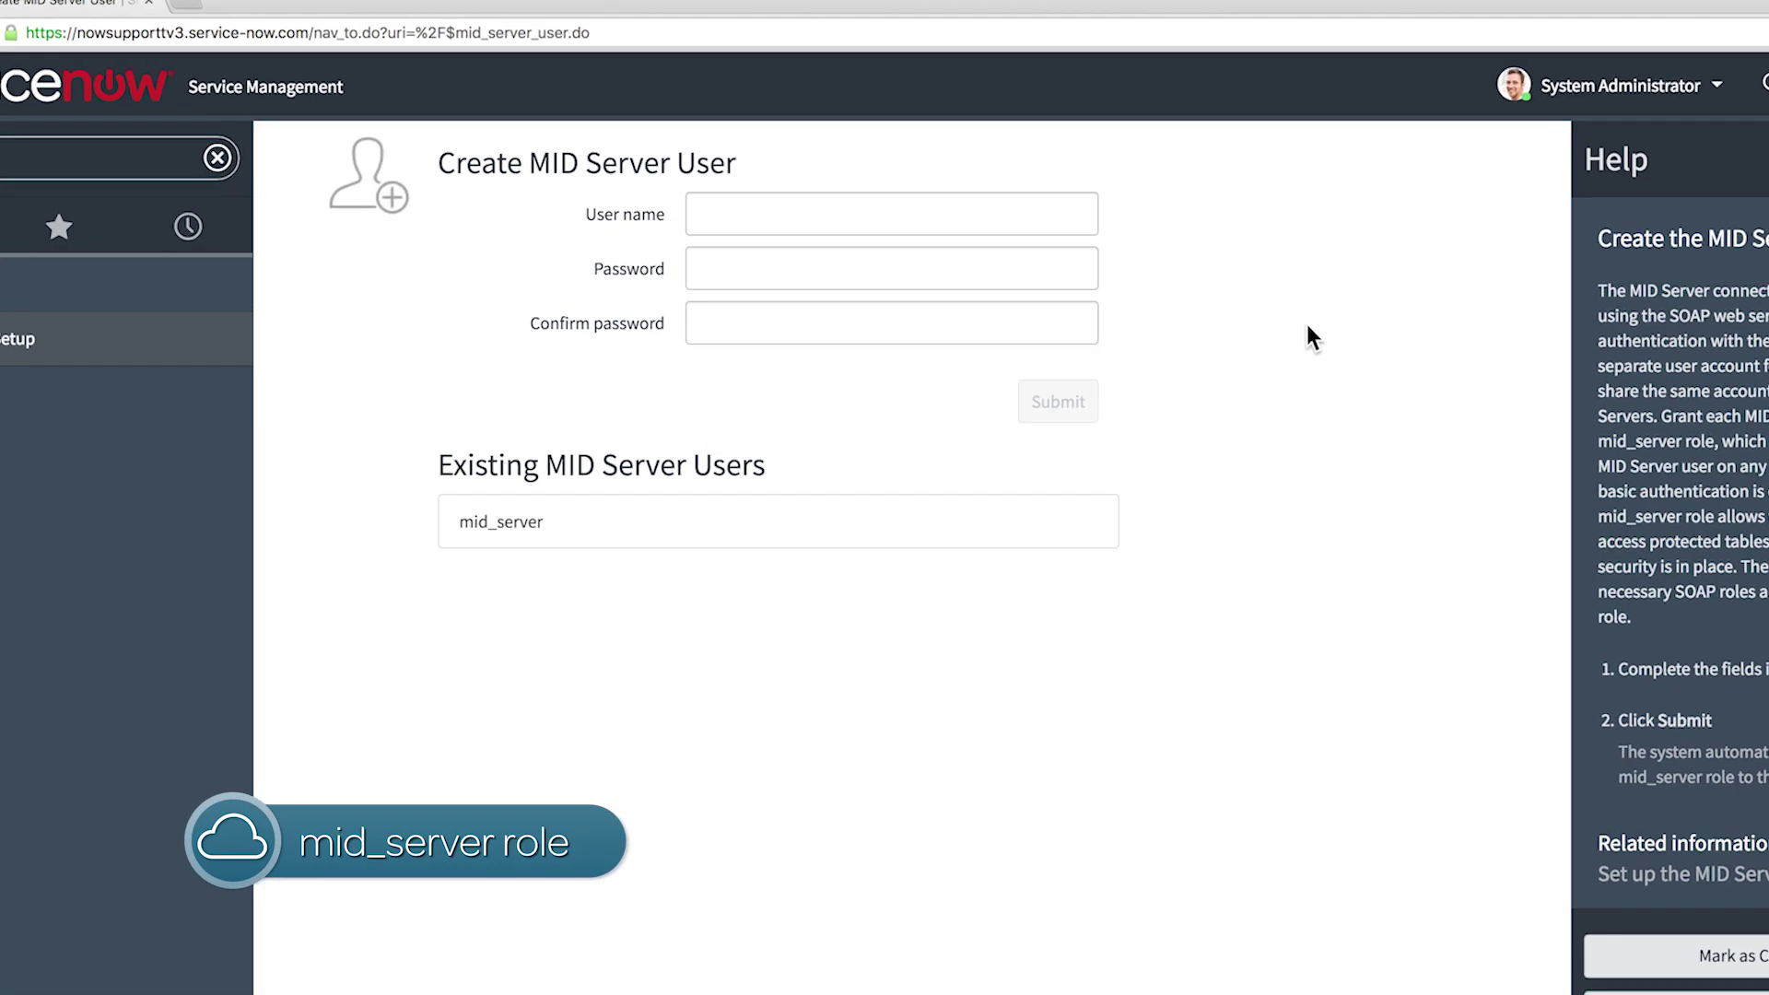
- Create MID Server user 'demo_mid_server' with a confirmed password and mark Create MID User complete
left_click(1076, 205)
type("demo_mid_serve")
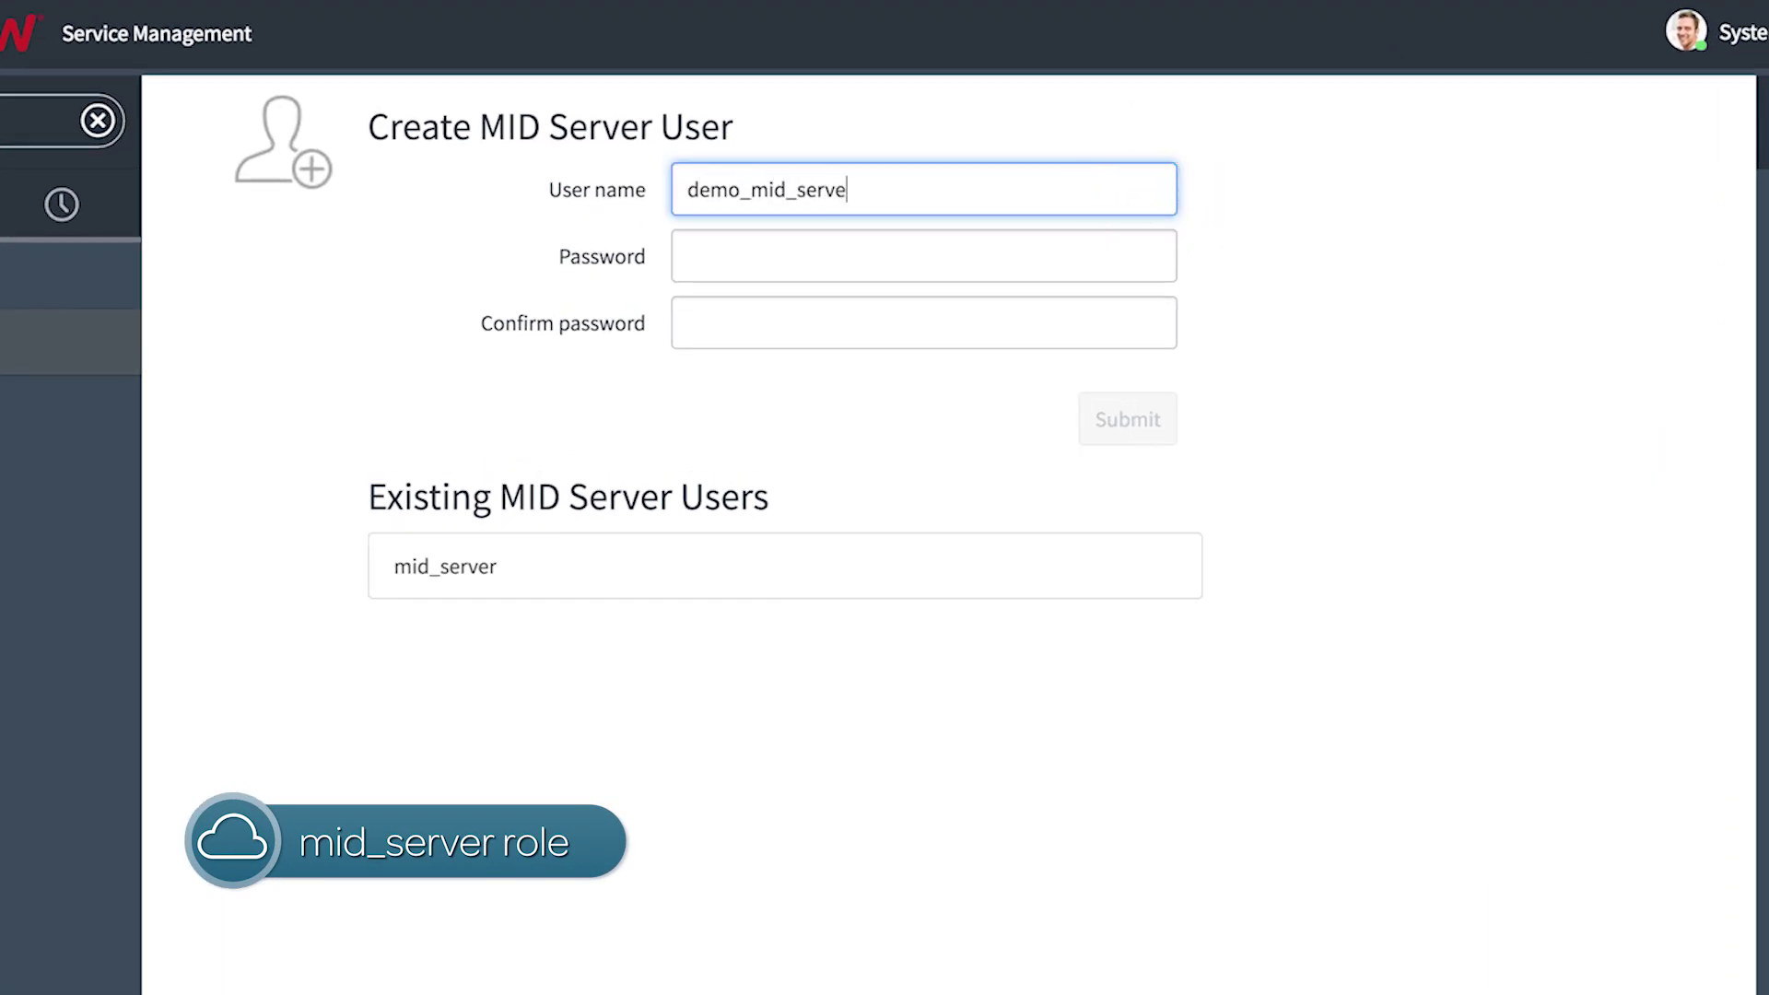
type("r")
key("Tab")
type("•••••")
key("Tab")
type("••••••")
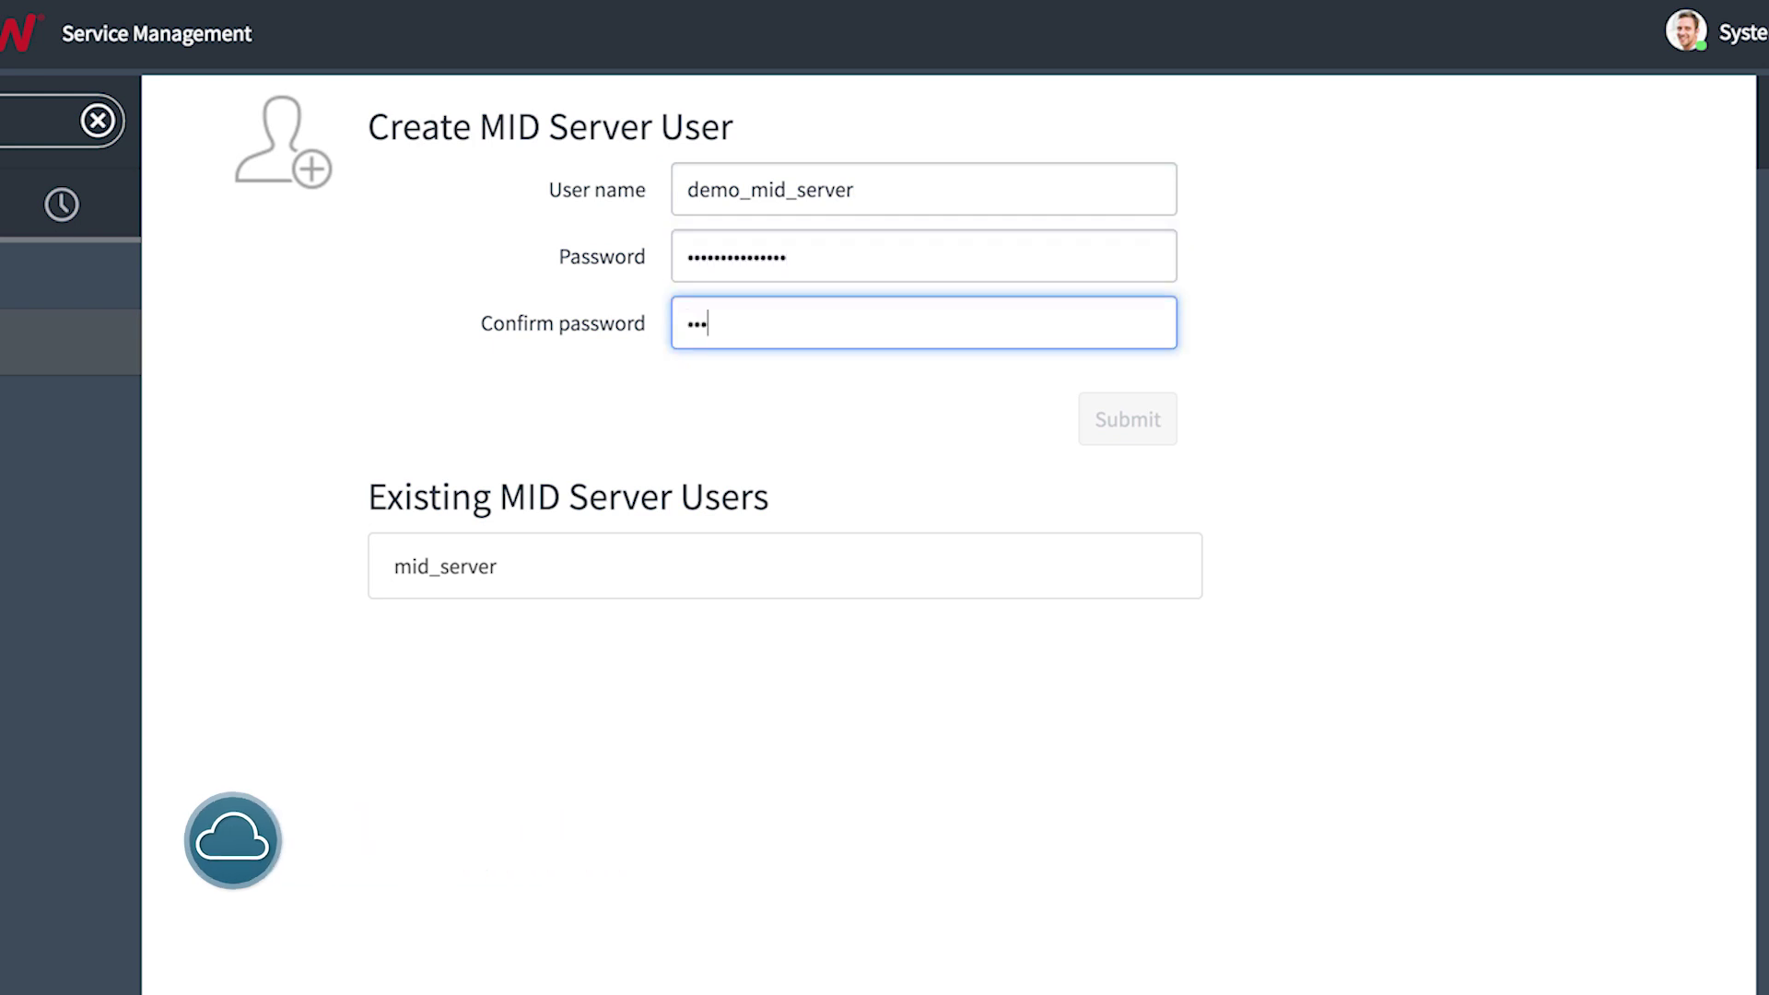
type("•••••••••")
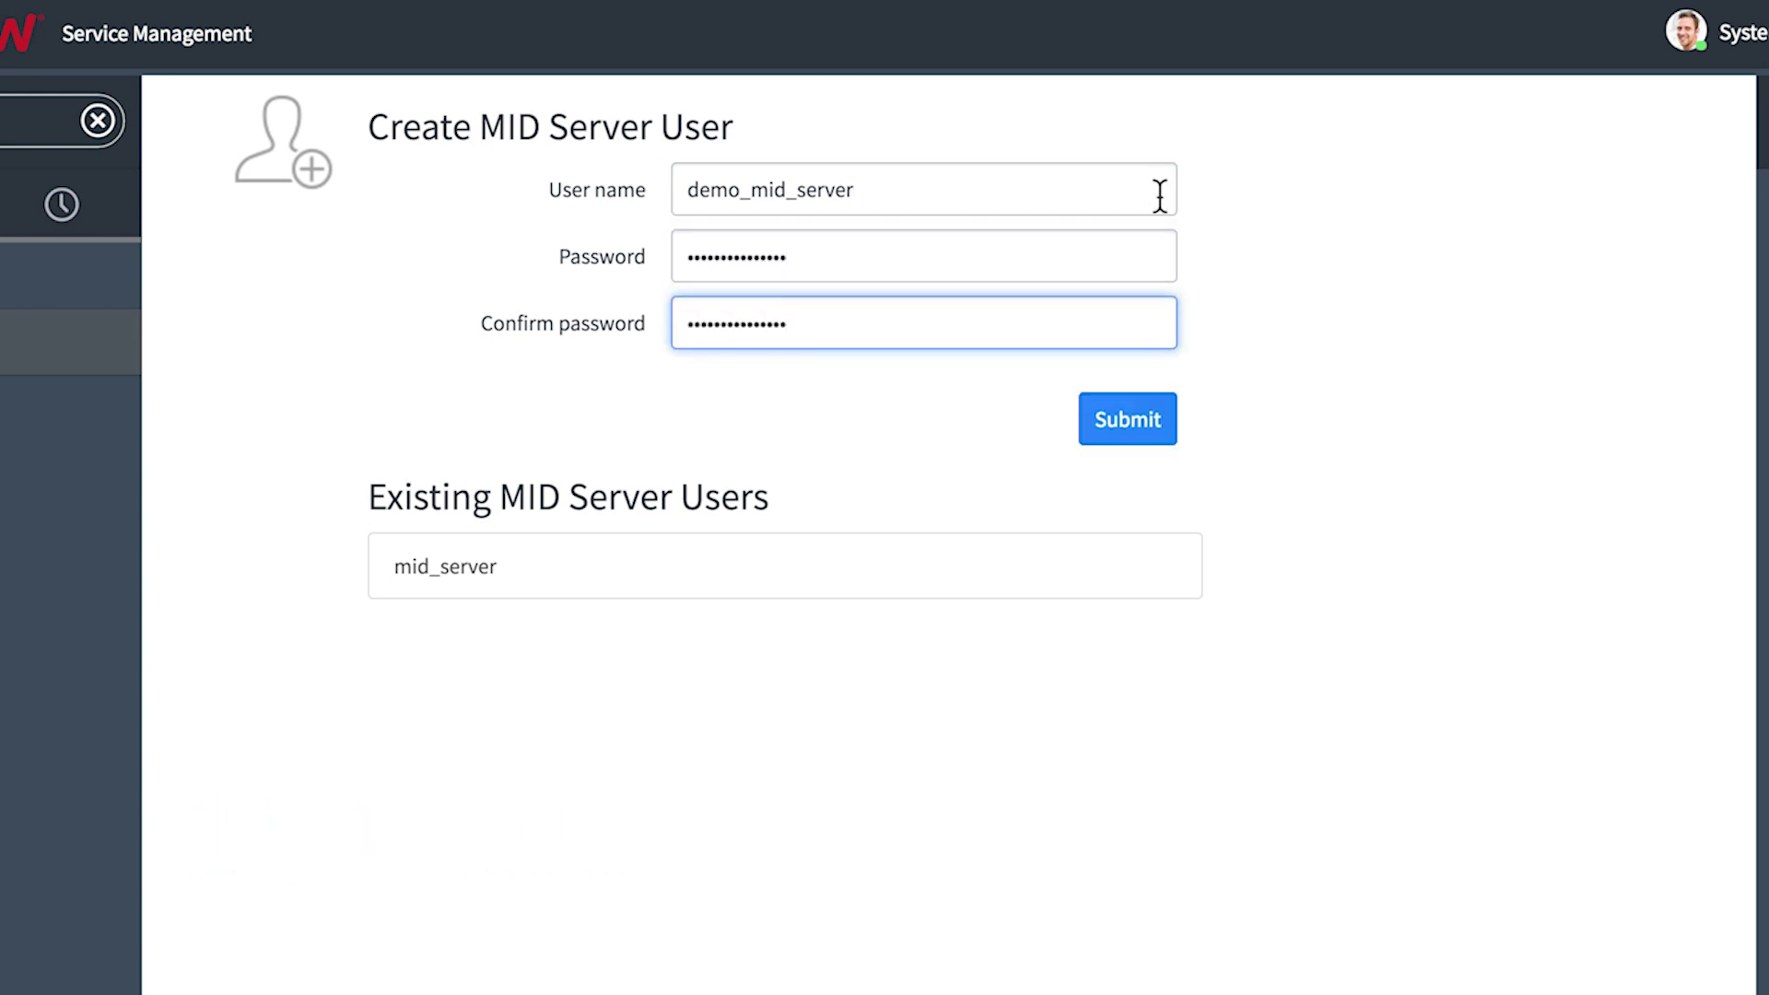
left_click(1163, 414)
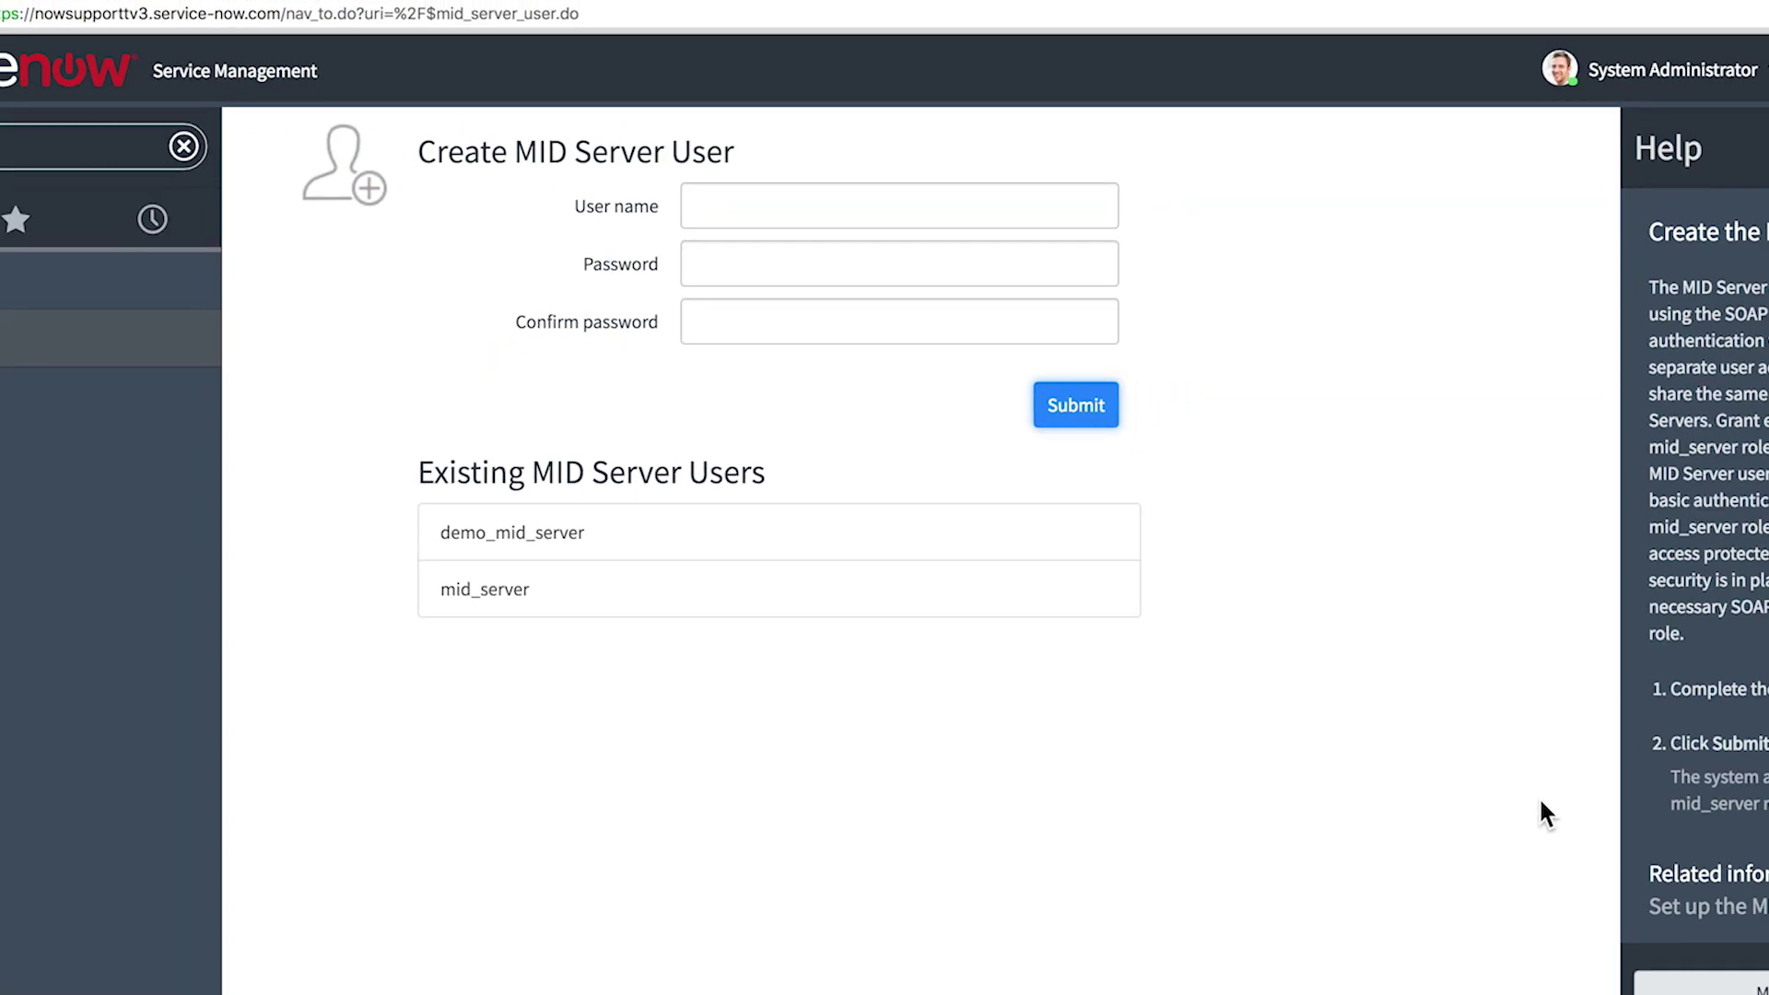
left_click(1734, 988)
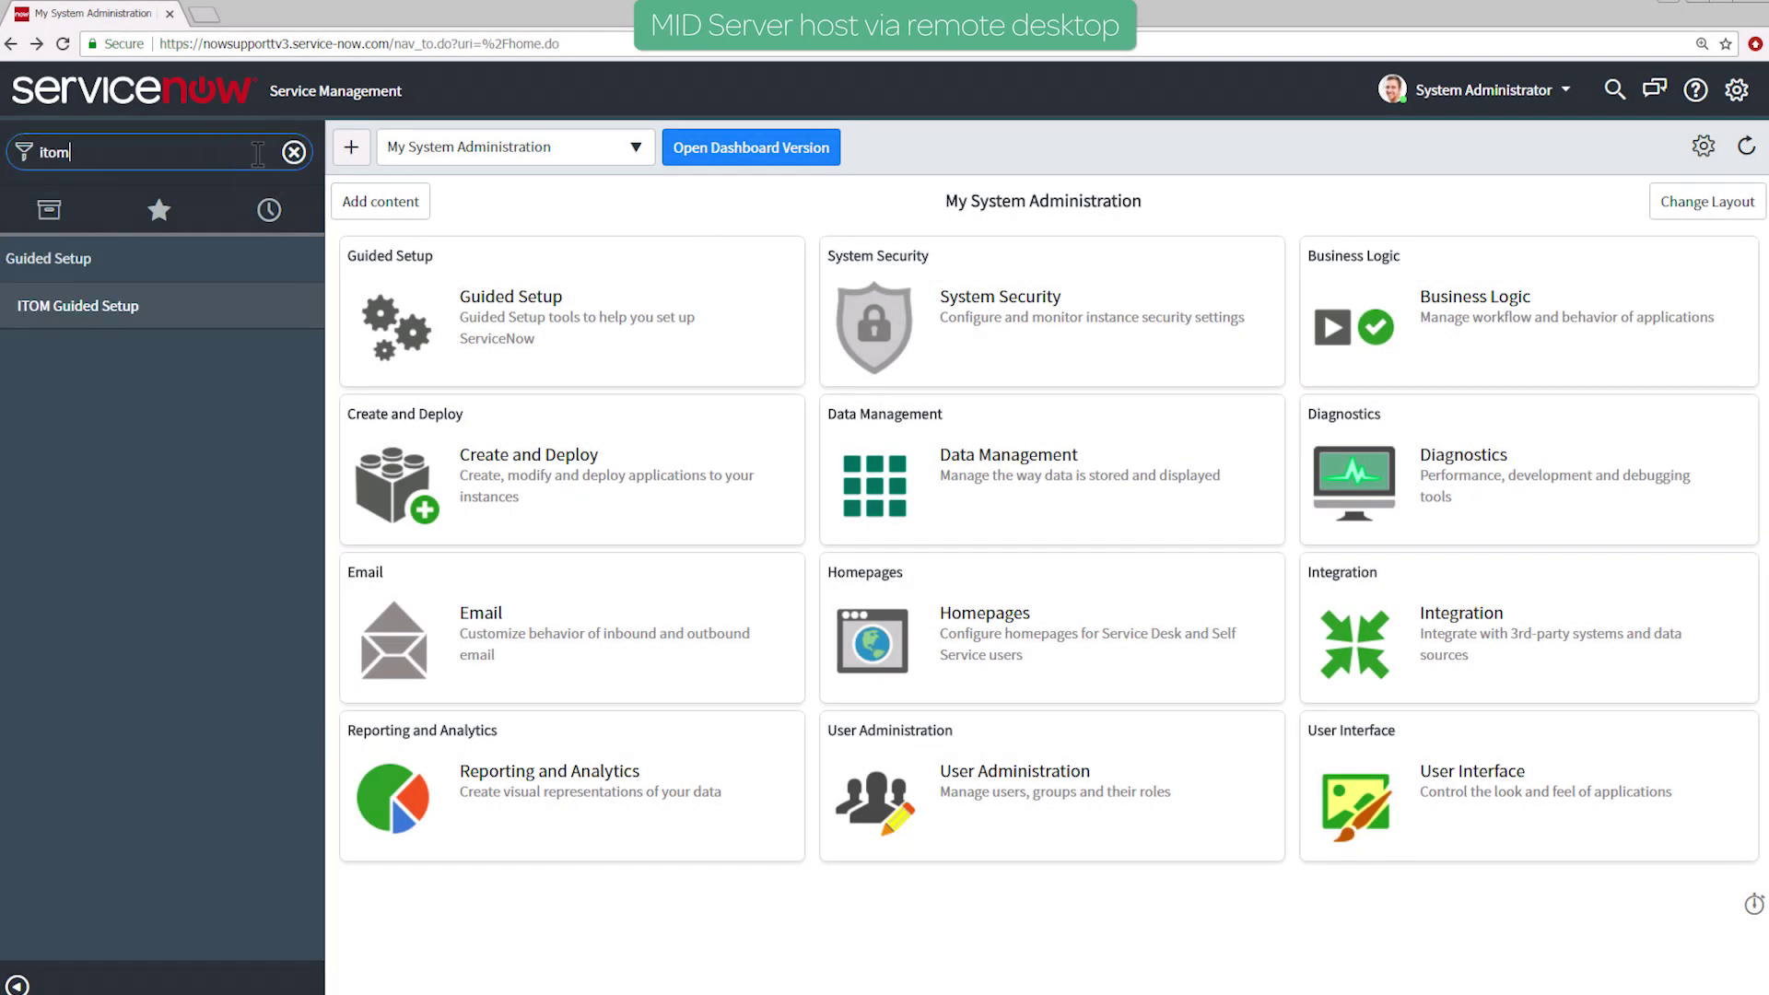
- From ITOM Guided Setup on the MID host, download the Windows 64-bit MID Server package
left_click(130, 308)
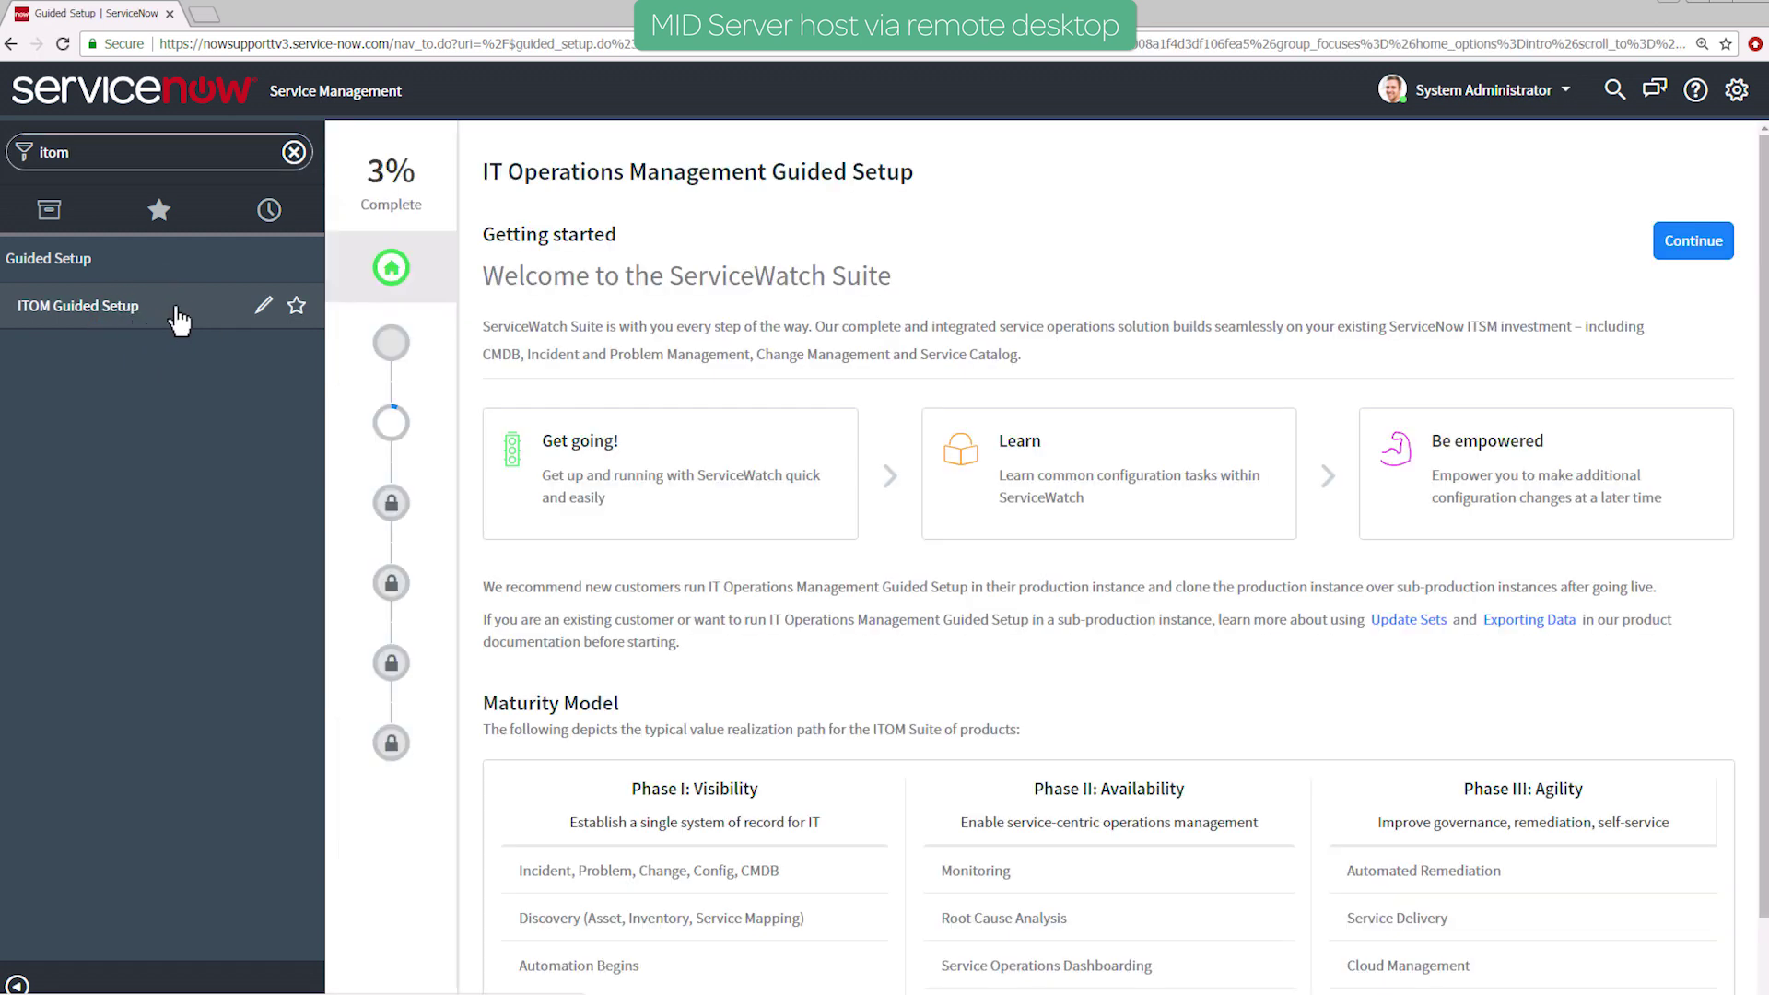
left_click(1666, 253)
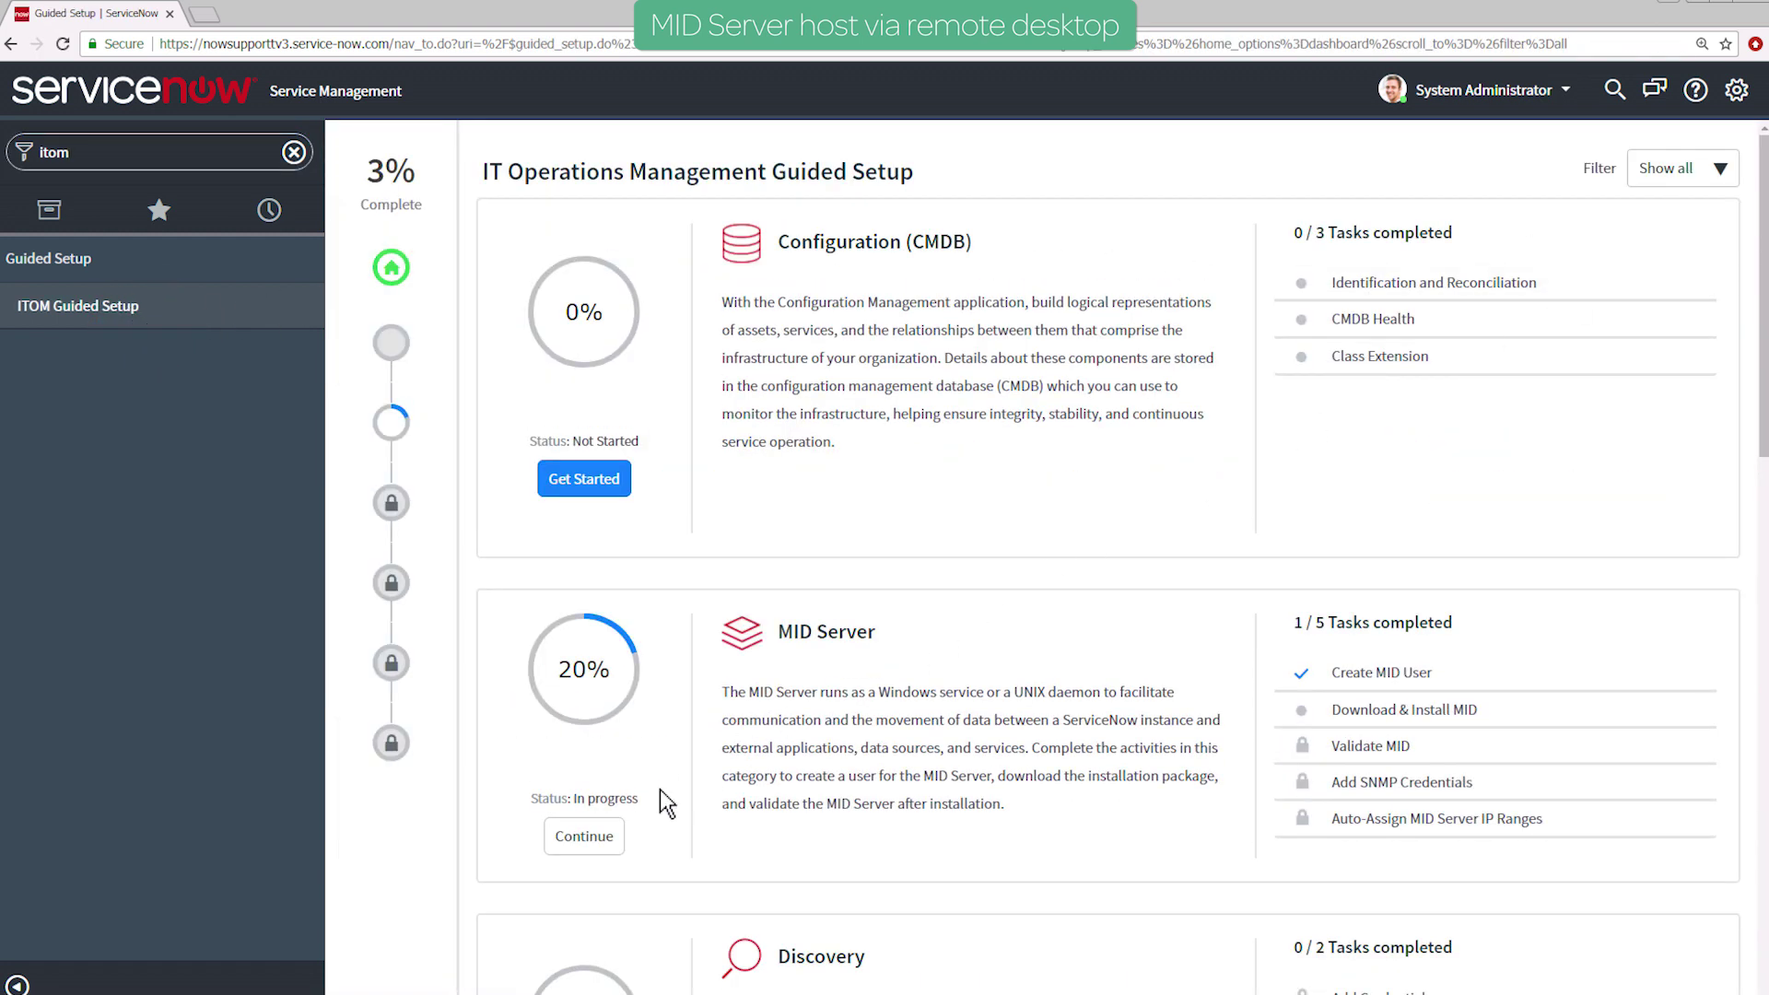
left_click(599, 837)
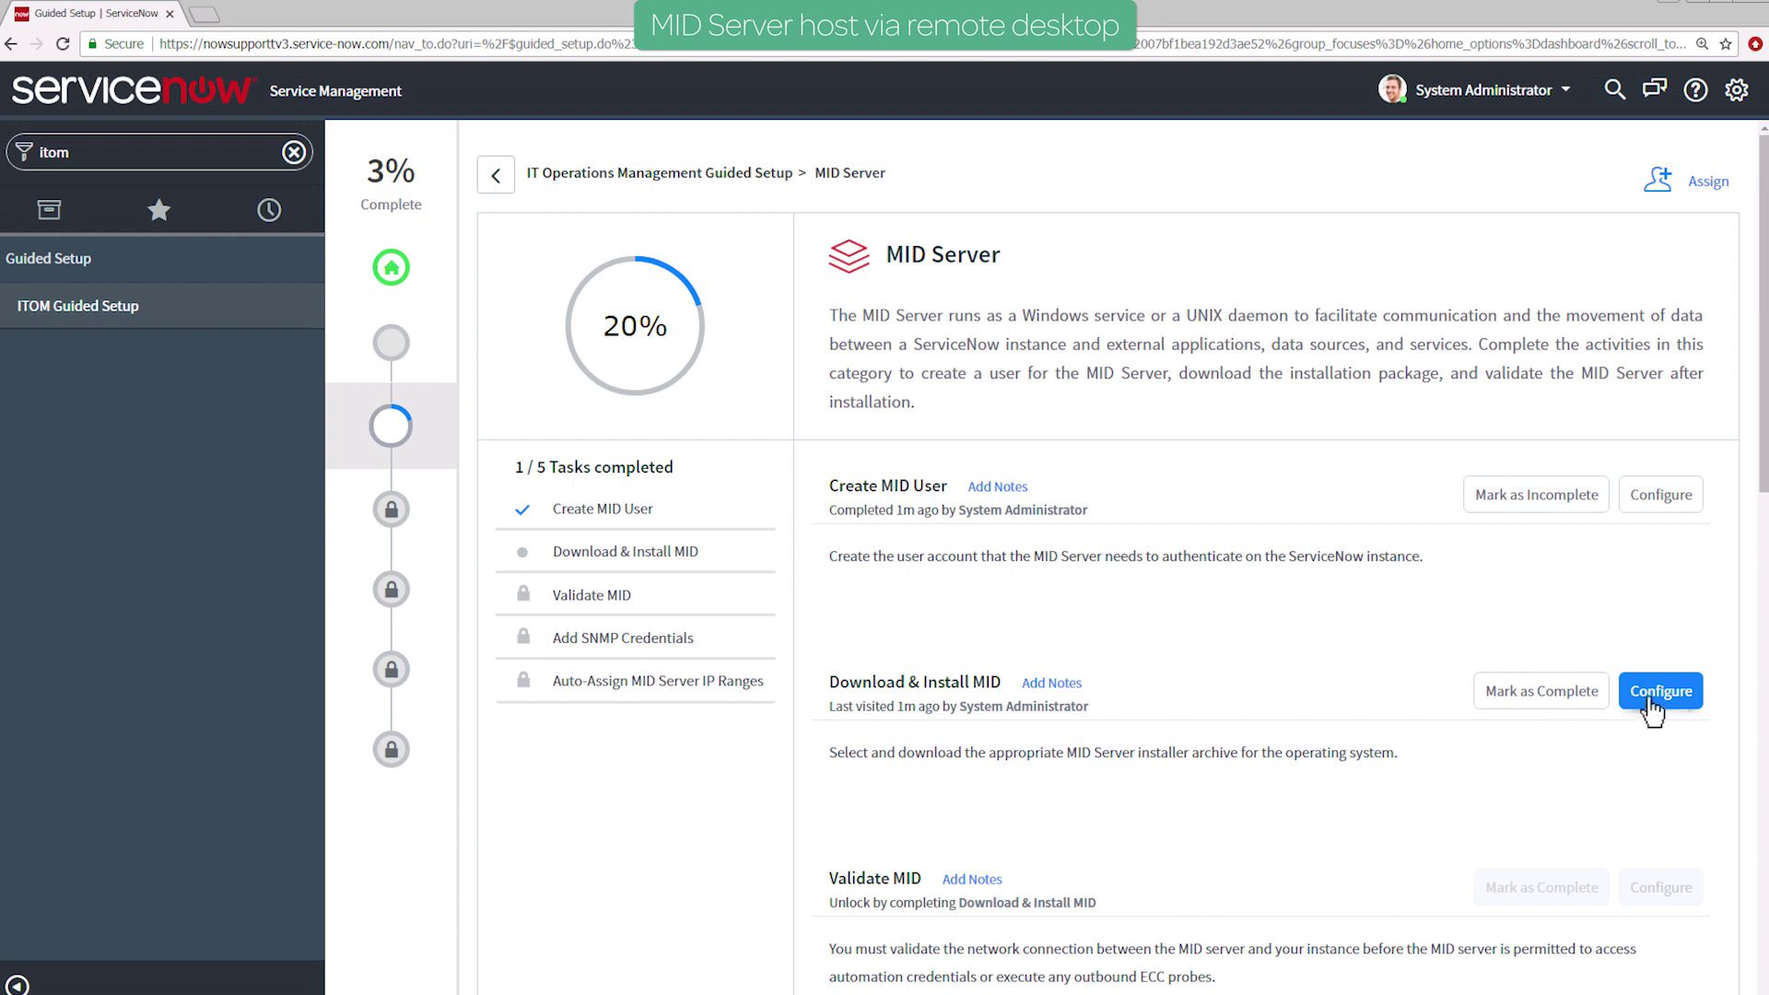
left_click(1650, 702)
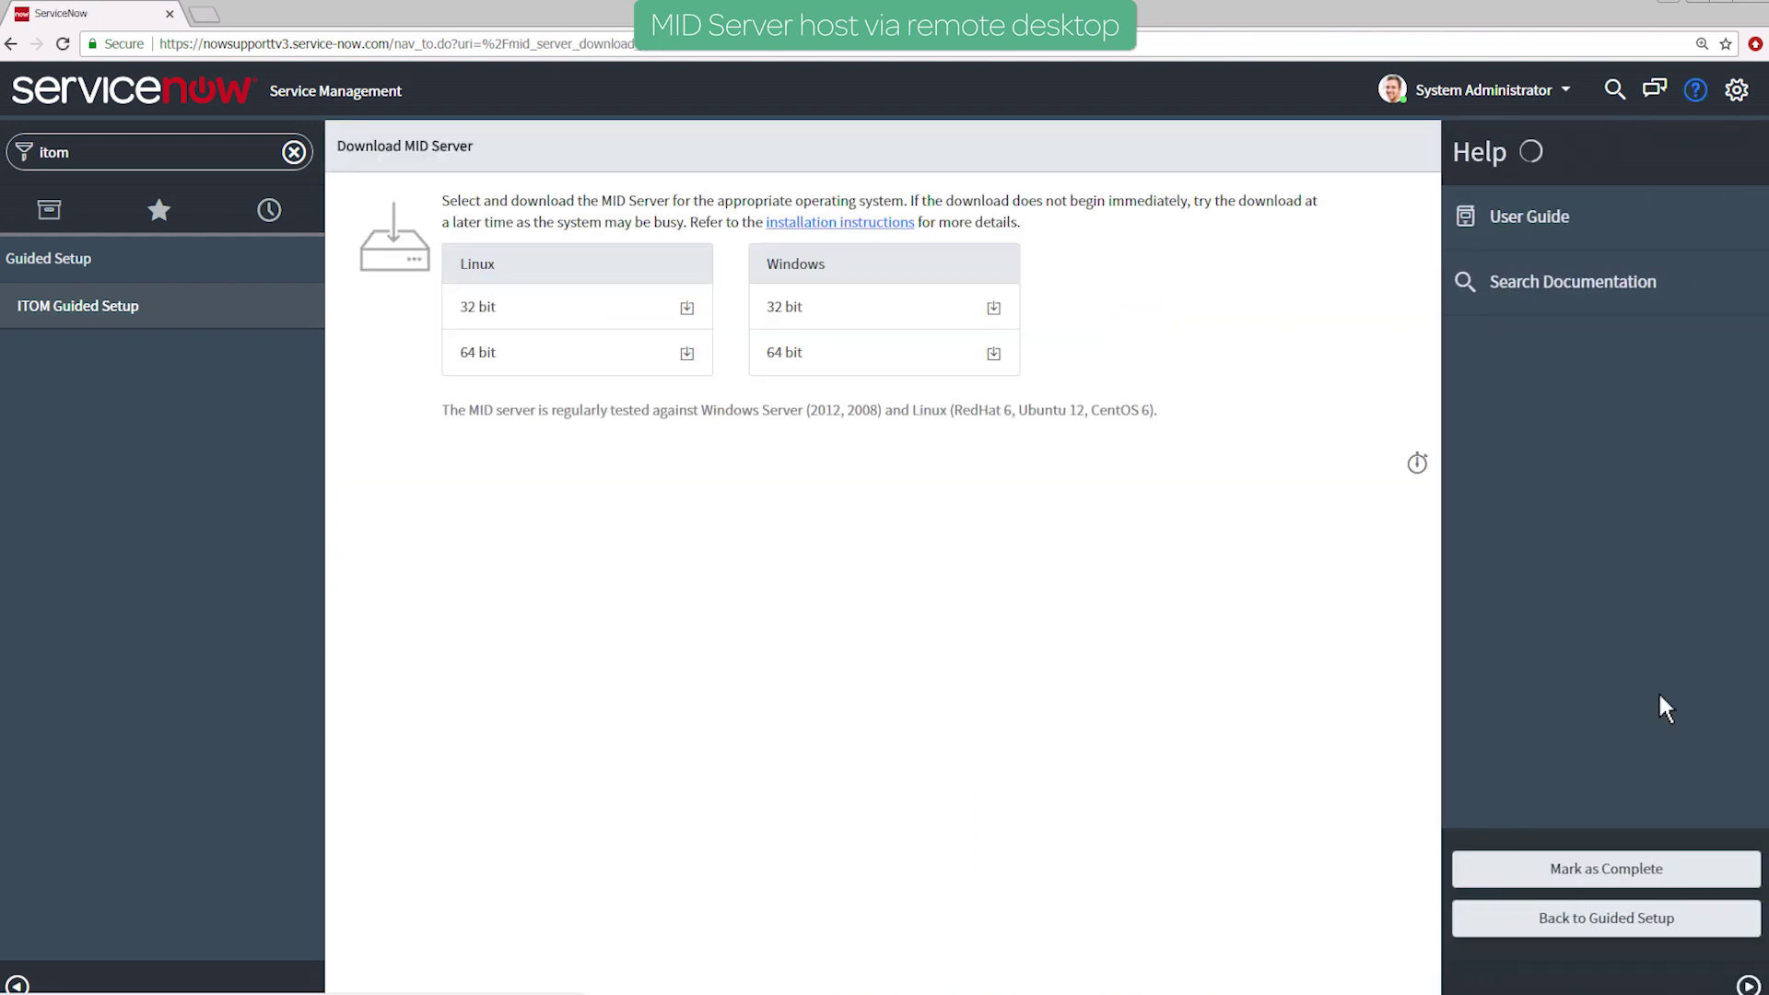
left_click(934, 355)
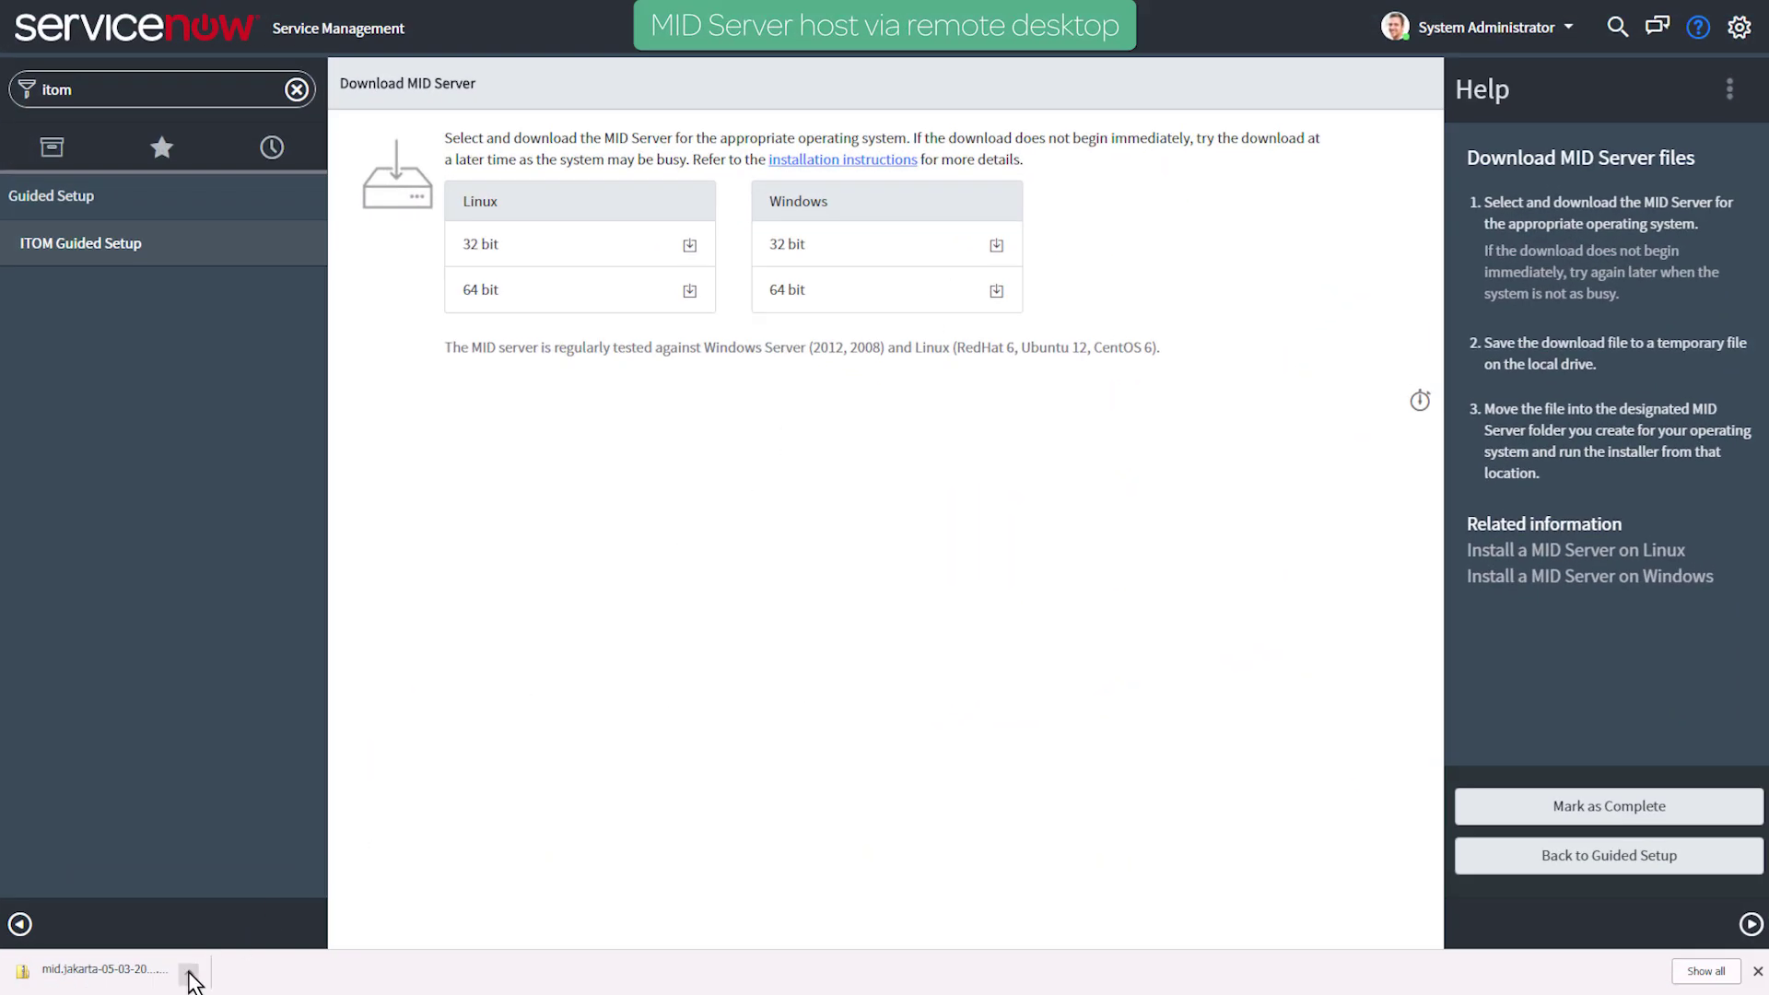
left_click(189, 973)
- Copy the downloaded MID Server zip into the C:\MID Server demo 4 folder
left_click(210, 909)
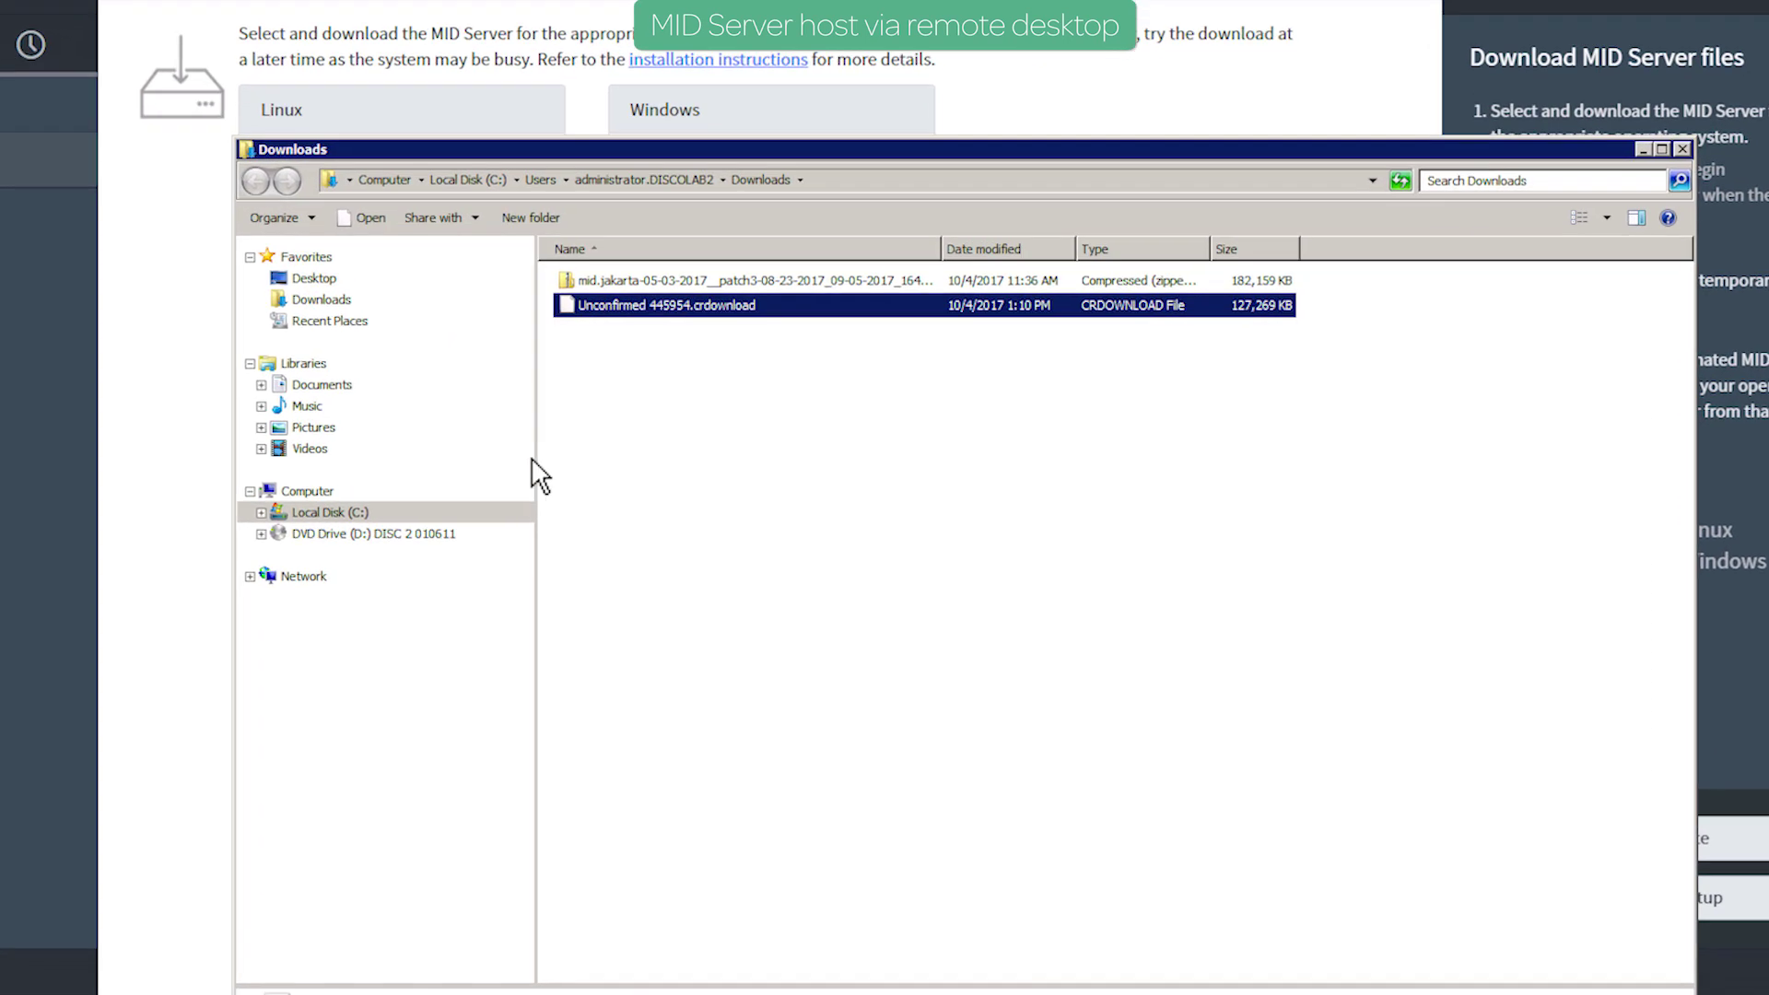
left_click(734, 343)
right_click(732, 341)
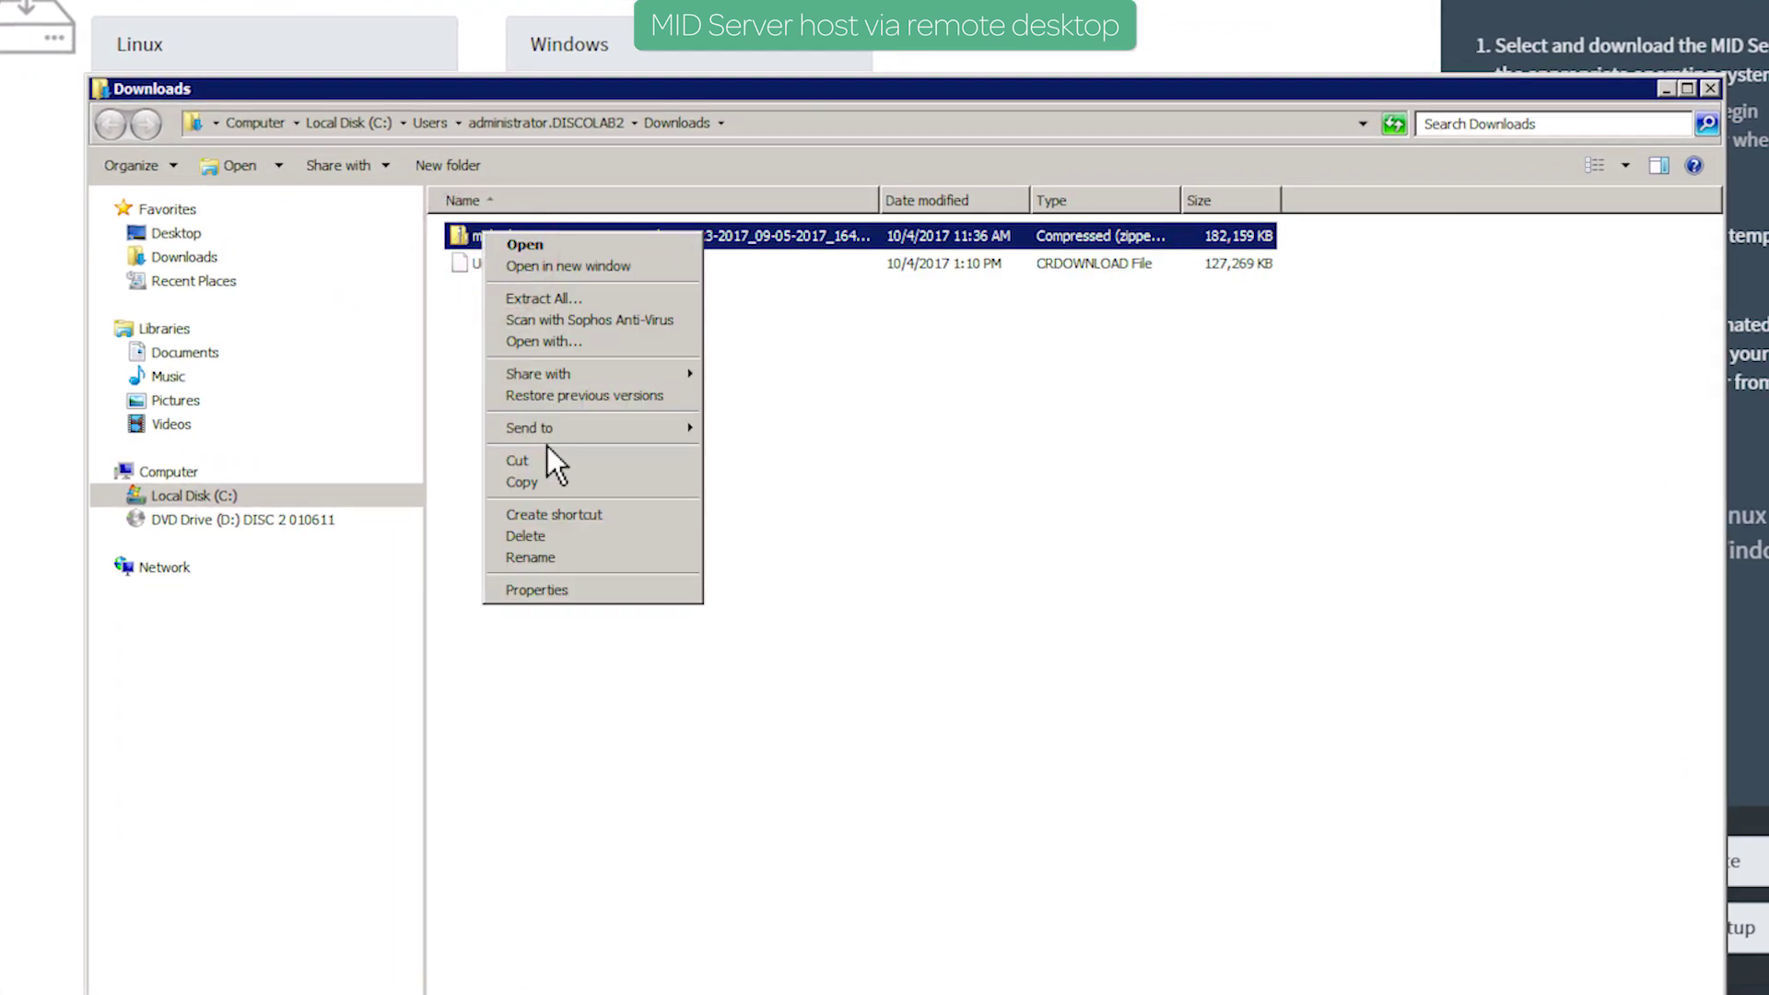
left_click(551, 479)
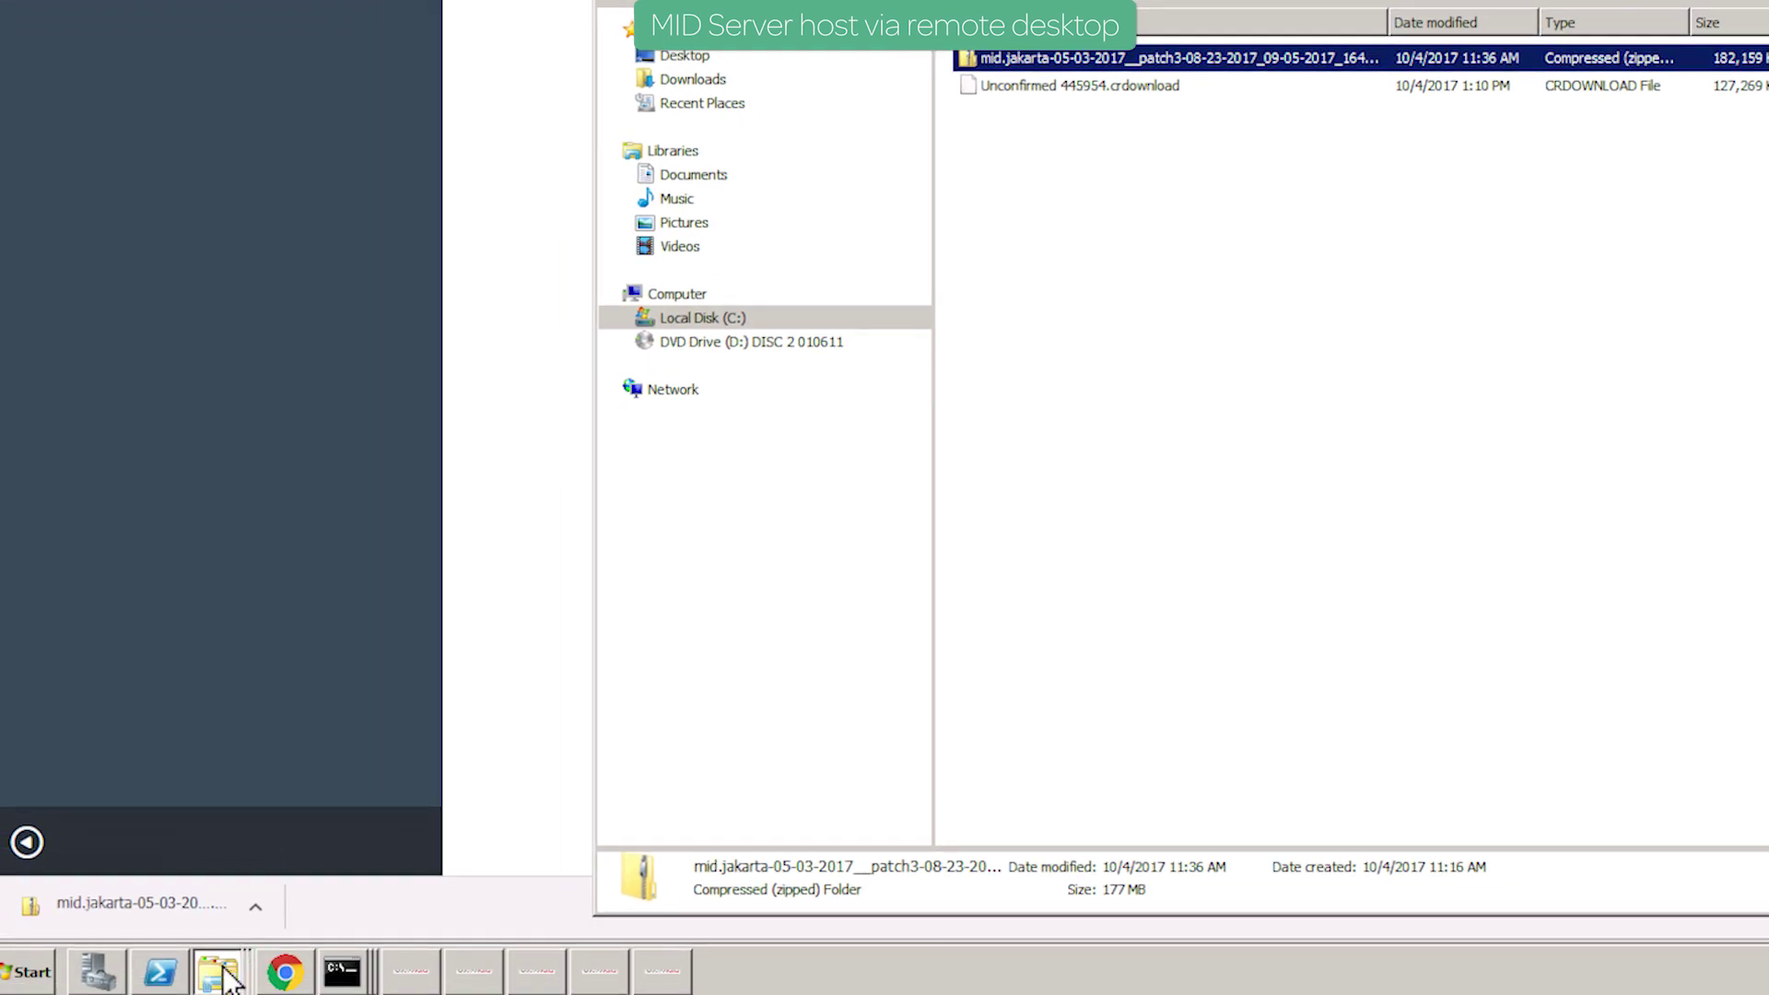
right_click(228, 979)
left_click(83, 845)
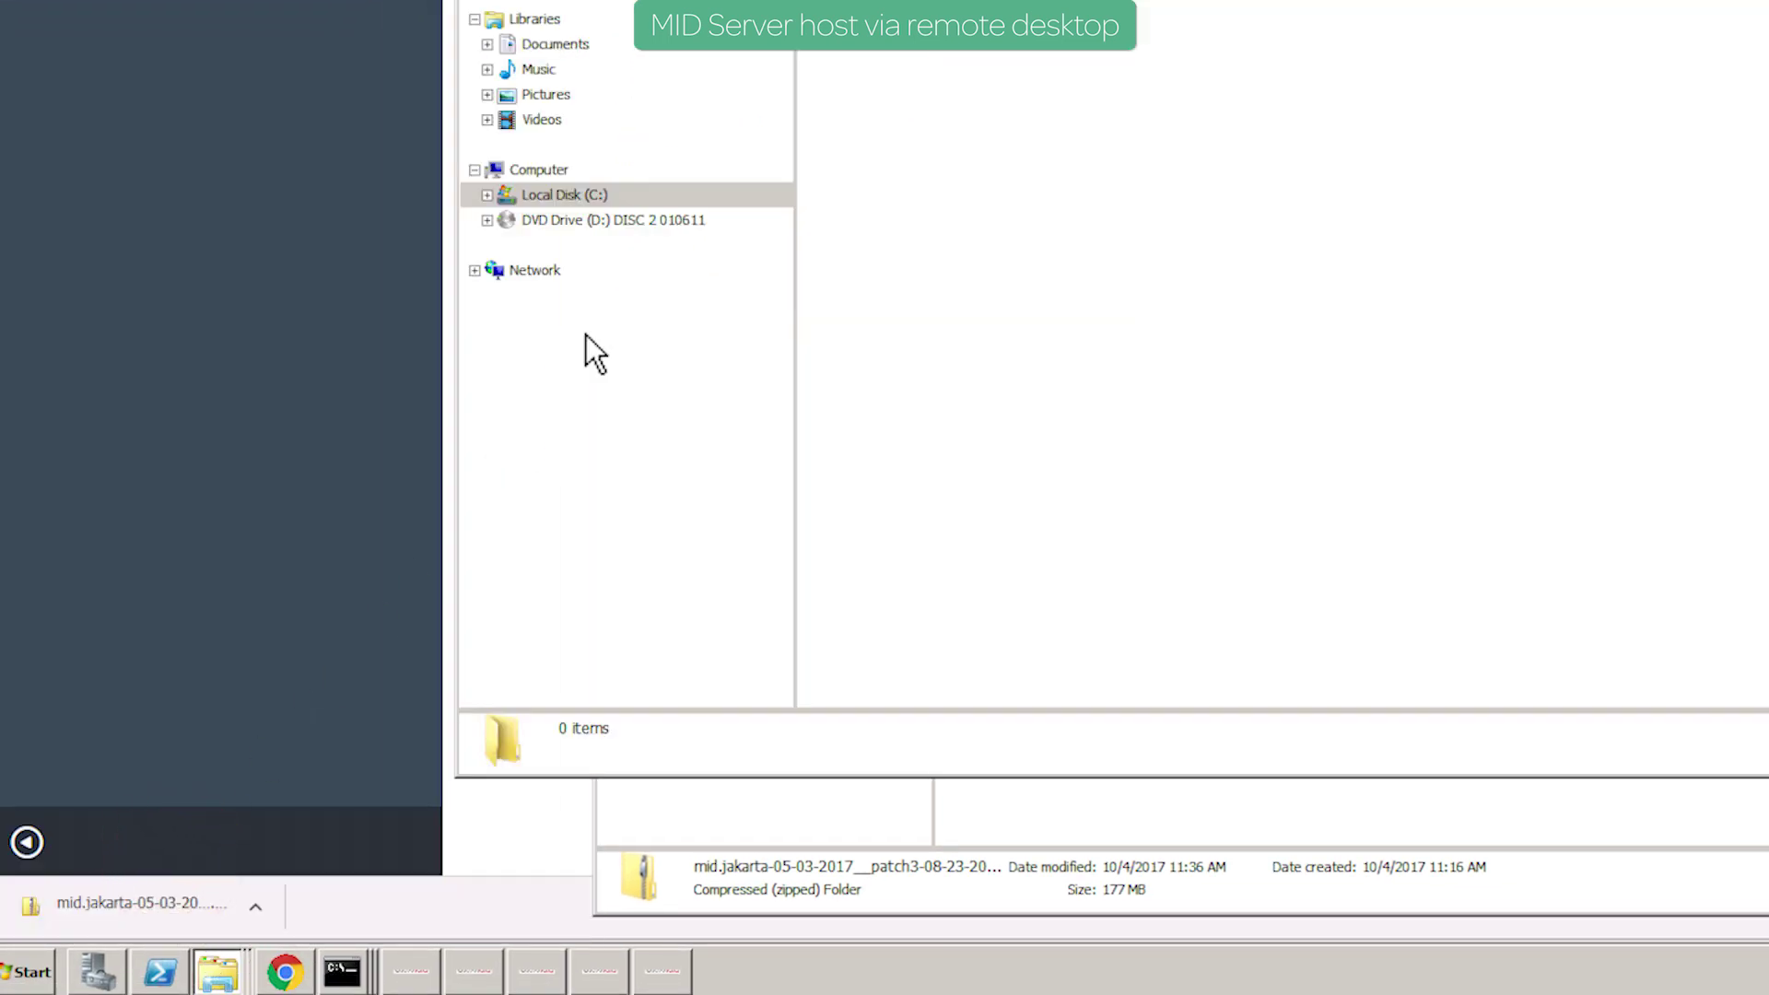
right_click(902, 14)
left_click(934, 158)
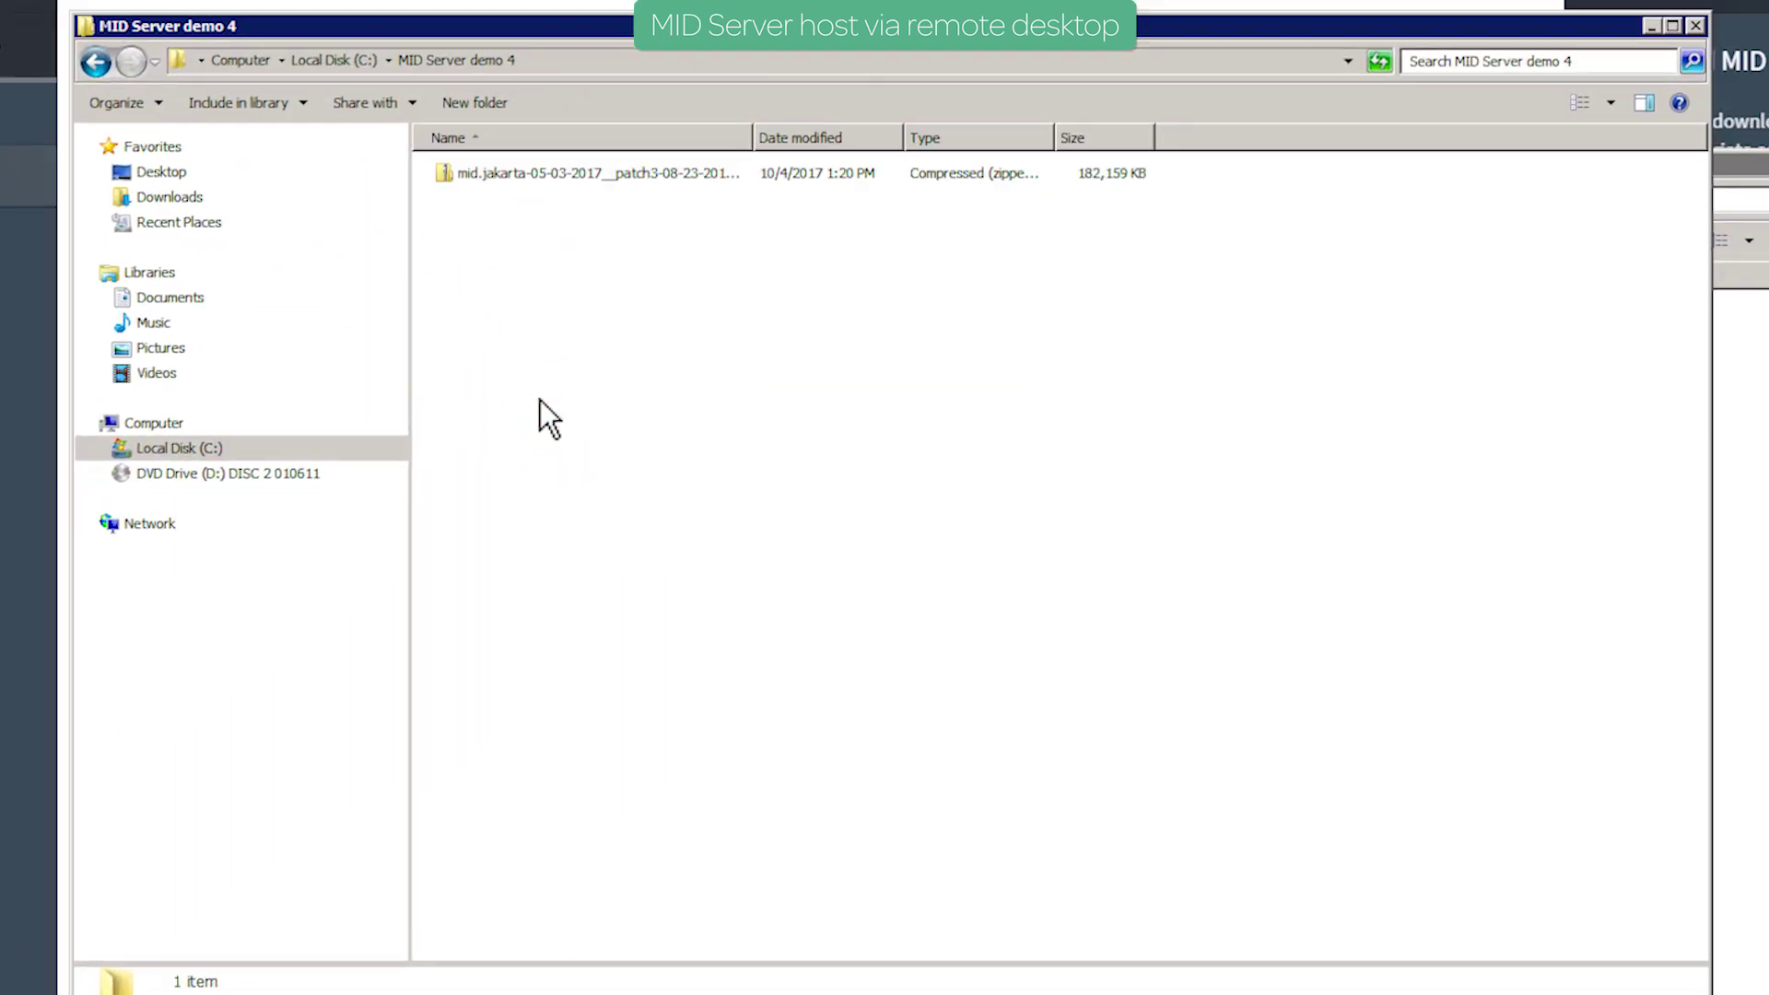
- Extract the zip into C:\MID Server demo 4 and open the extracted agent folder
right_click(533, 174)
left_click(590, 236)
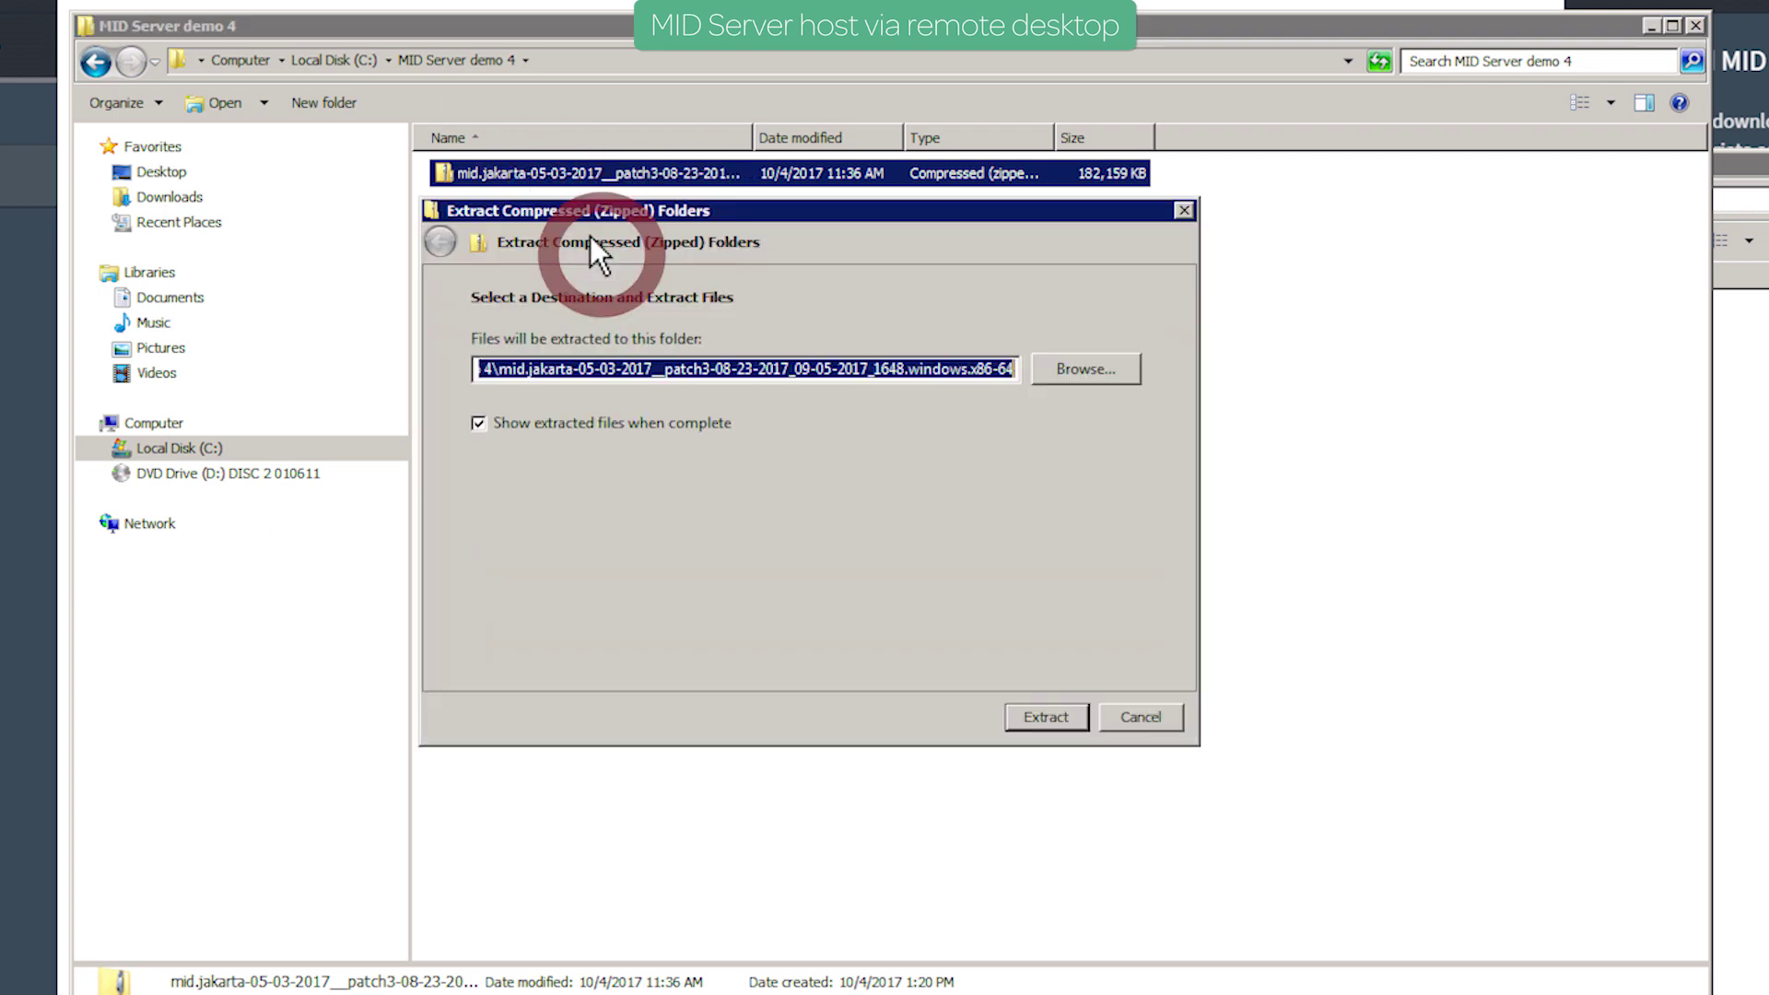
left_click(1087, 369)
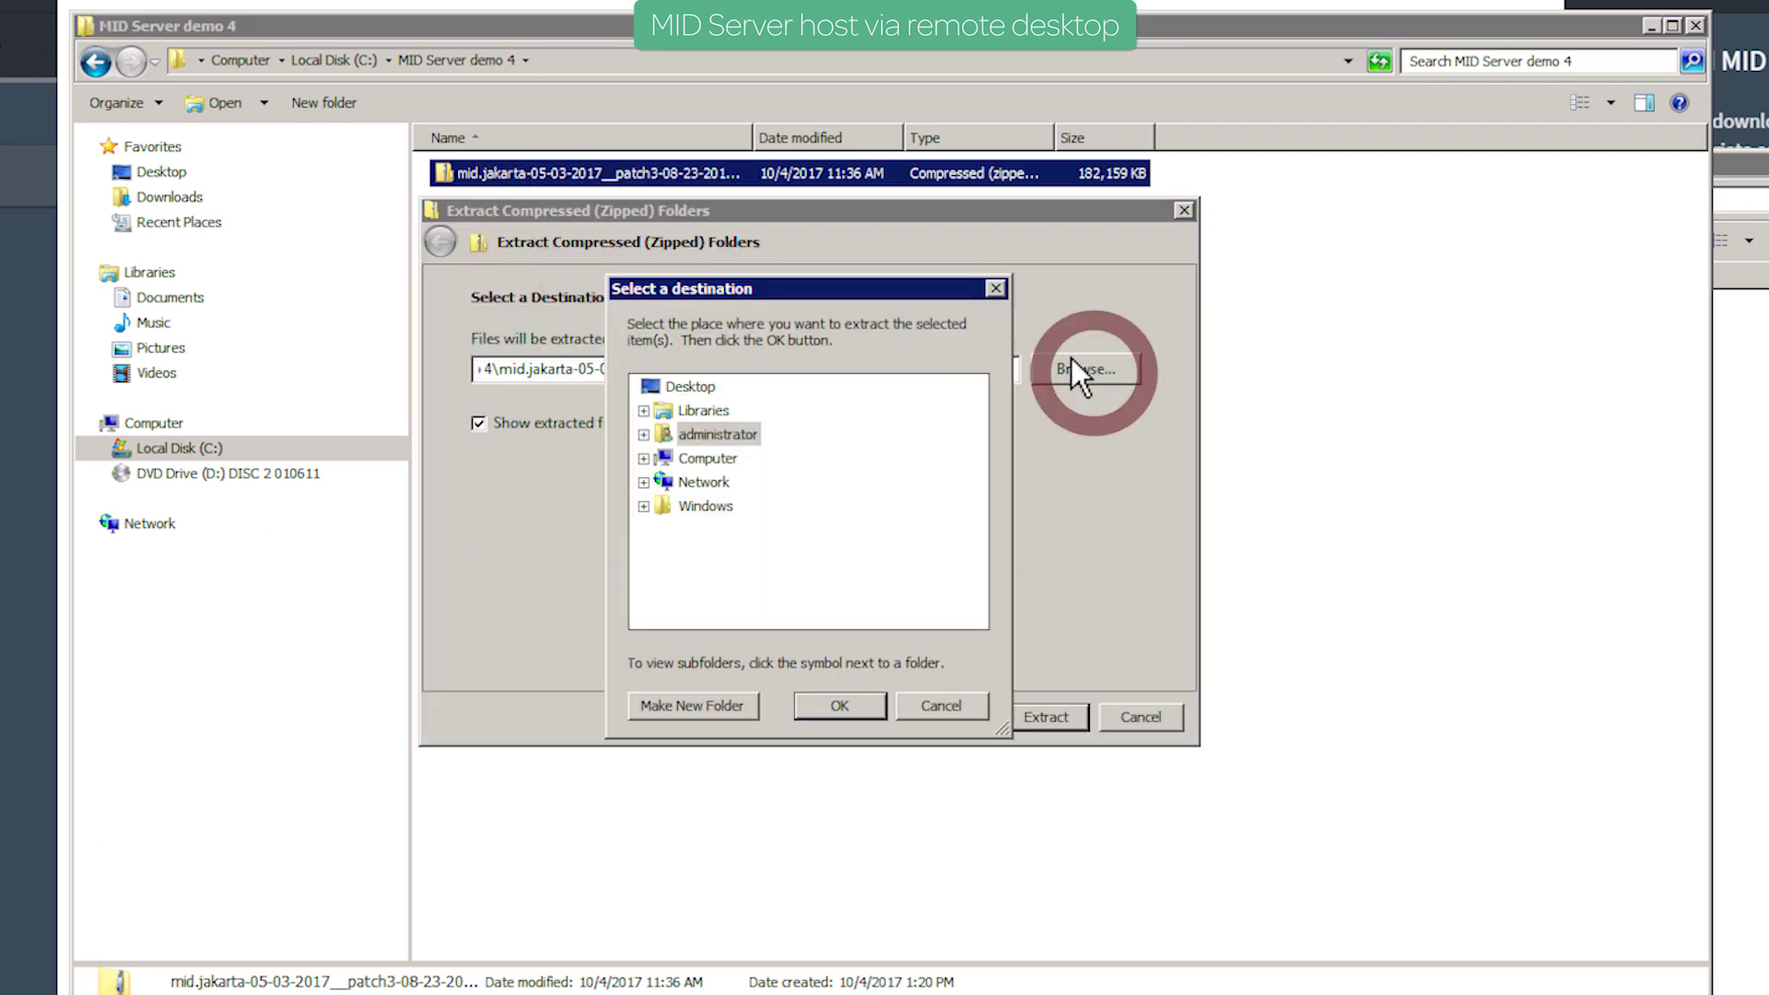
left_click(726, 460)
double_click(733, 506)
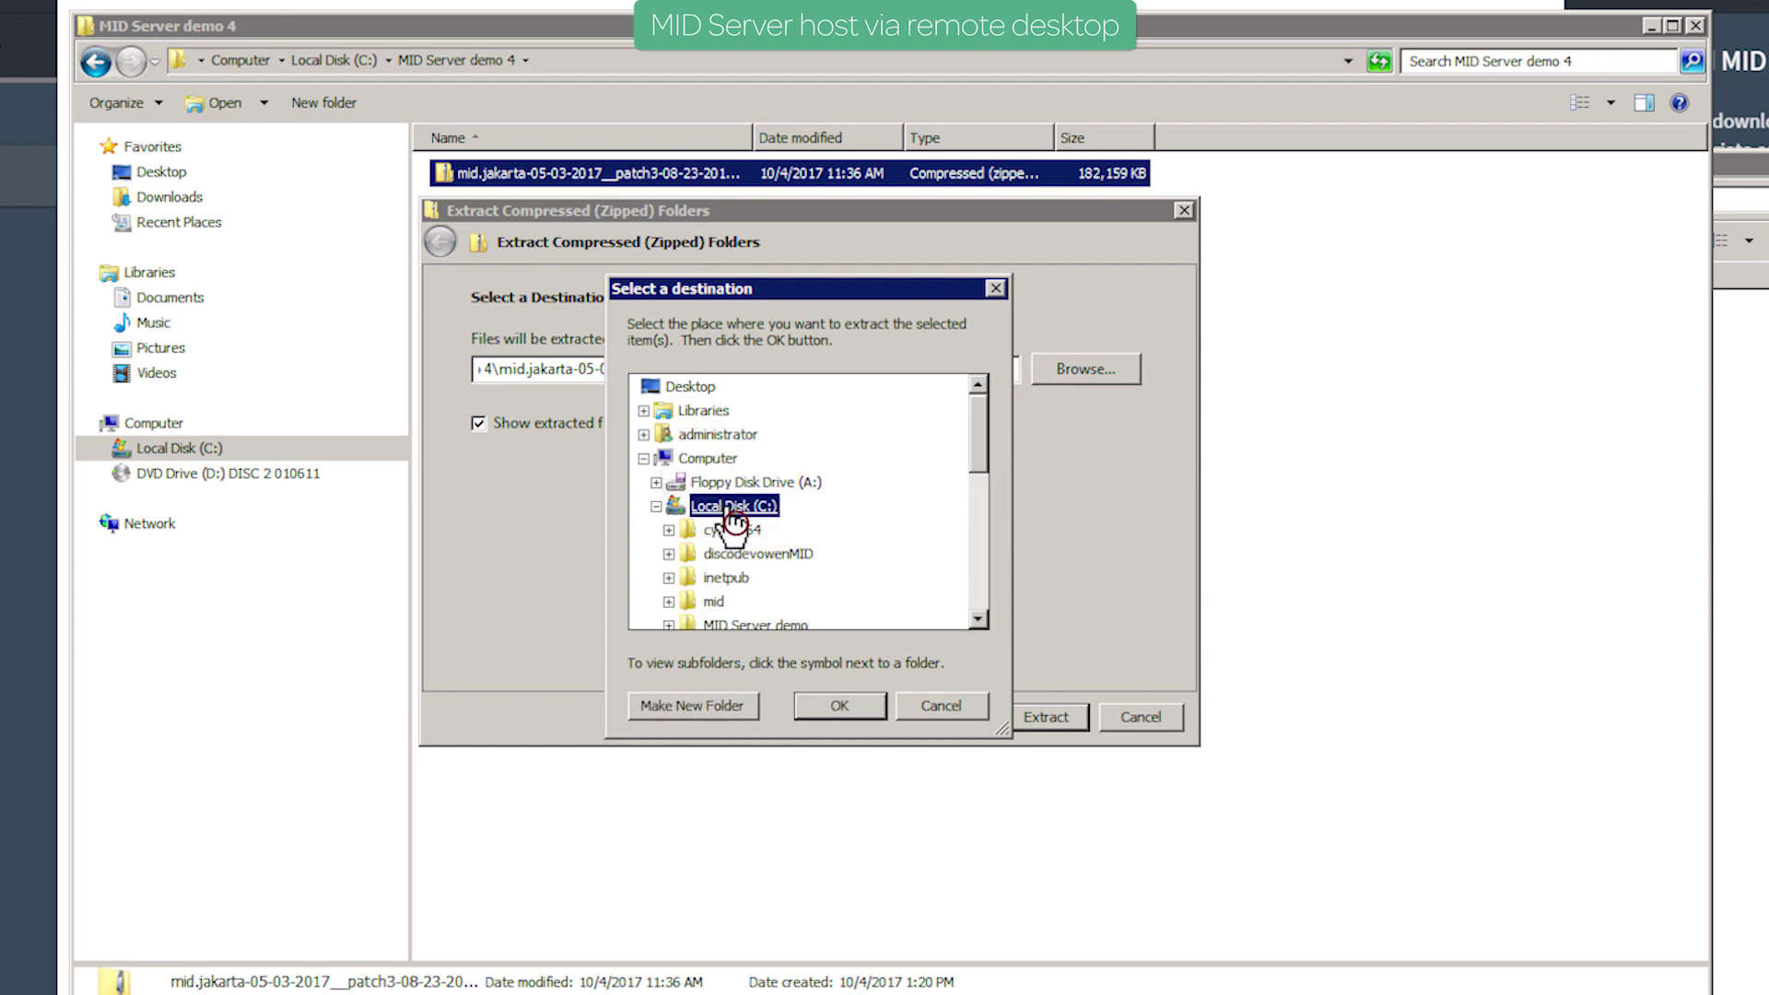
scroll(734, 553, "down", 2)
left_click(735, 554)
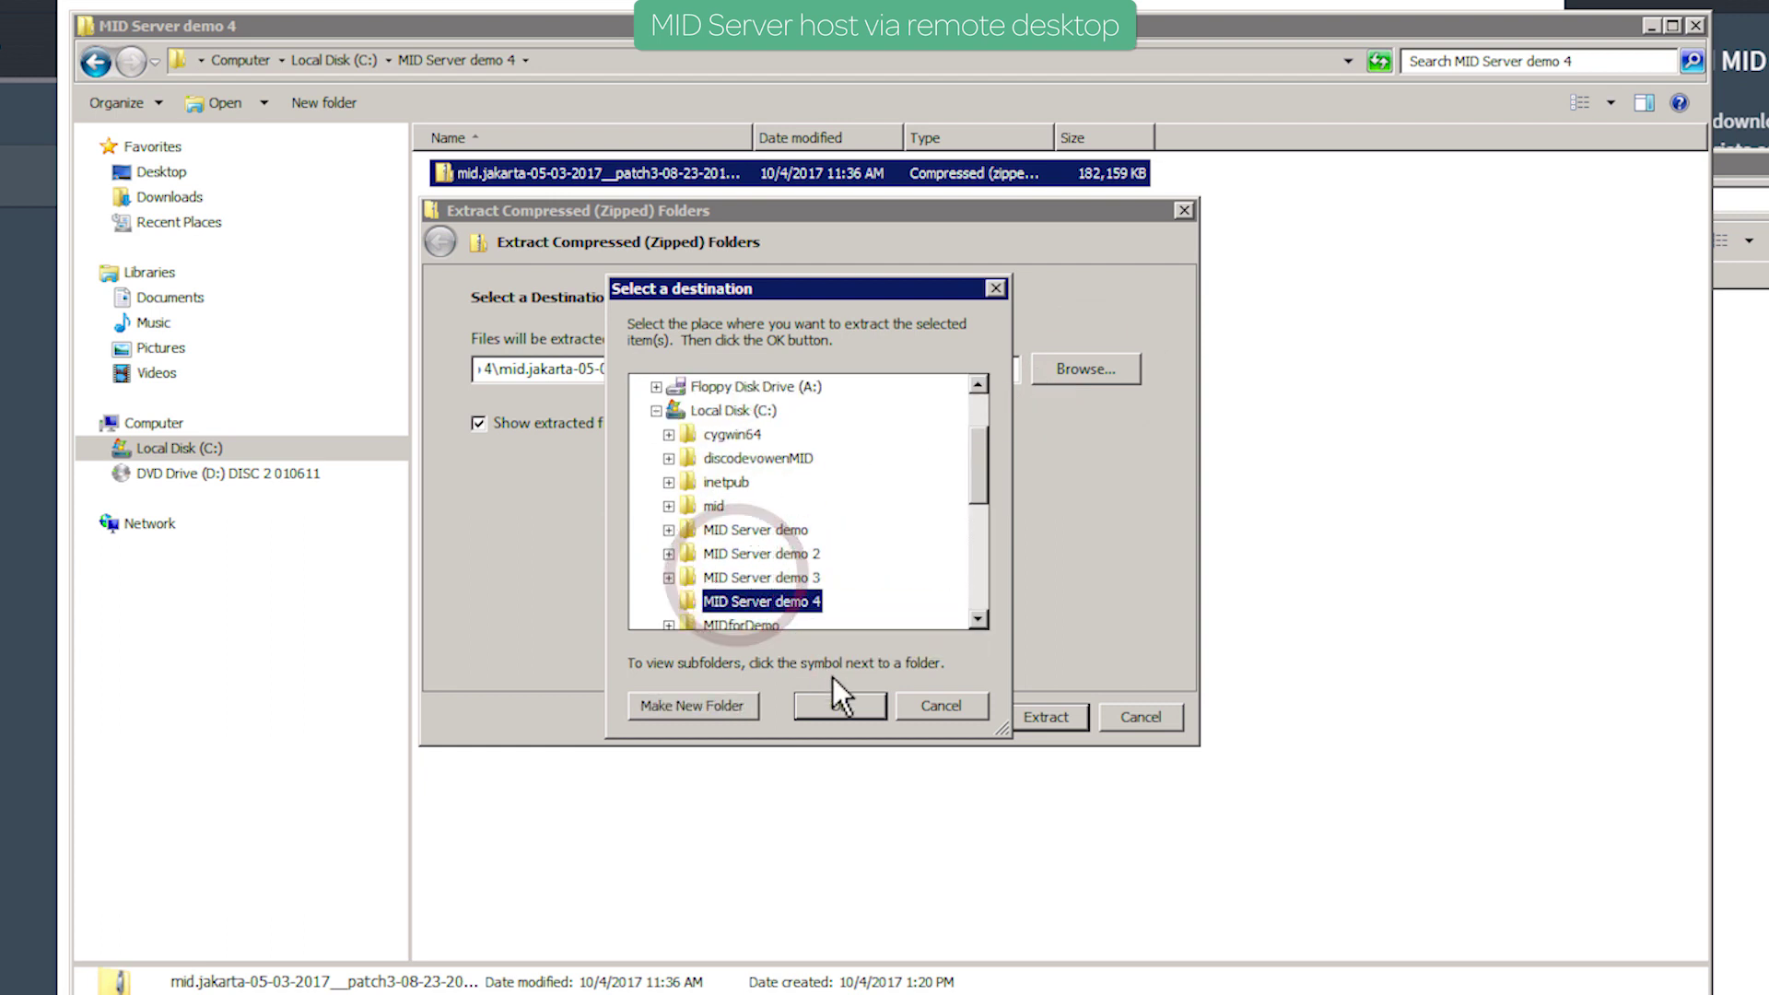
left_click(840, 706)
left_click(1047, 717)
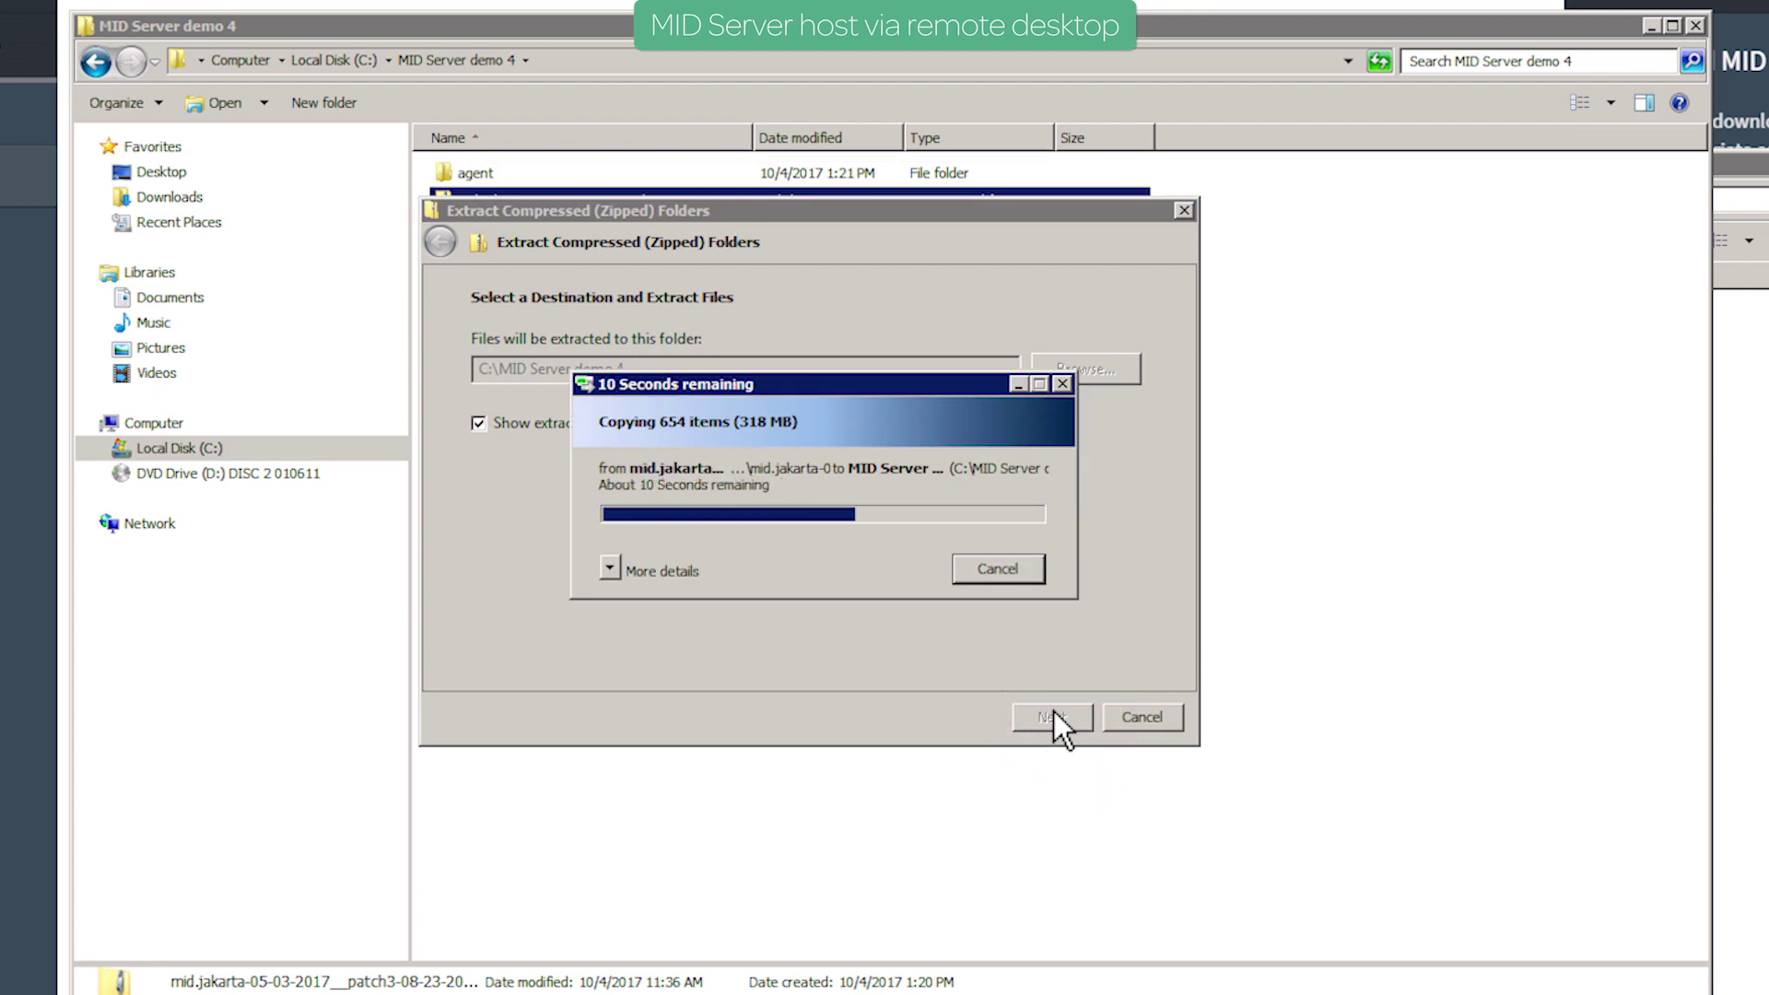
double_click(497, 173)
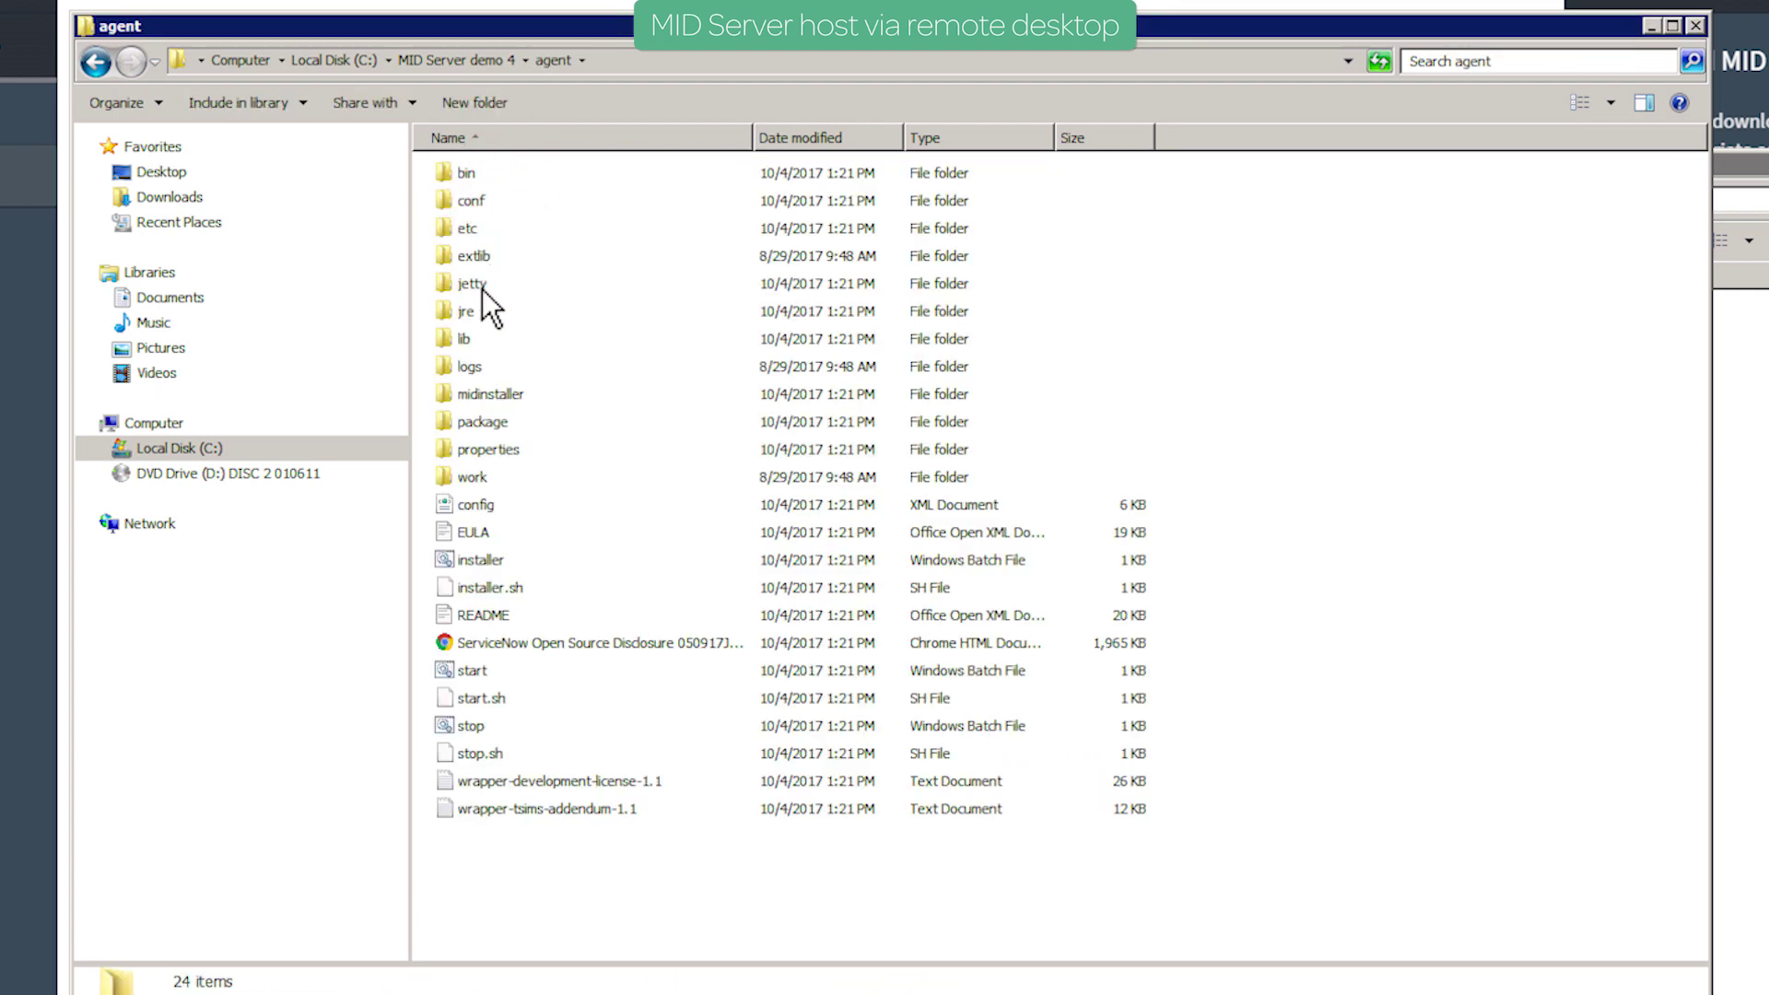
- Run installer.bat, point it at the nowsupporttv3 instance with the demo_ user, and test the connection
double_click(480, 559)
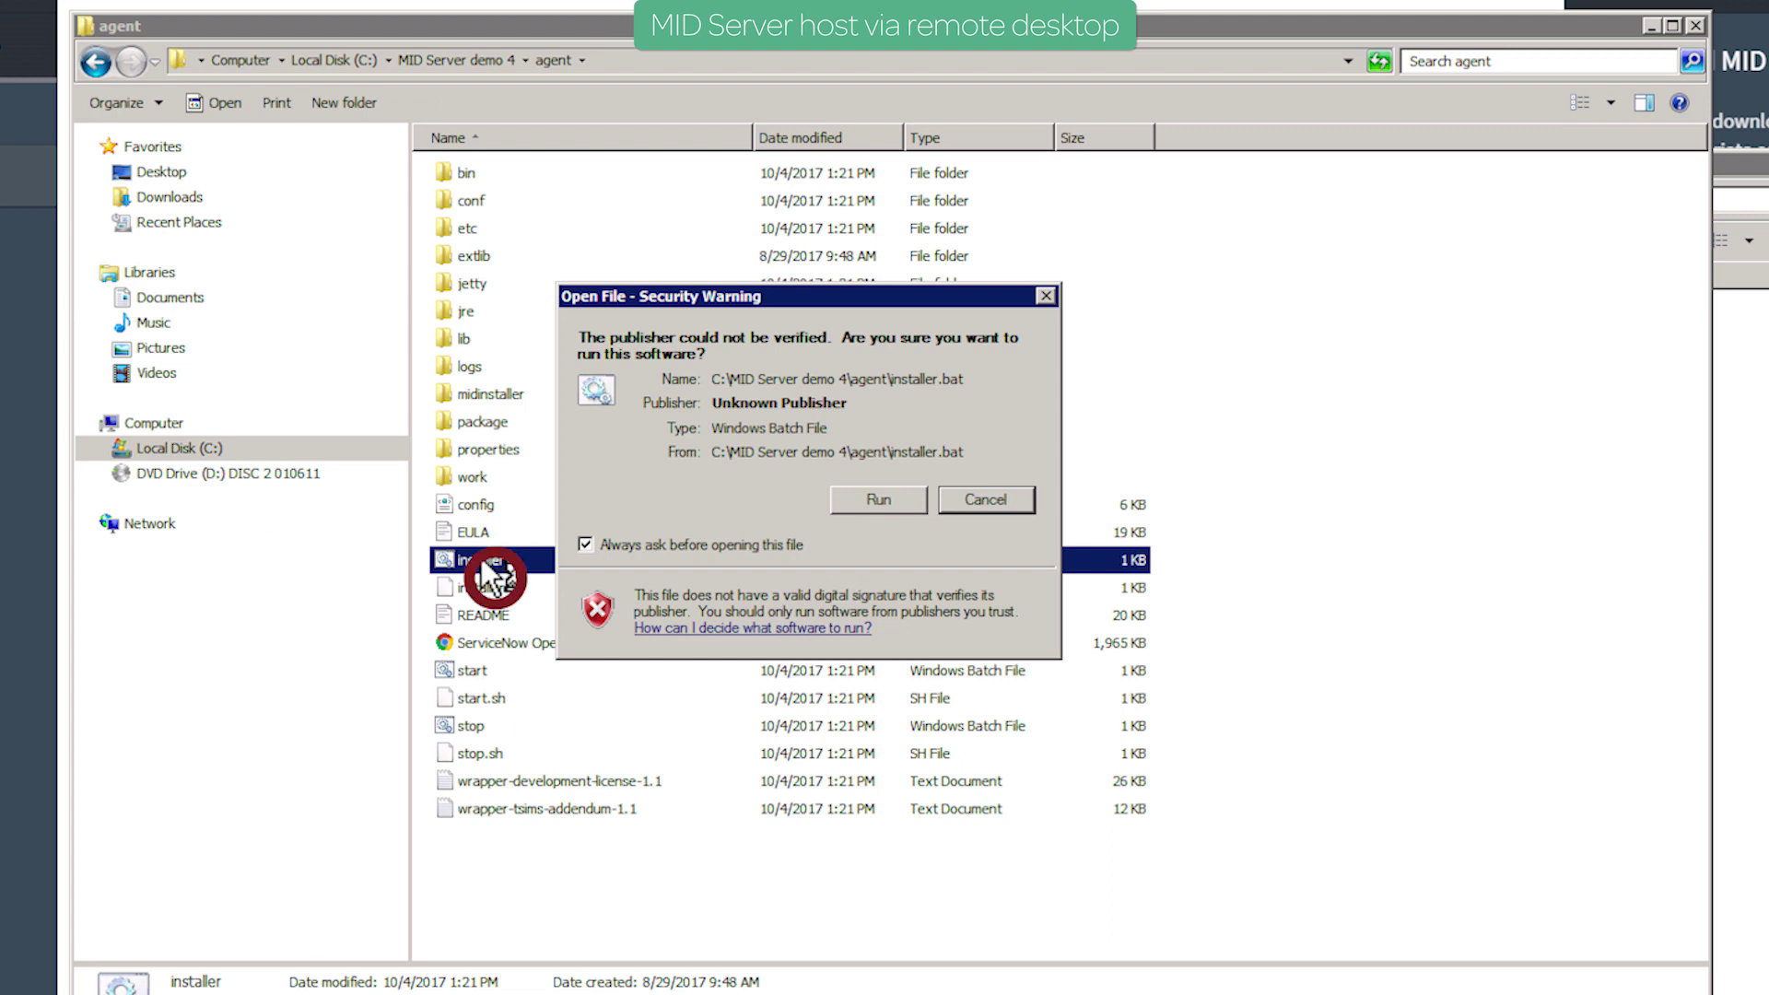
left_click(867, 498)
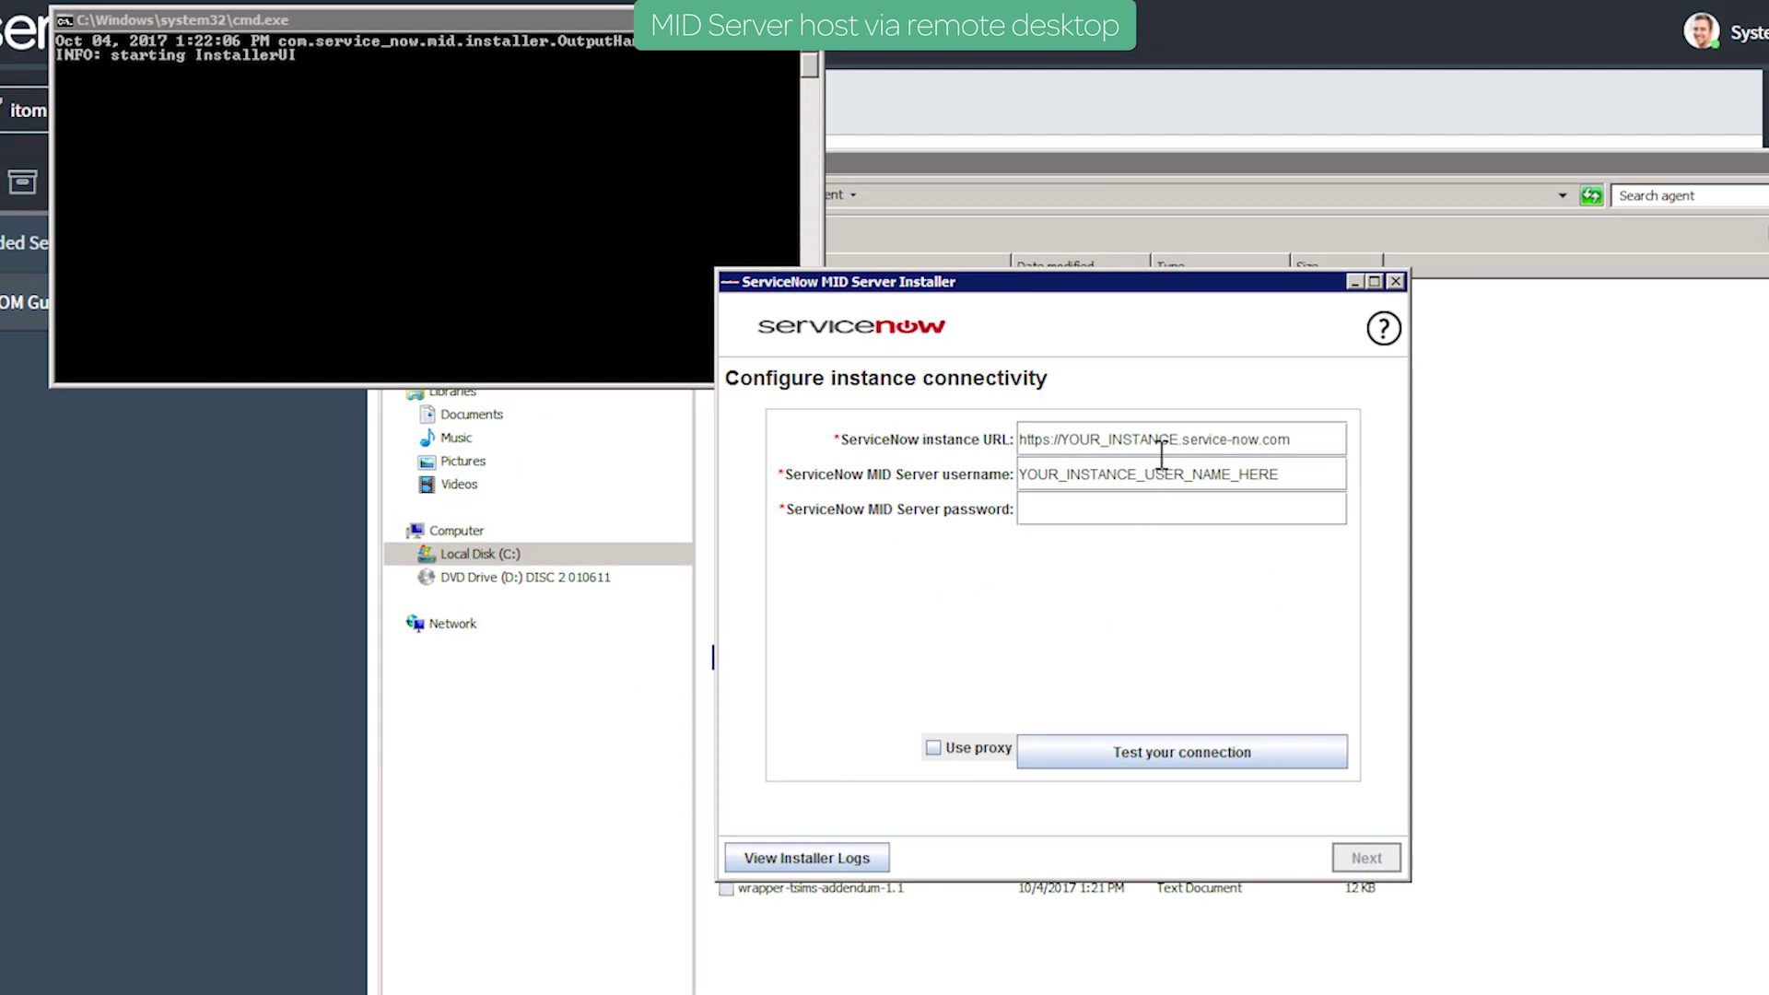
left_click_drag(1173, 439, 1074, 438)
key("BackSpace")
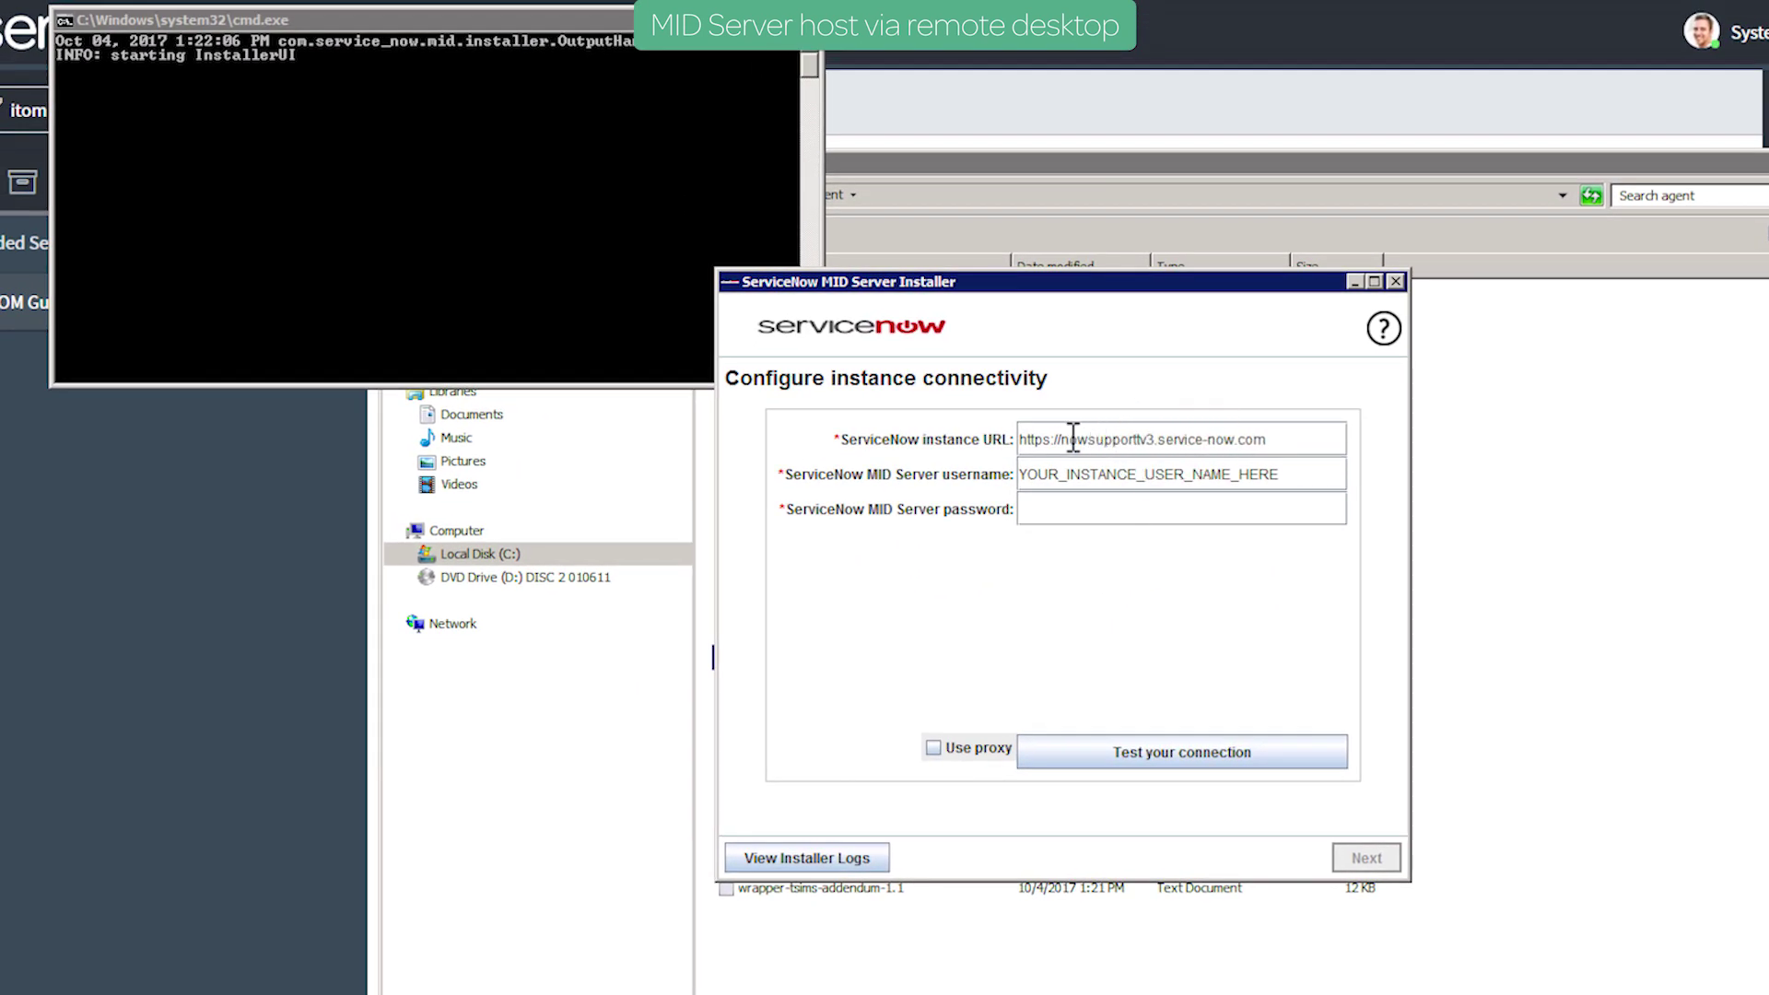
type("nowsupporttv3.")
double_click(1074, 474)
type("demo_mid_server")
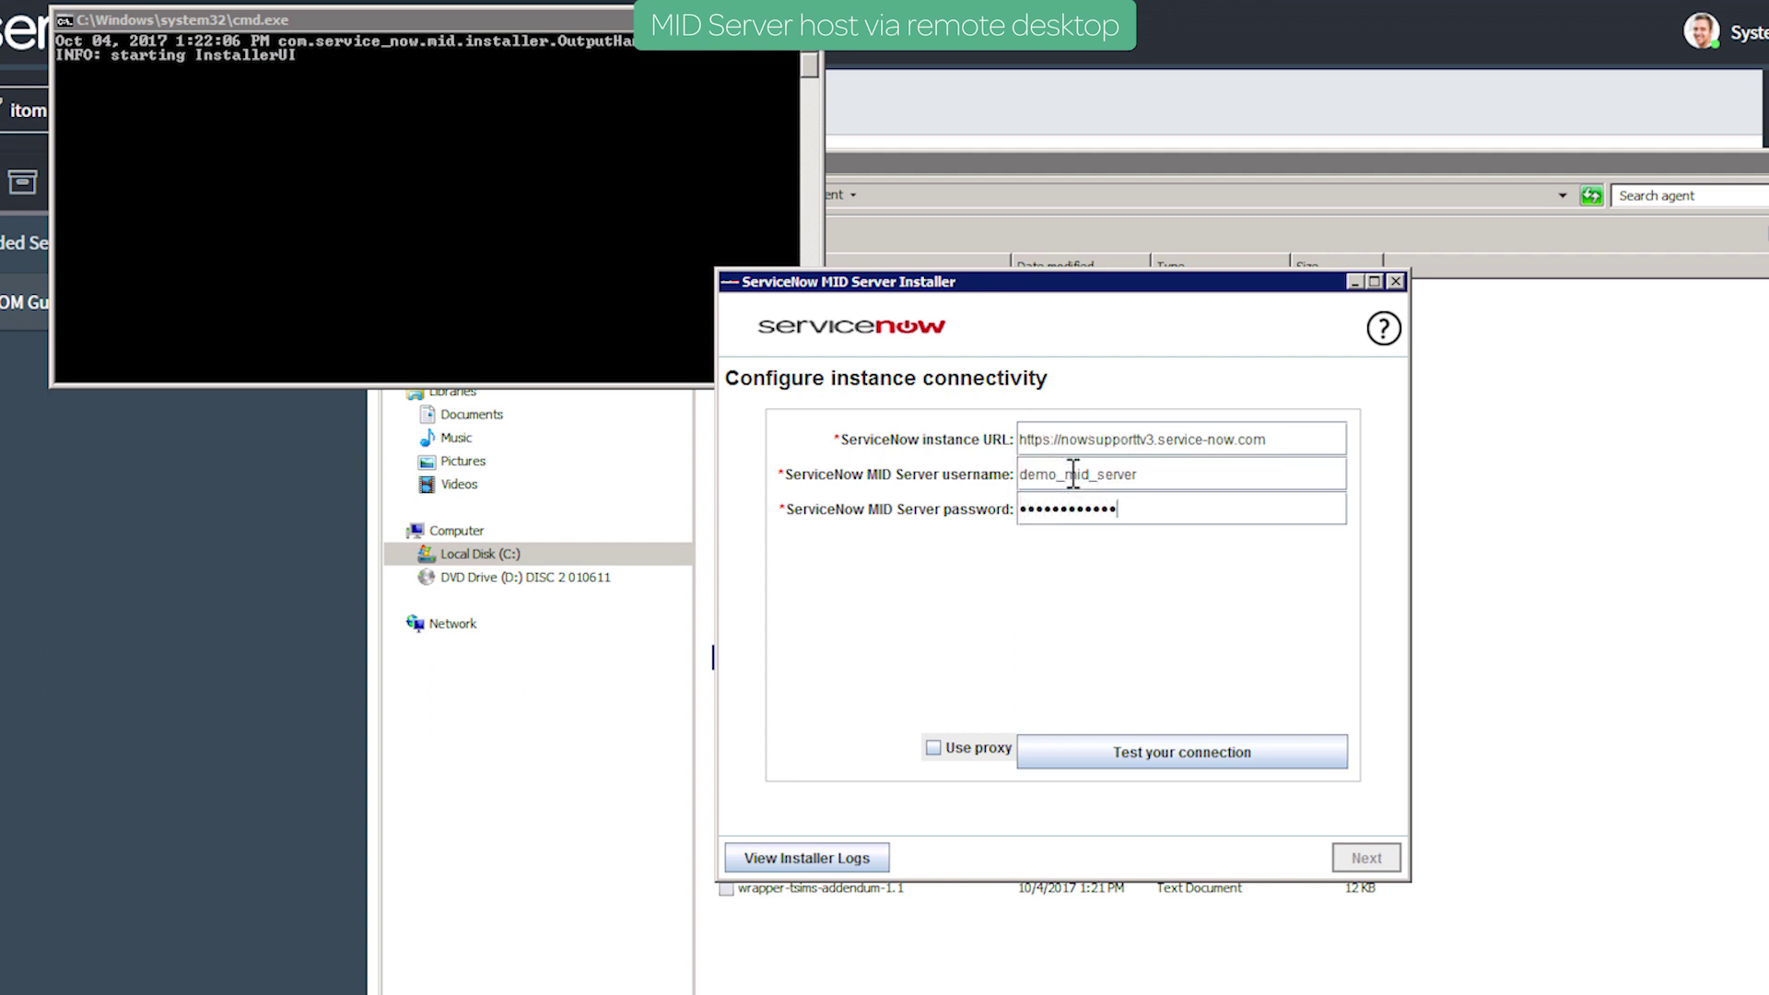
left_click(1096, 751)
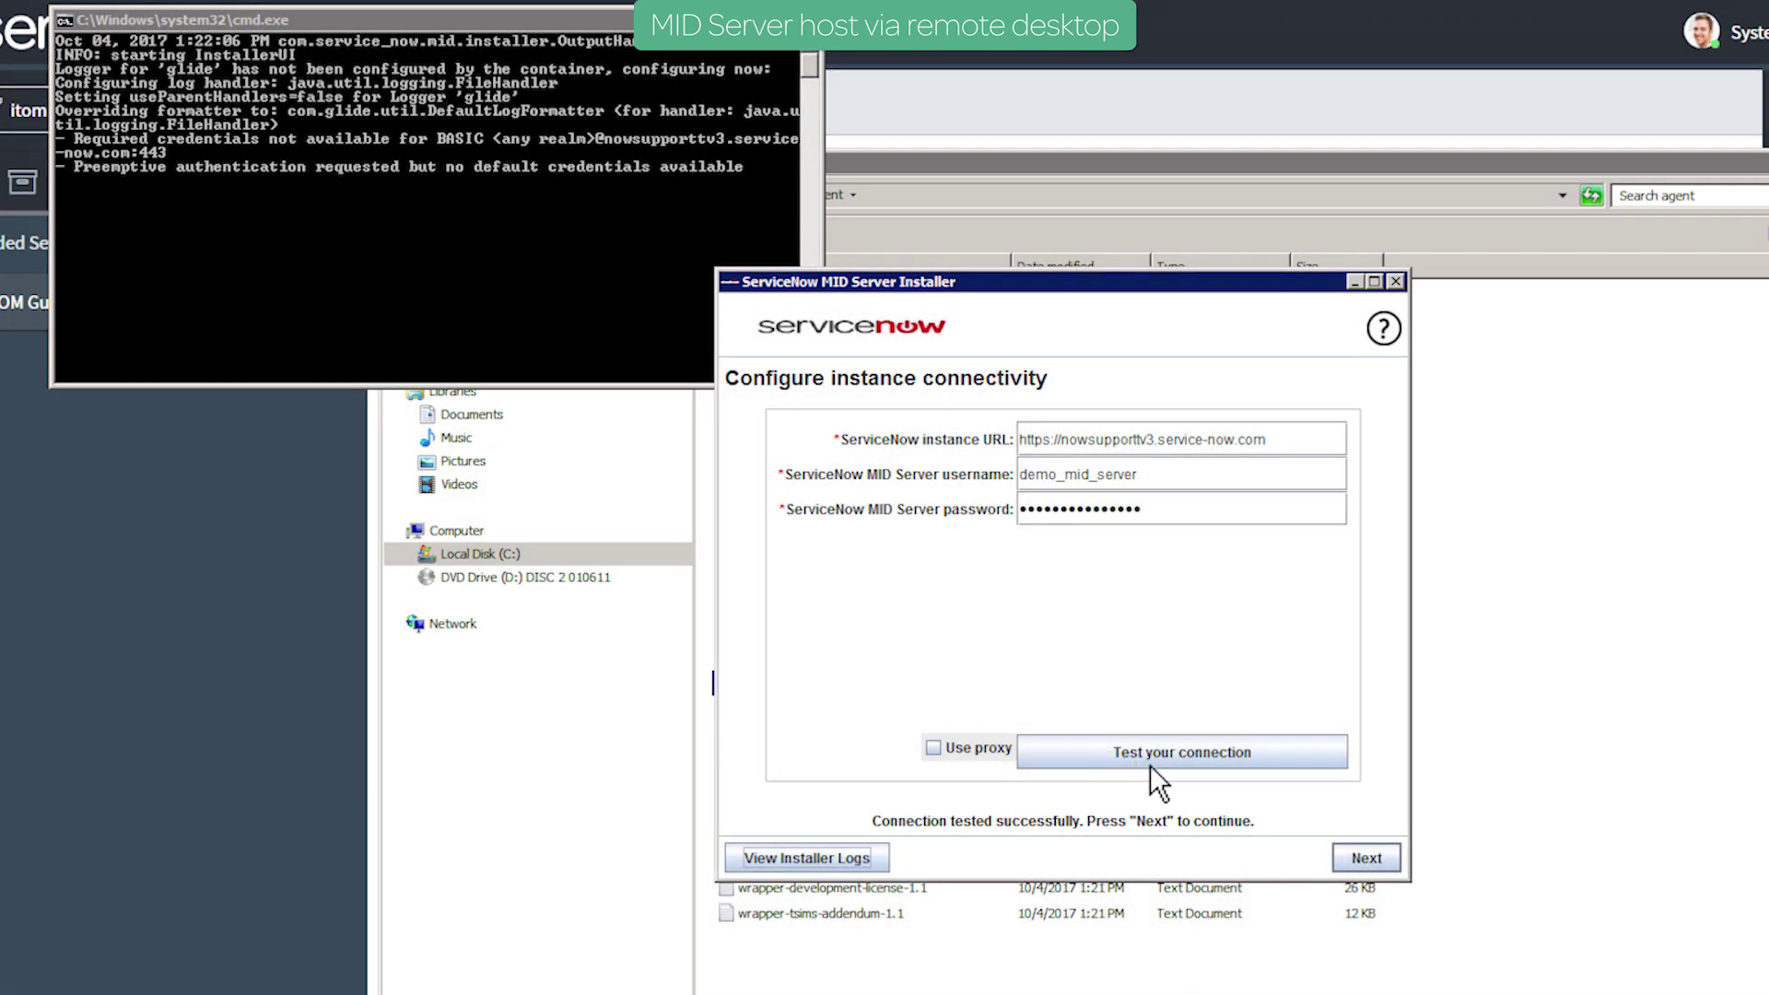
- Name the server 'Demo MID Server 4', save, start it, and mark the download step complete
left_click(1365, 856)
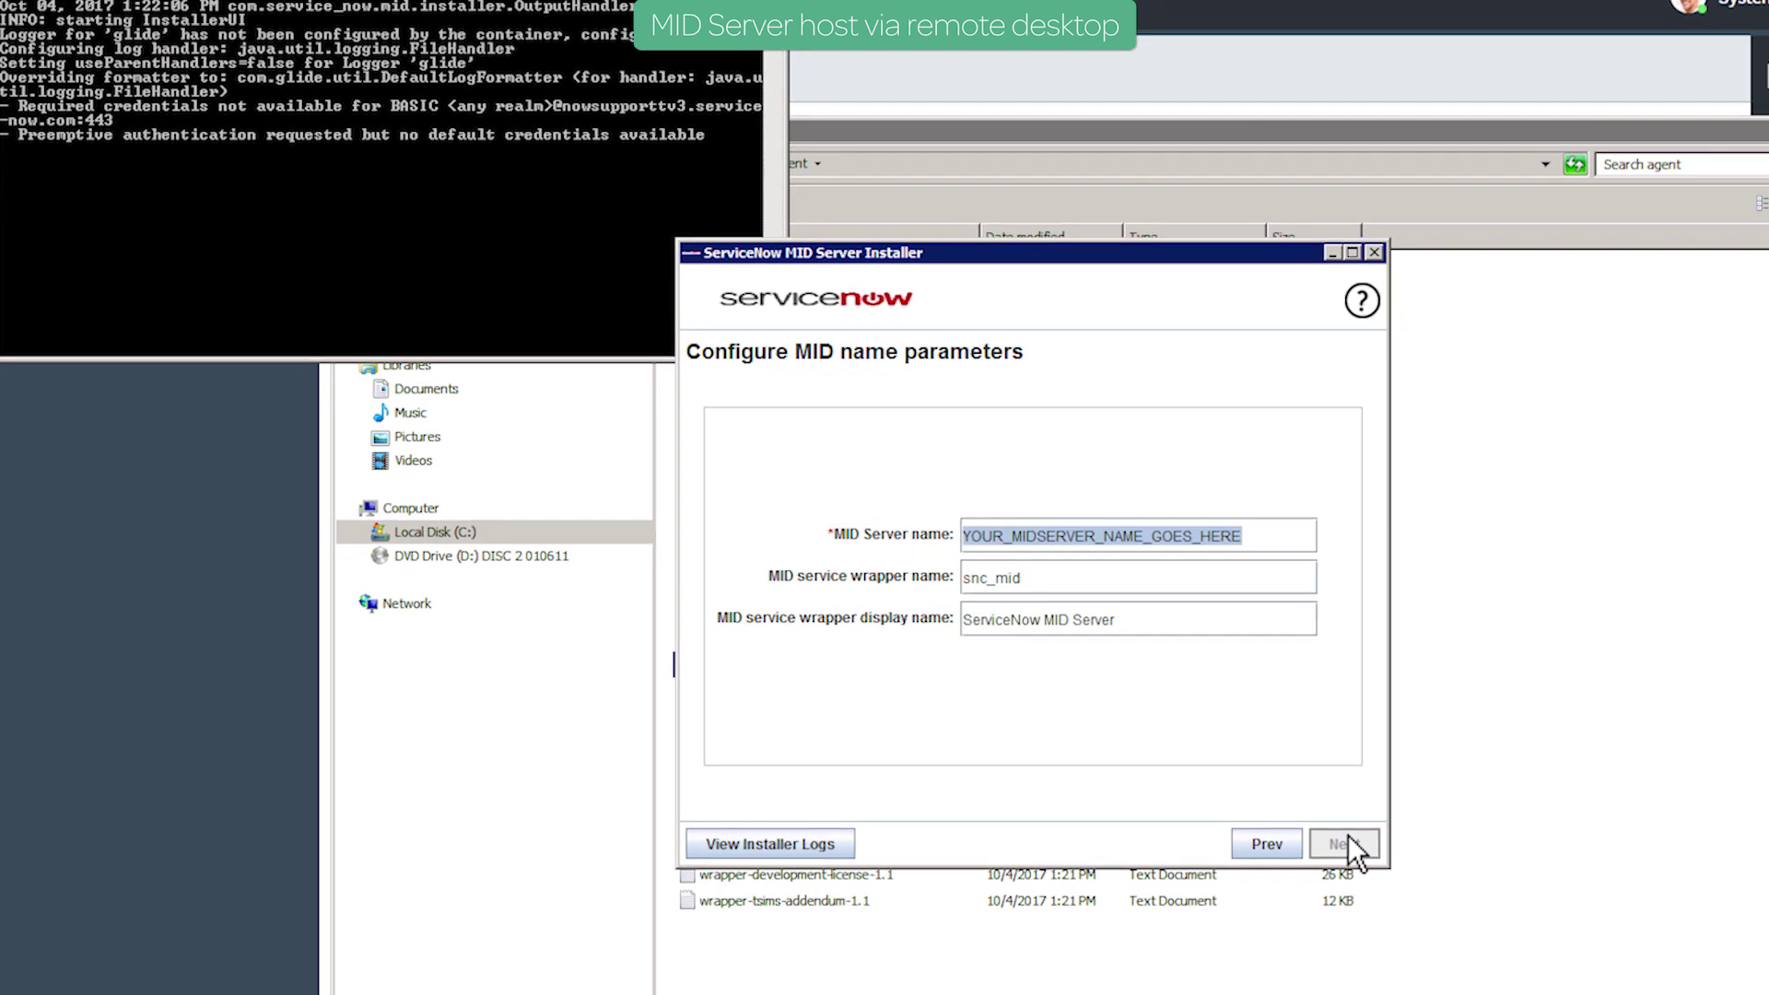
type("Dem")
type("o MID Server 4")
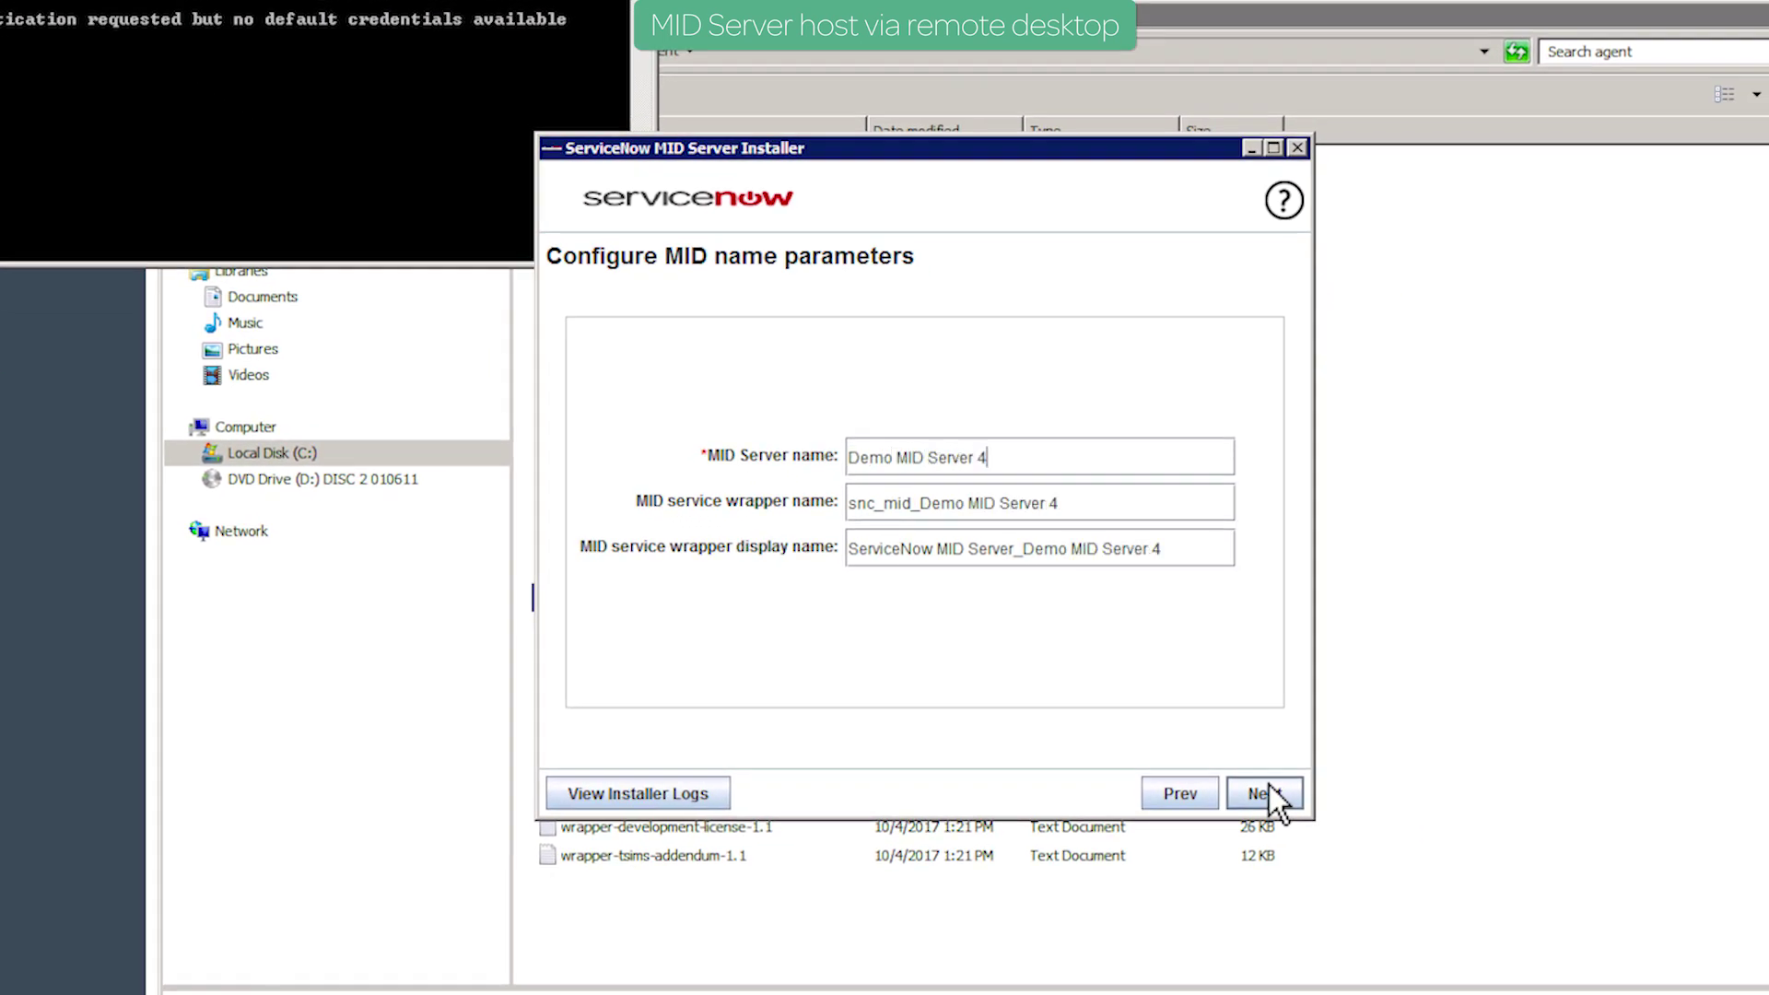
left_click(1269, 785)
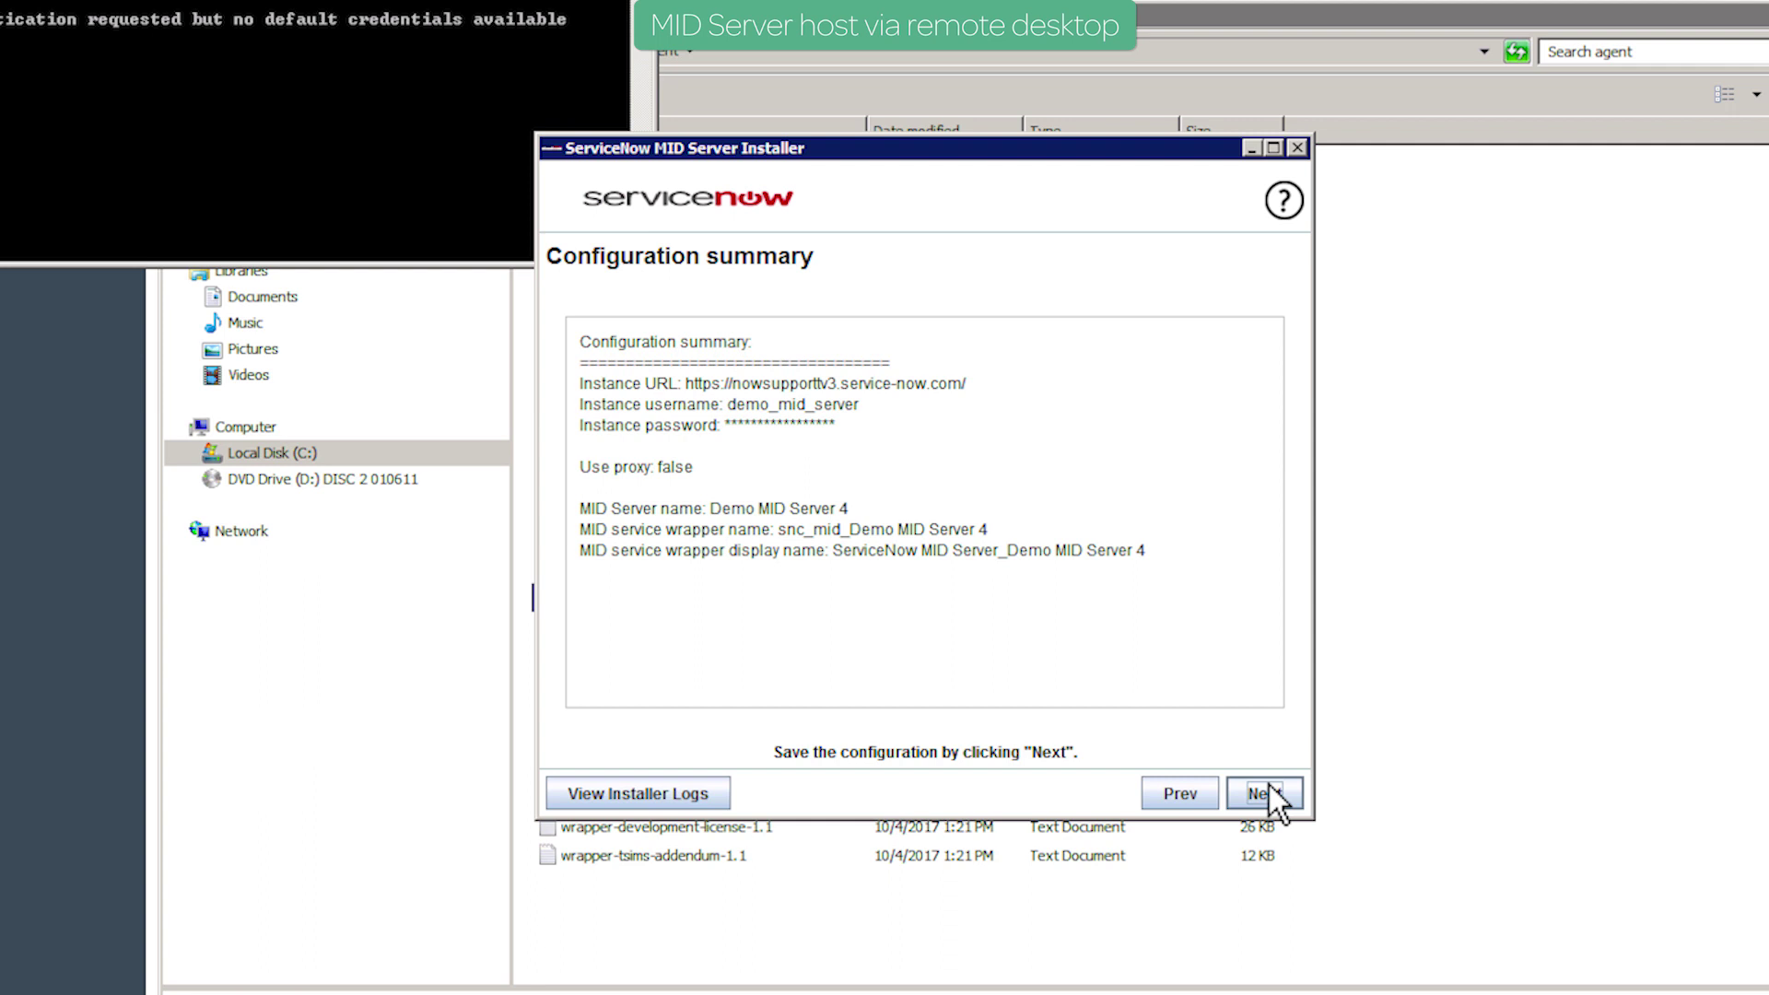
left_click(1268, 785)
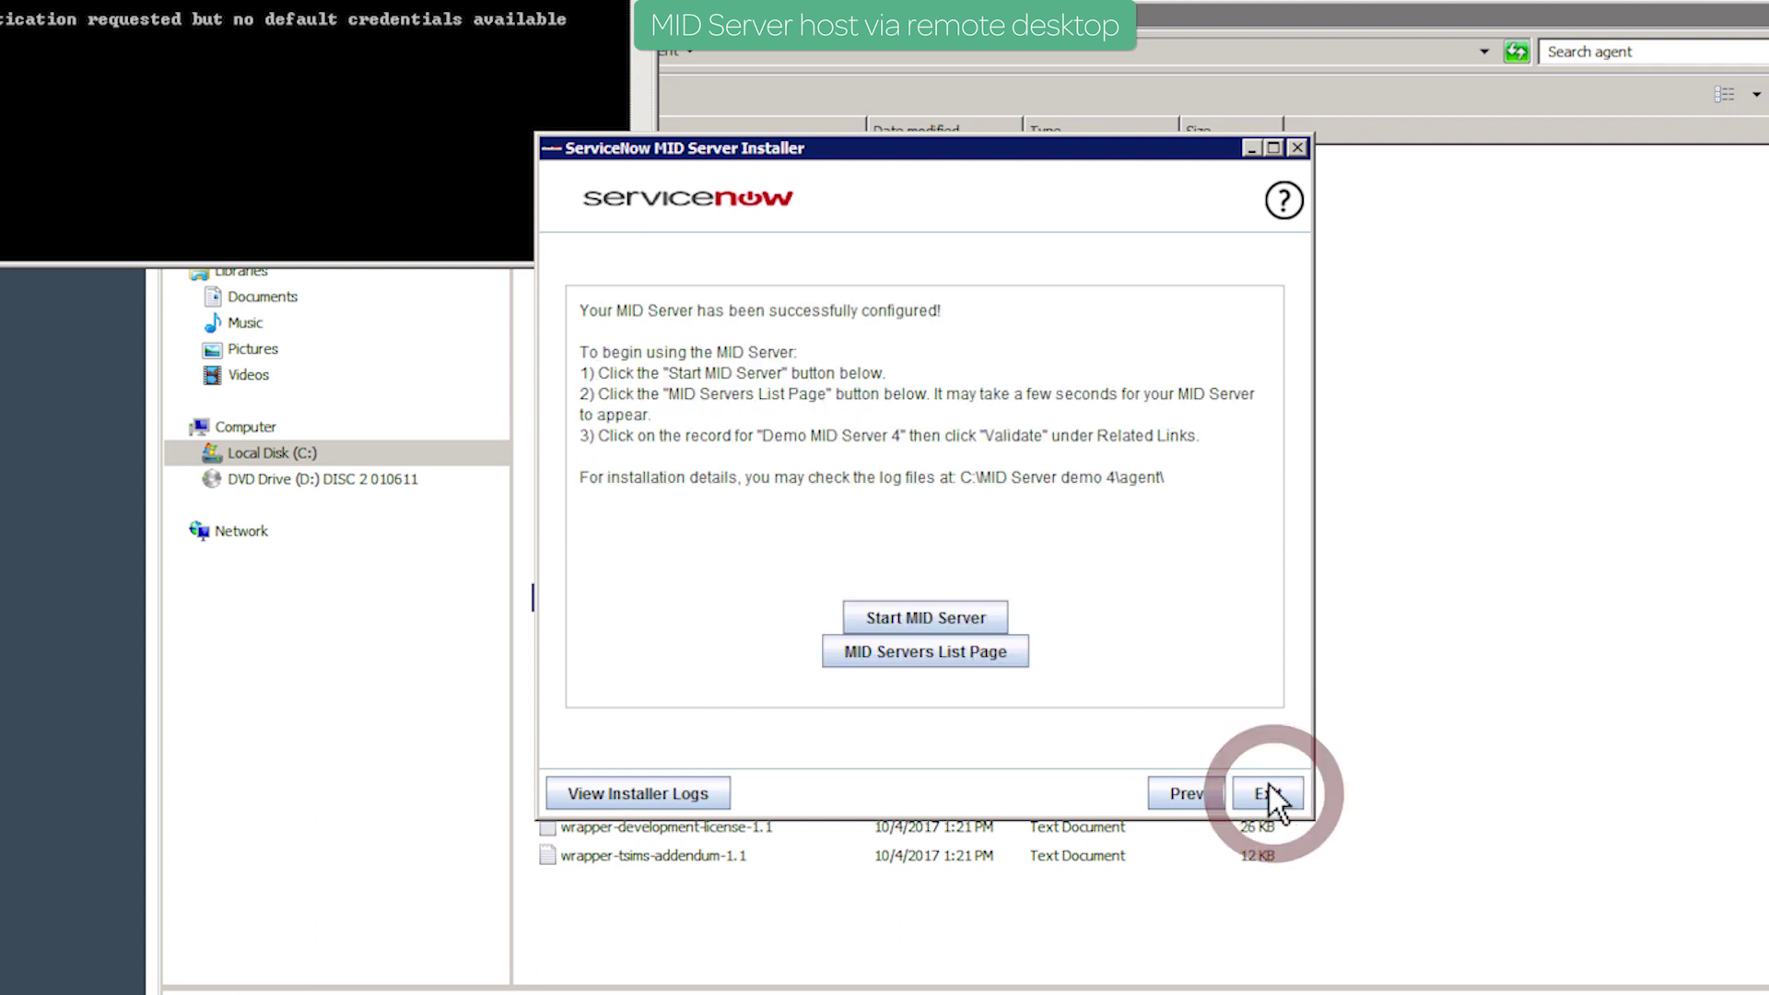
left_click(935, 612)
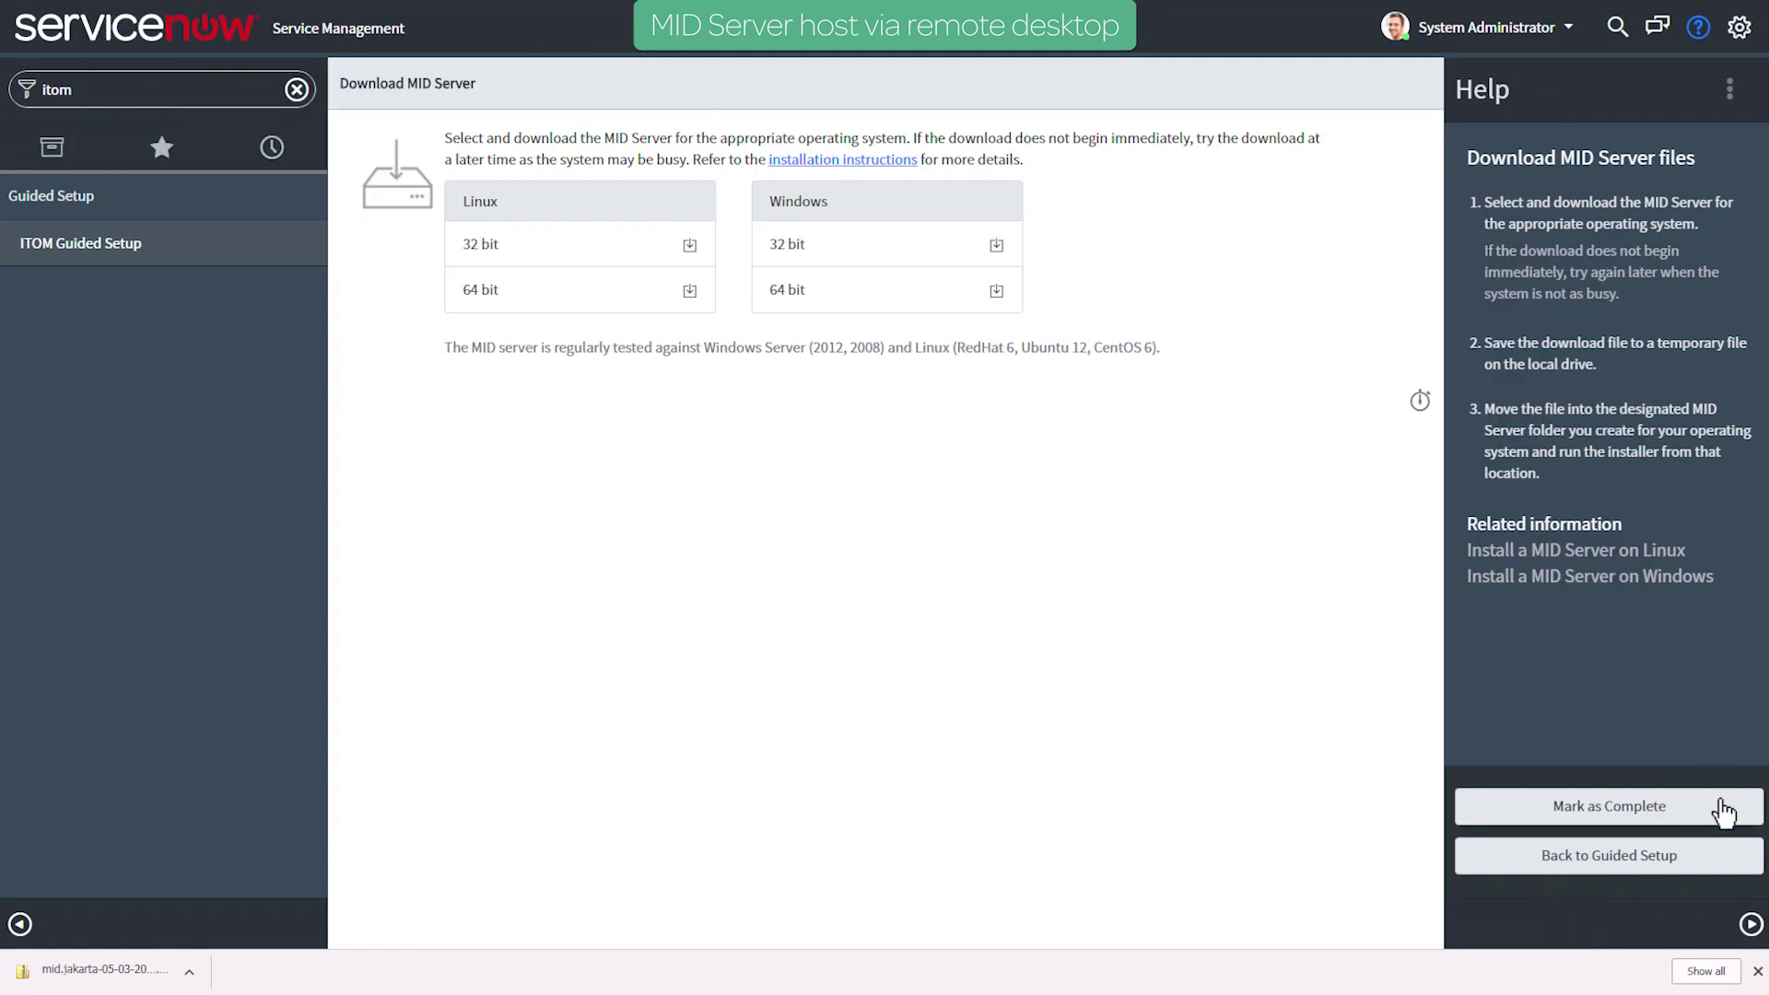
left_click(1722, 809)
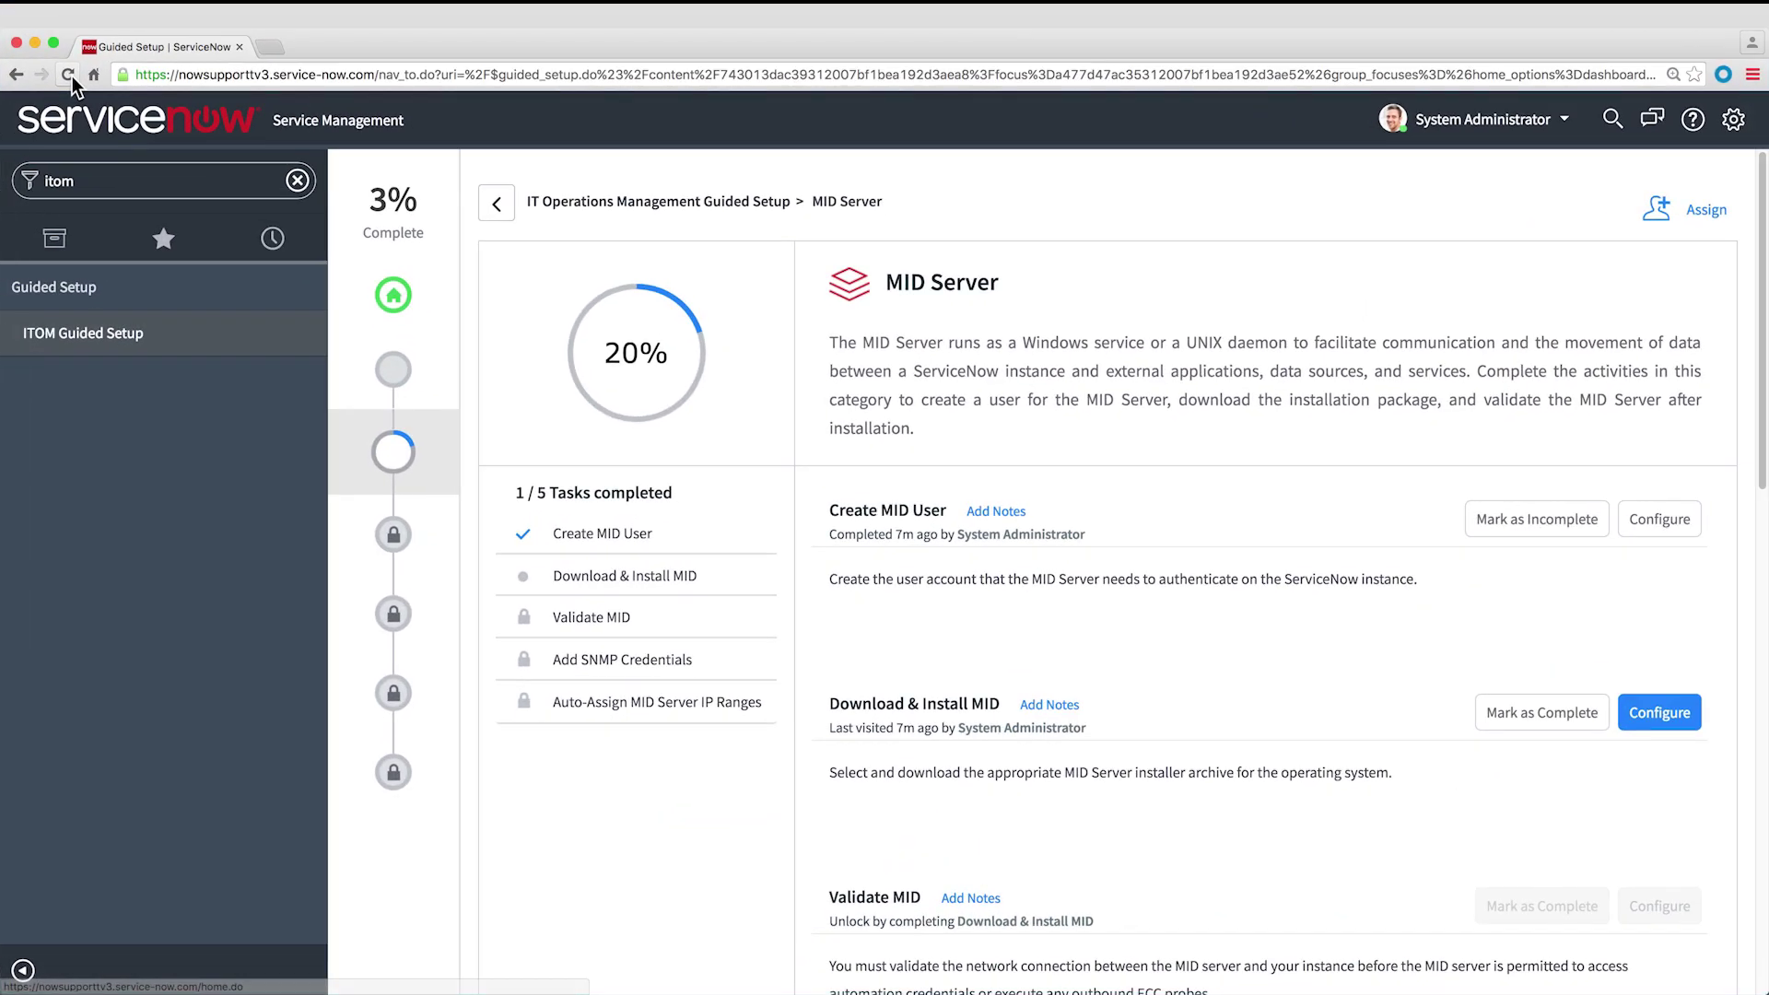
- Refresh the guided setup progress and open the Validate MID task's MID Servers list
left_click(70, 77)
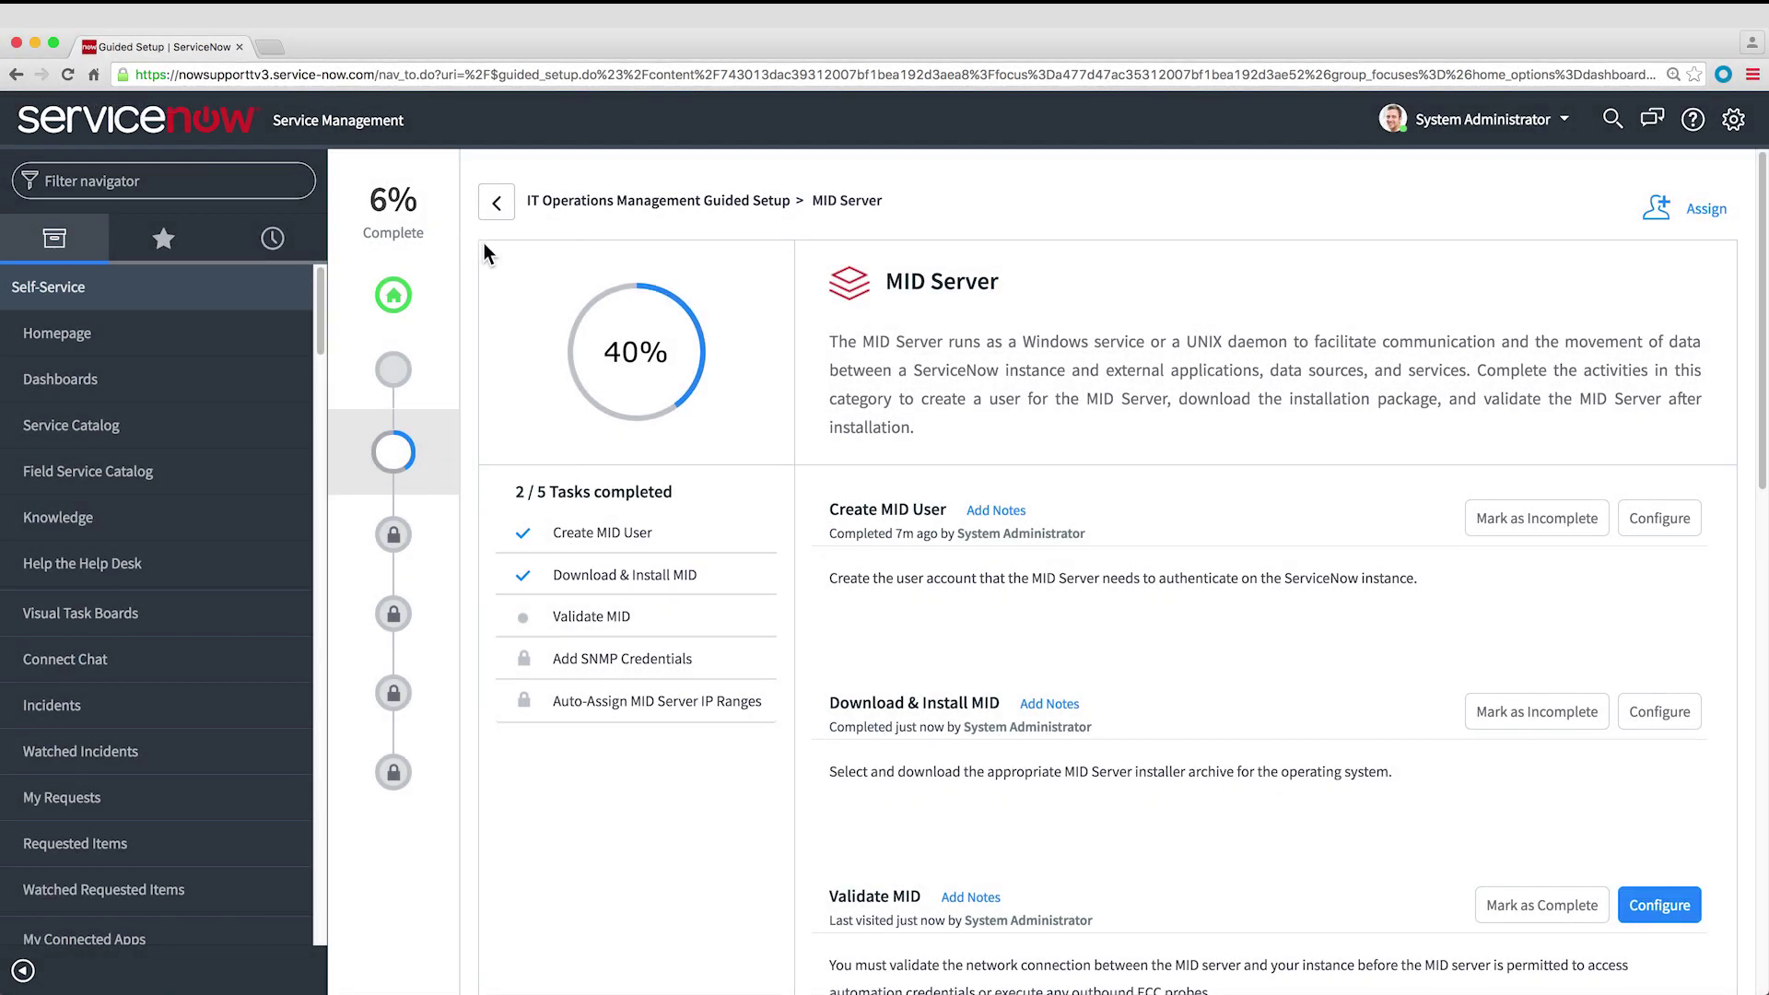
scroll(484, 244, "down", 5)
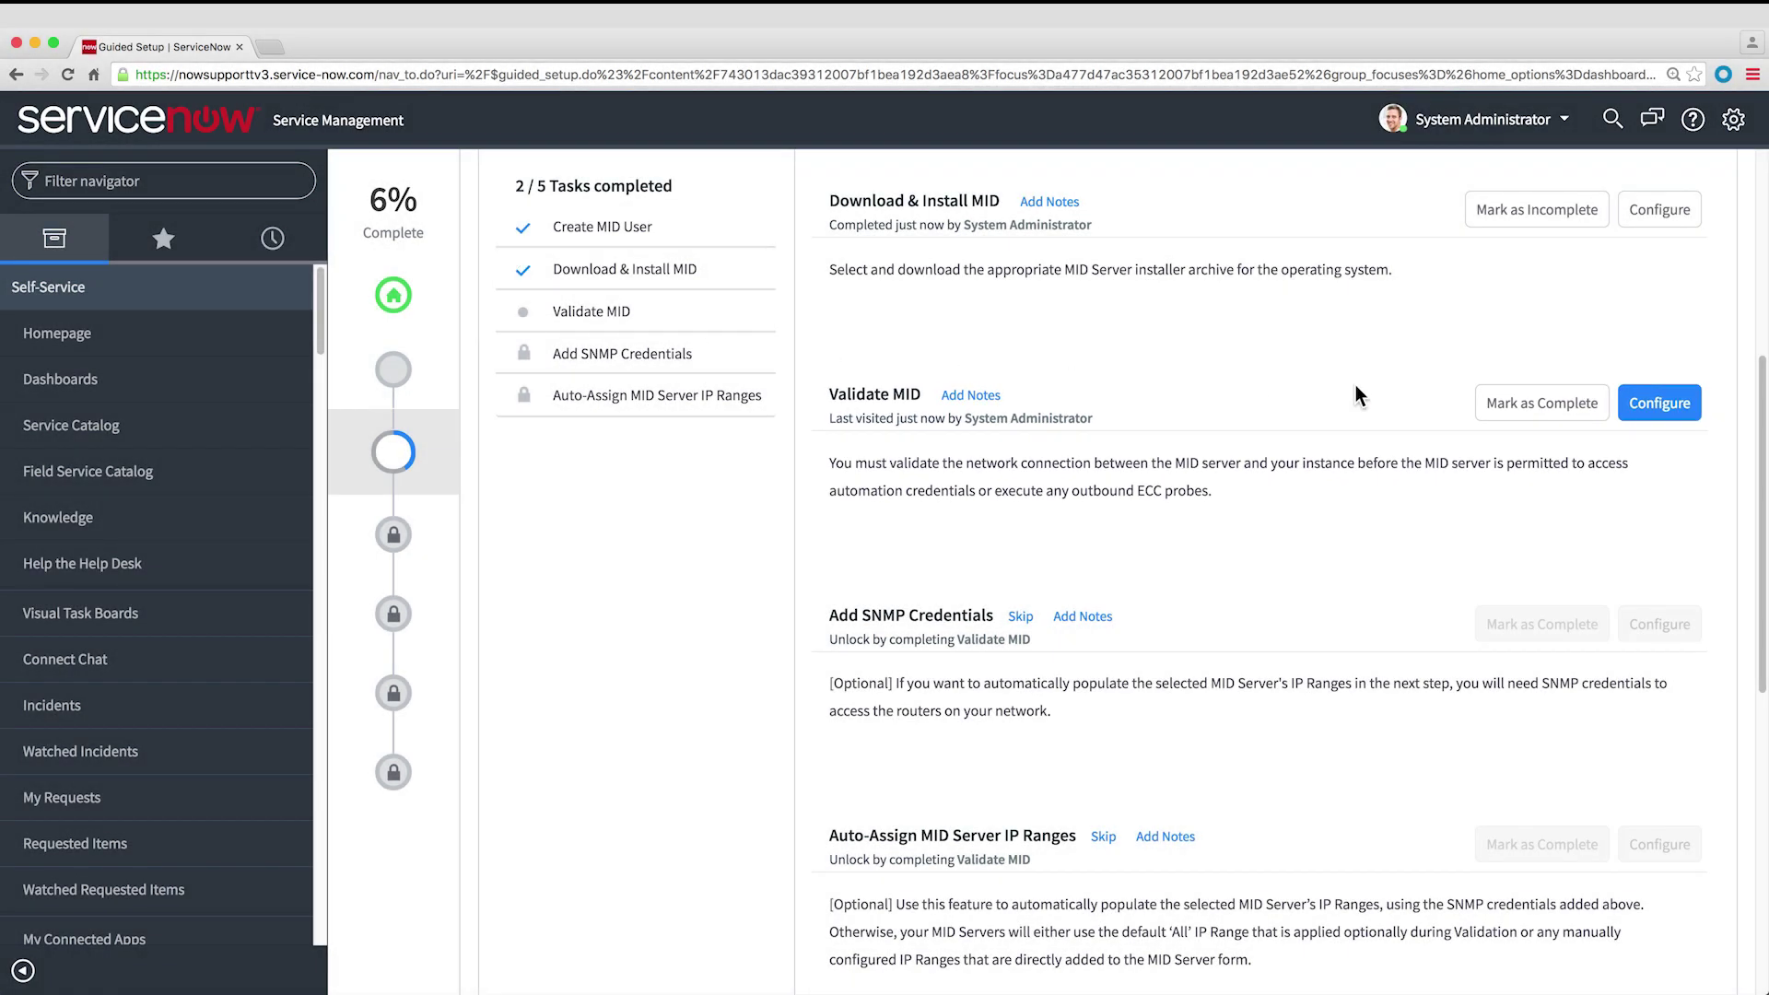
left_click(1659, 402)
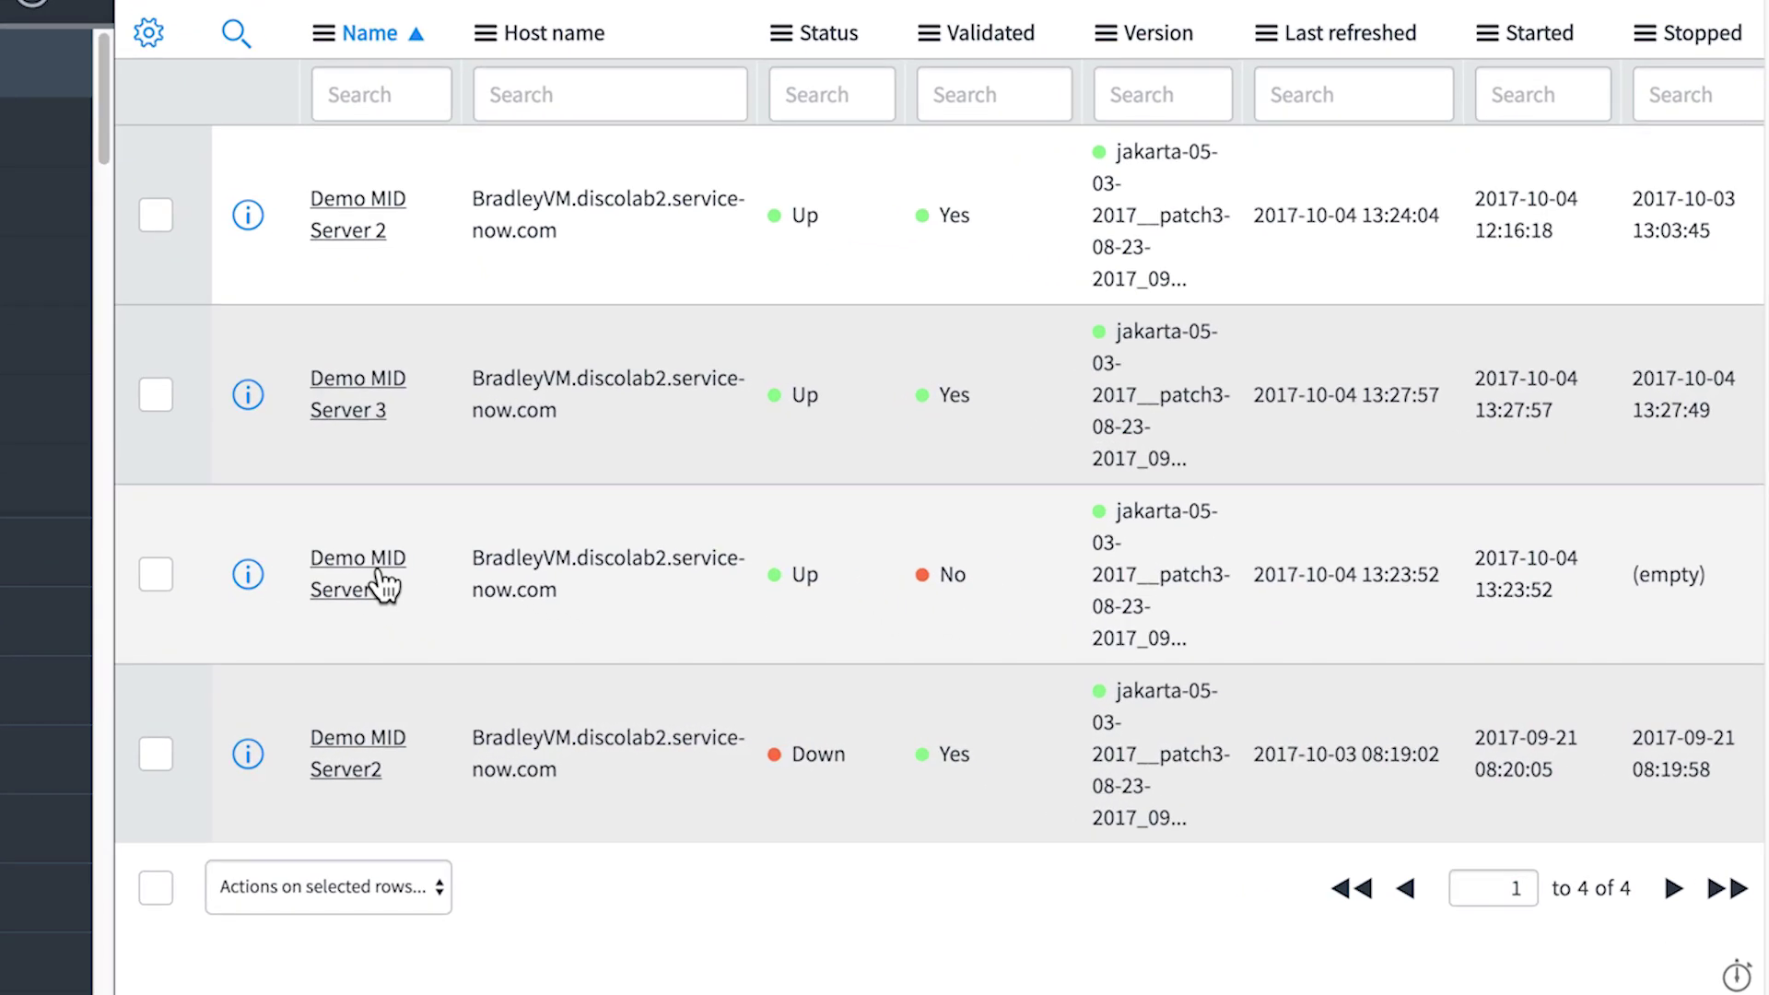
- Validate Demo MID Server 4, allowing all applications, capabilities and IP ranges, then mark Validate MID complete
left_click(406, 595)
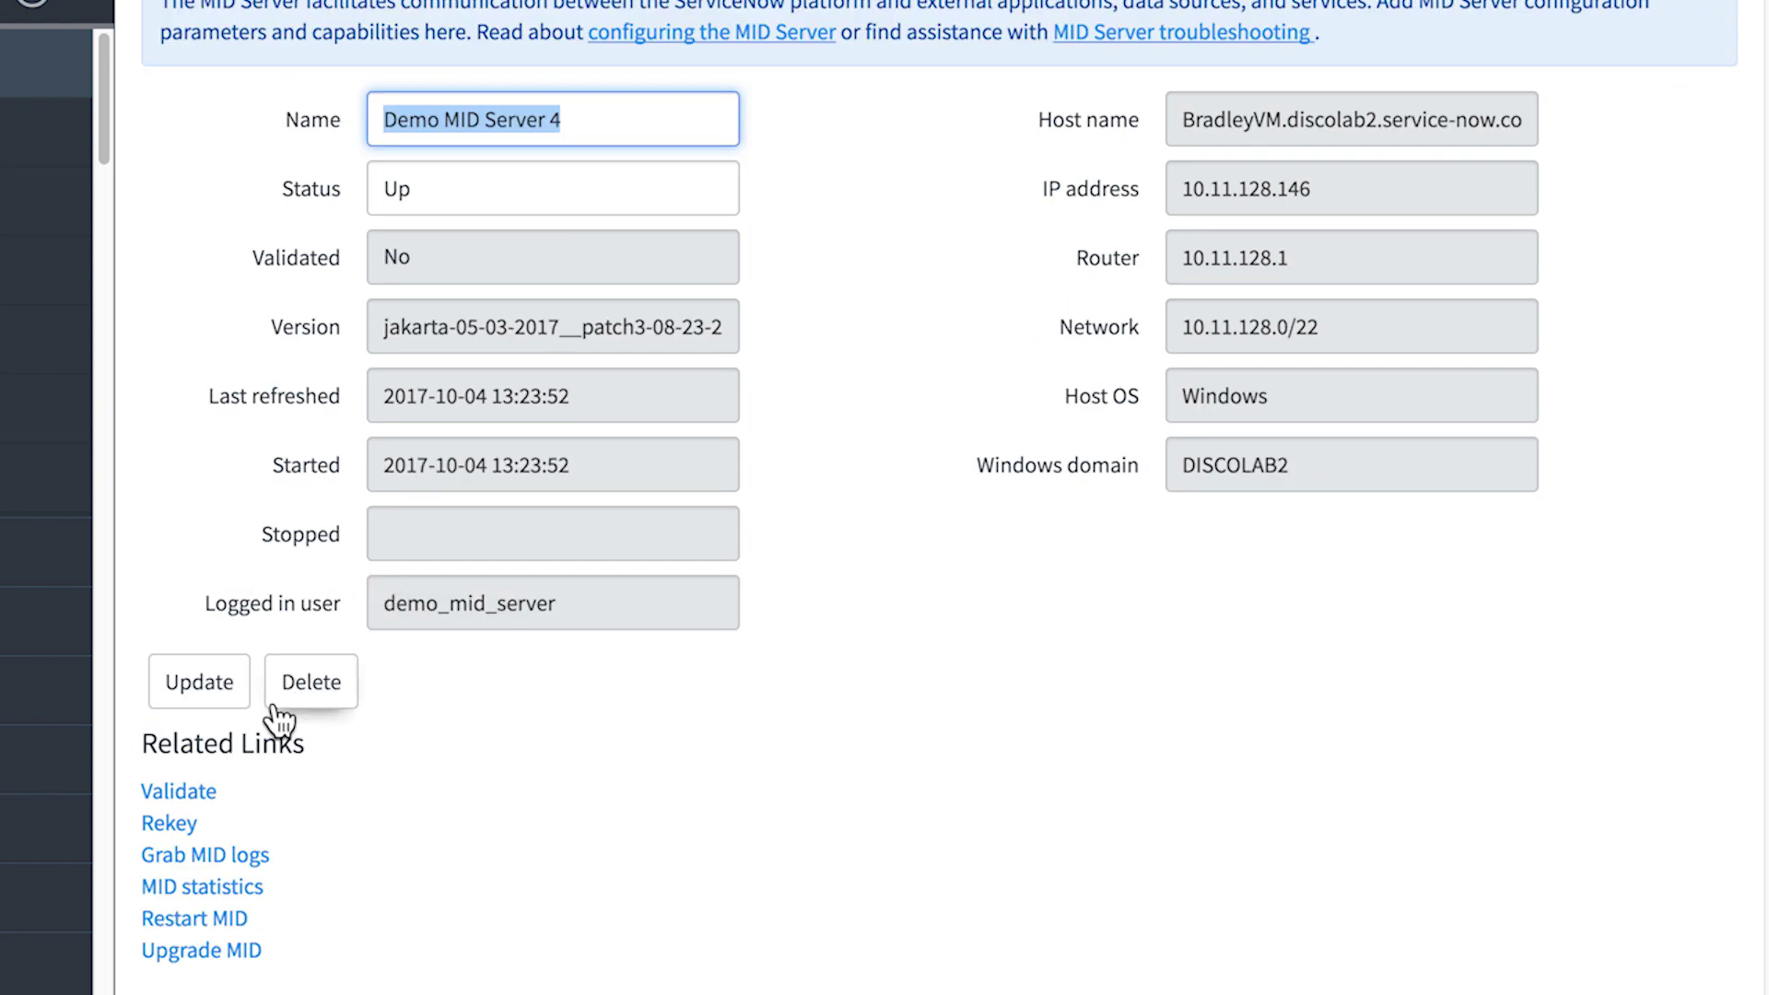
left_click(204, 789)
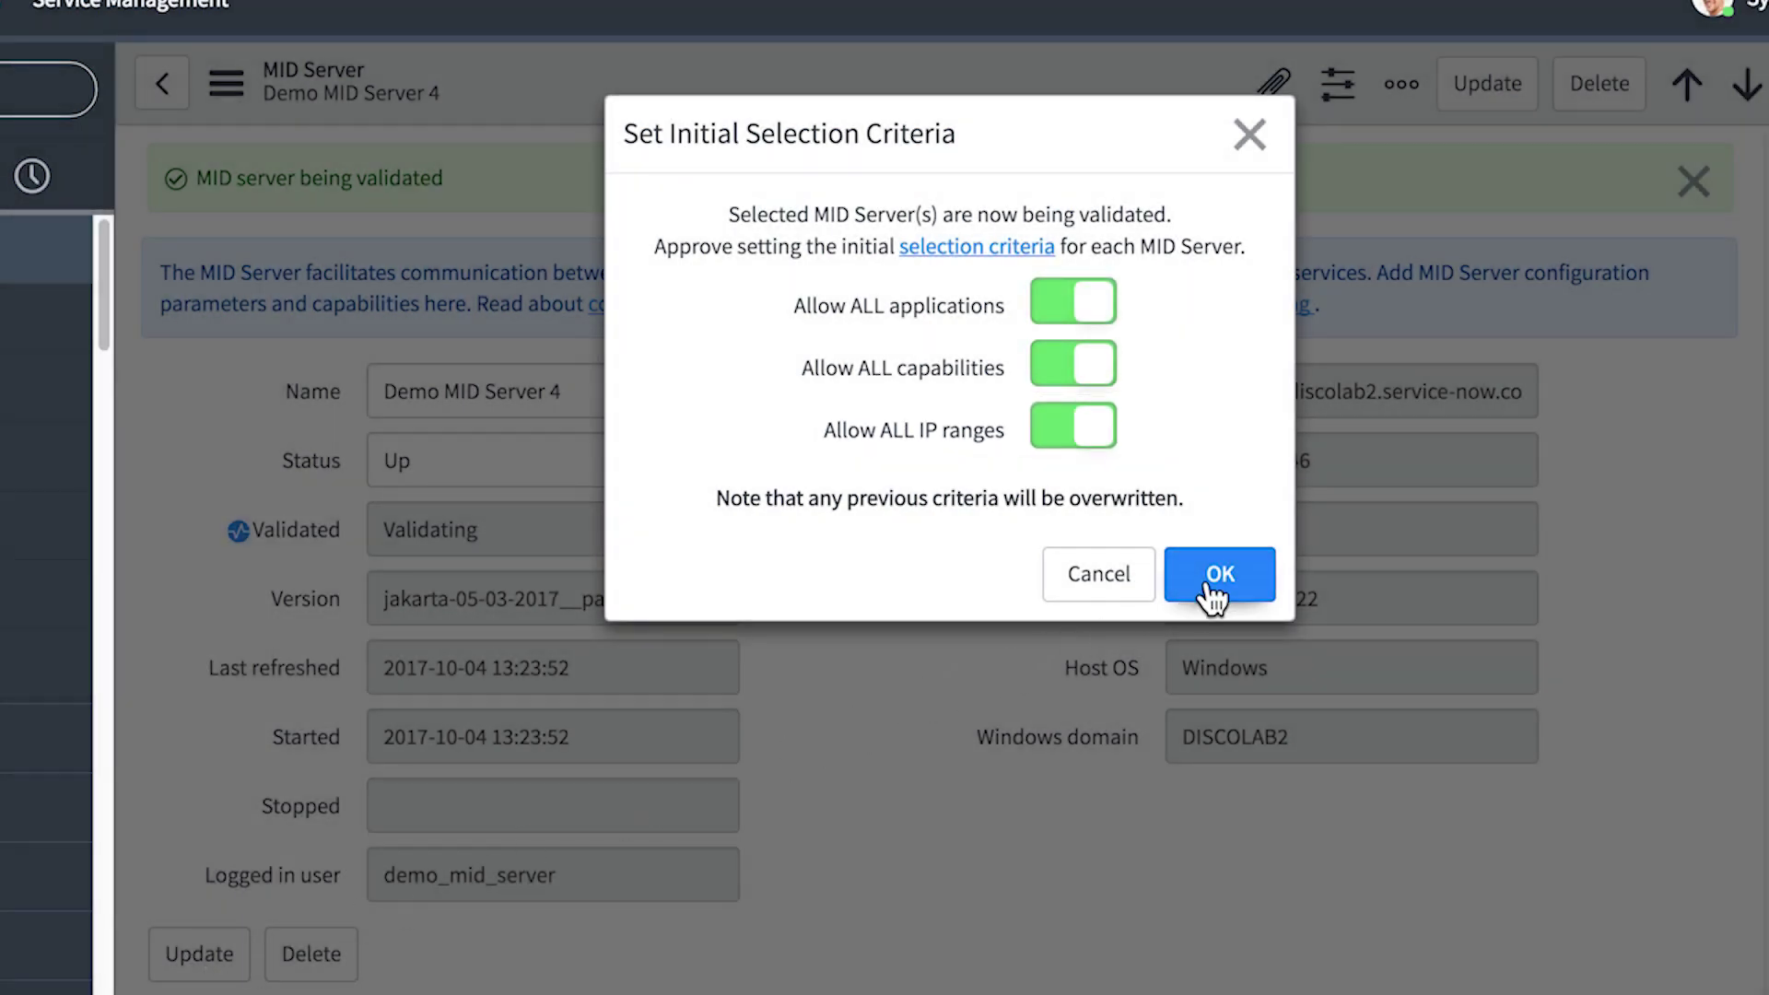
left_click(1210, 588)
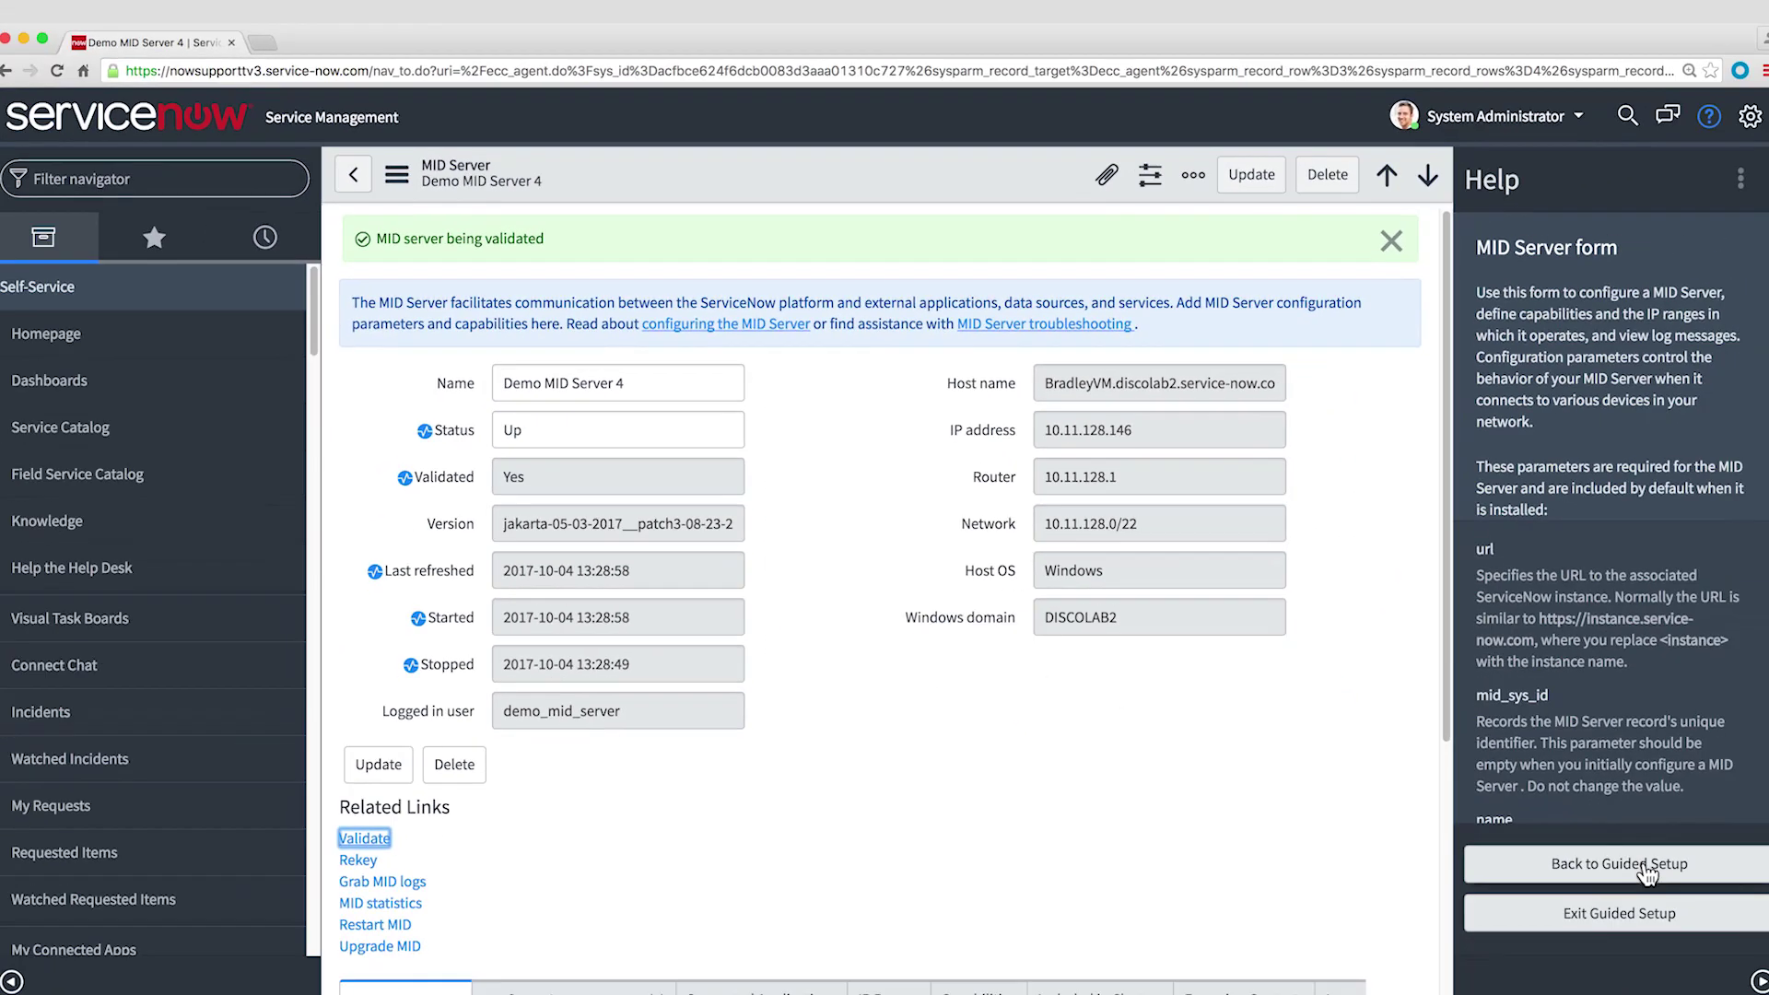
left_click(1704, 959)
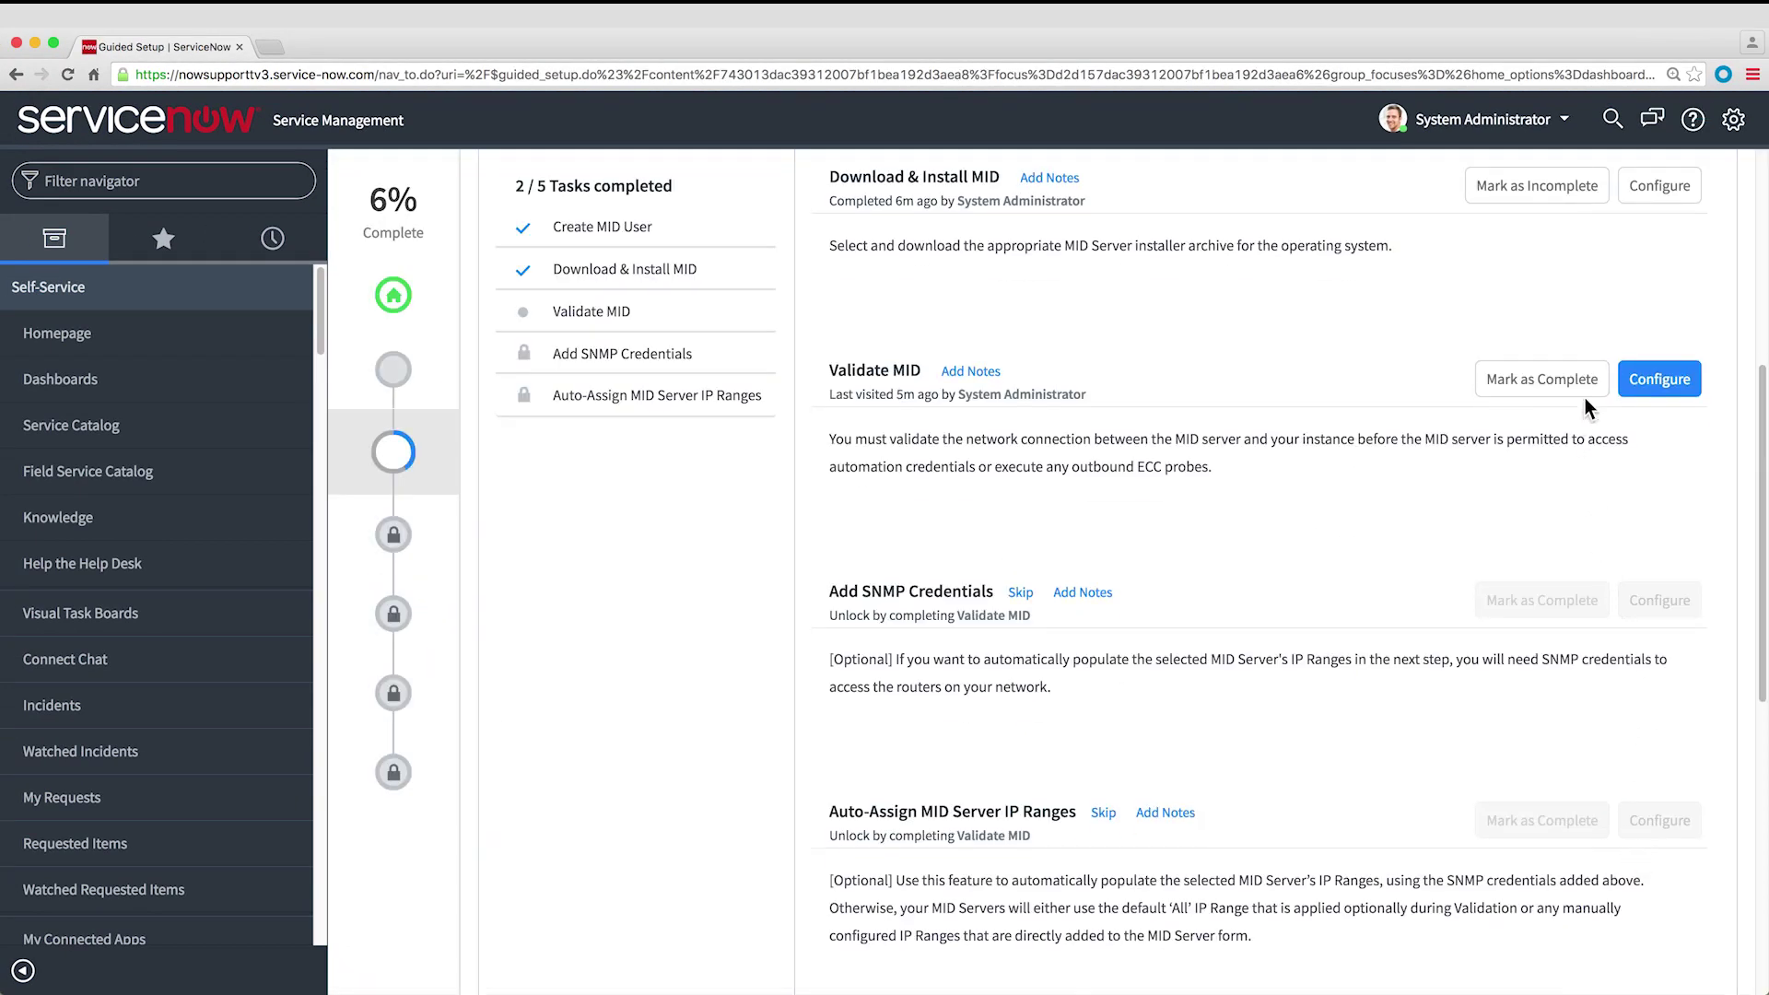
left_click(1581, 389)
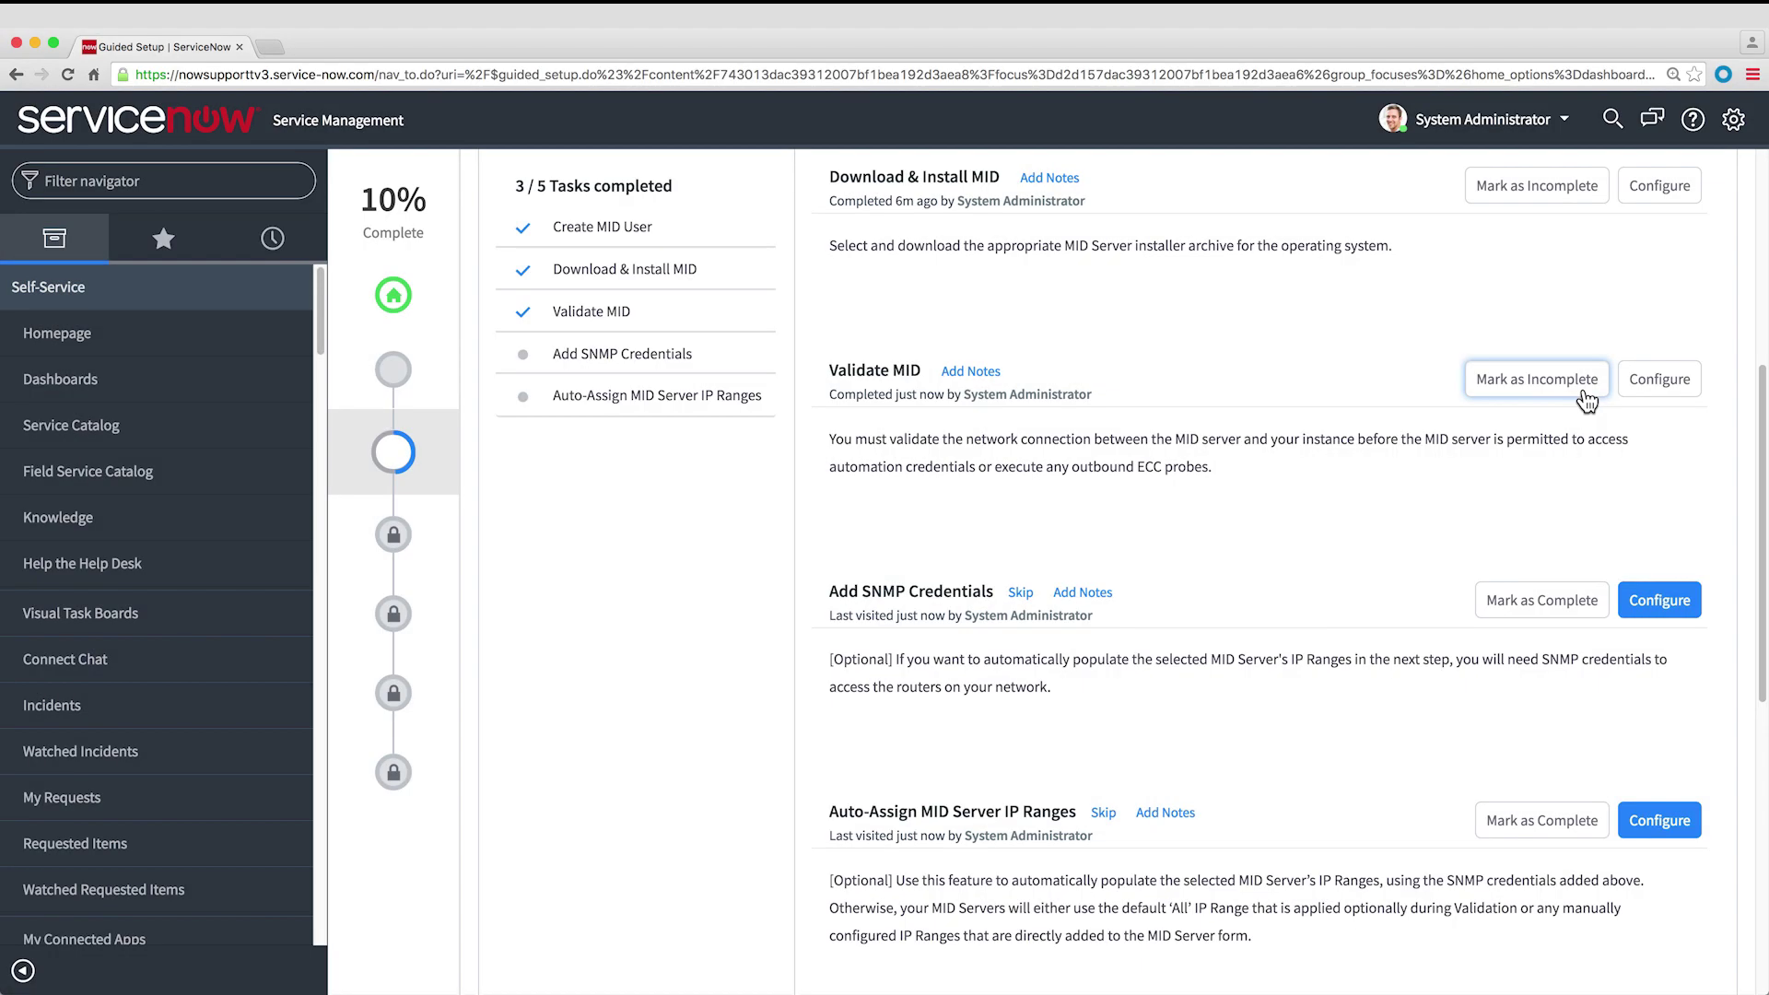
- Open the SNMP Credentials list from the Add SNMP Credentials task
scroll(1586, 400, "down", 2)
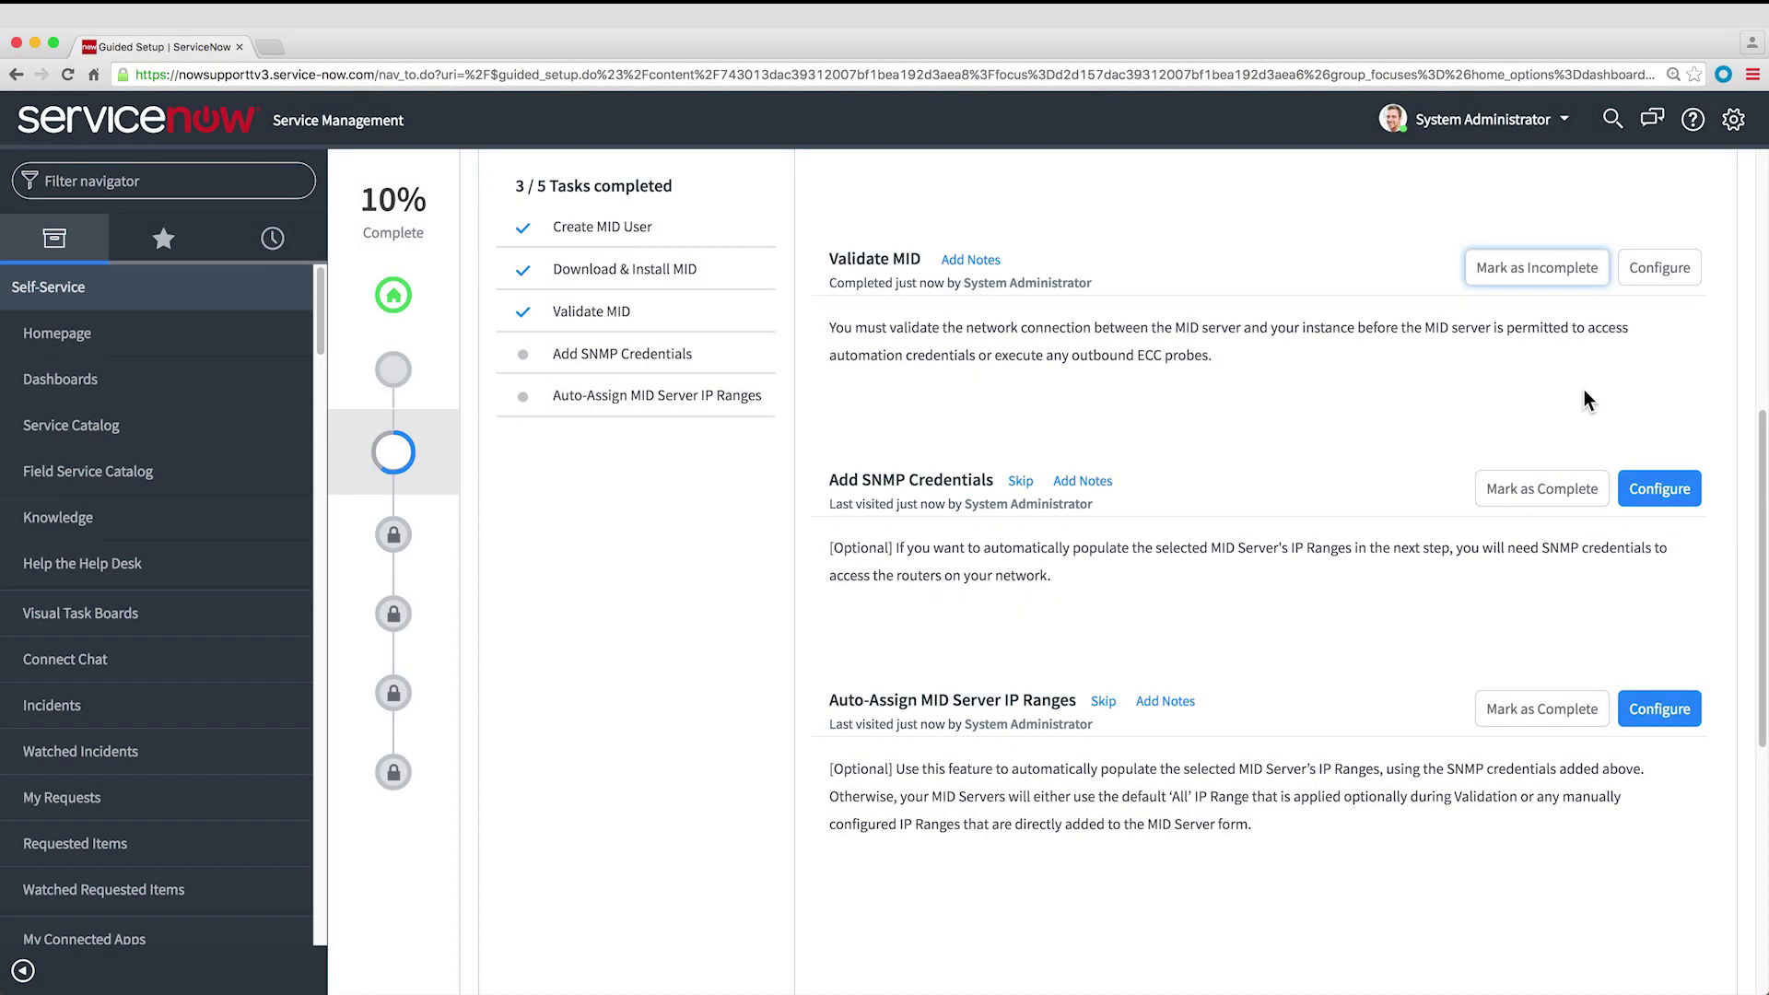
left_click(1668, 495)
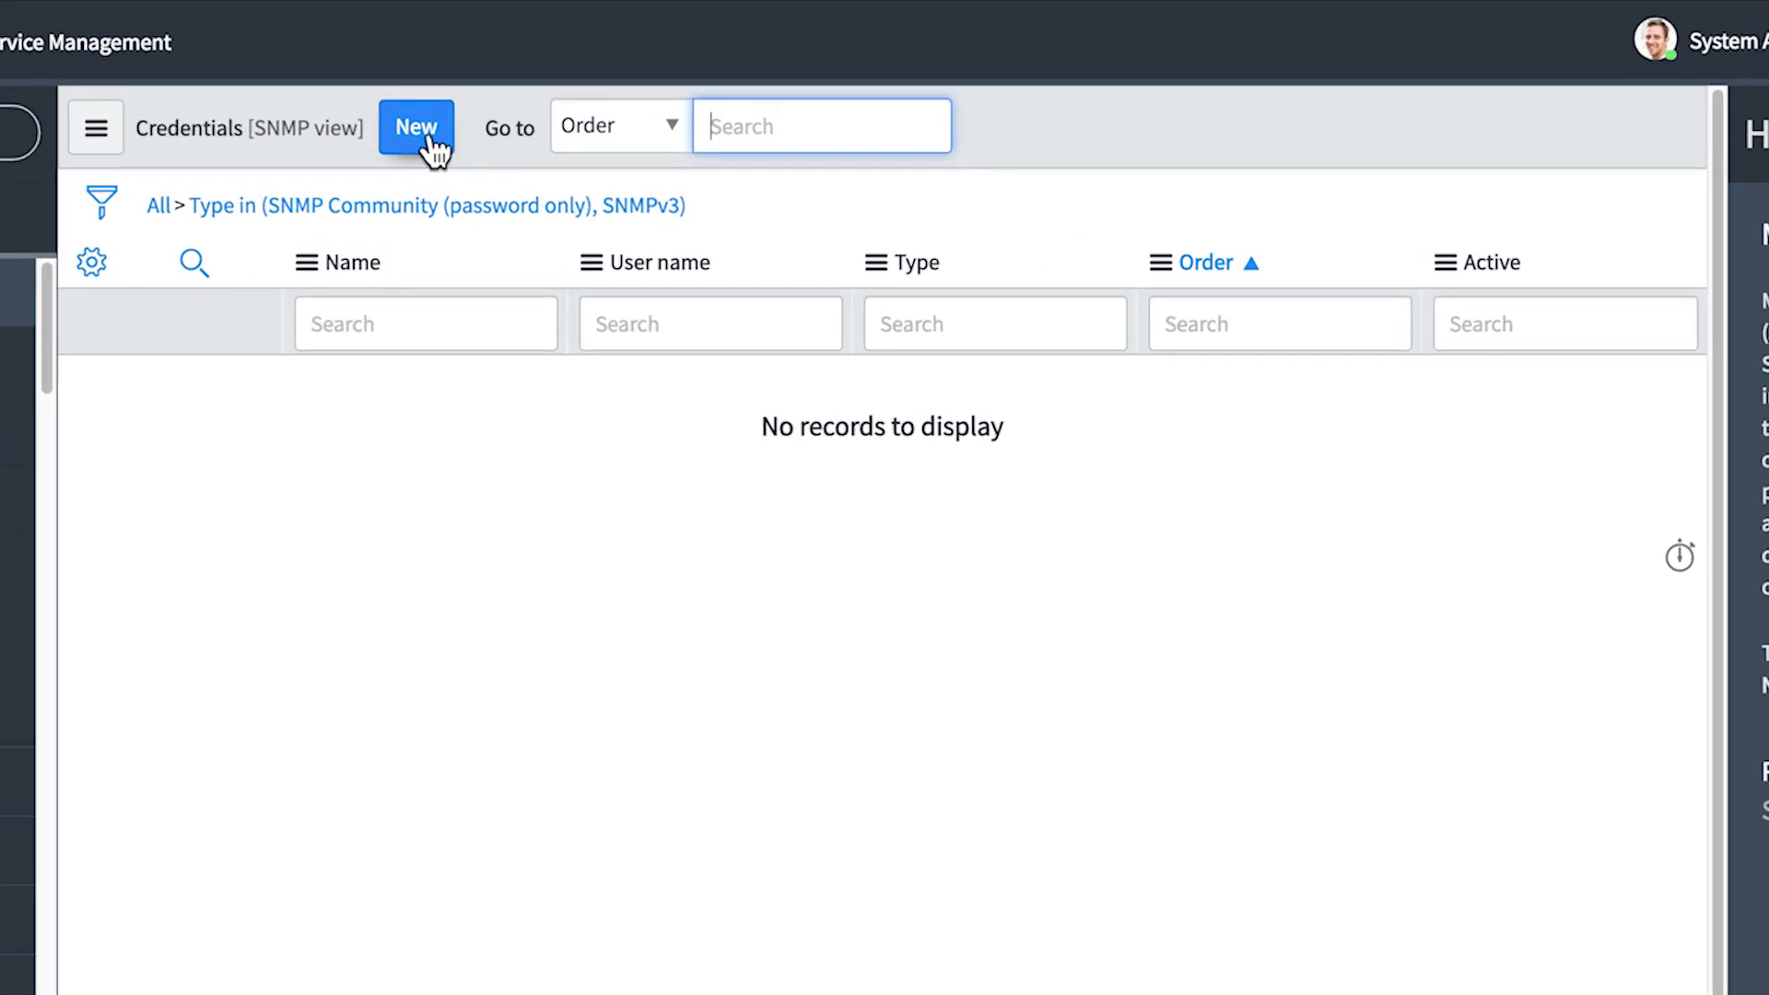
- Create SNMP community credential 'MID Server Setup' with a password for all MID servers, and mark the task complete
left_click(545, 169)
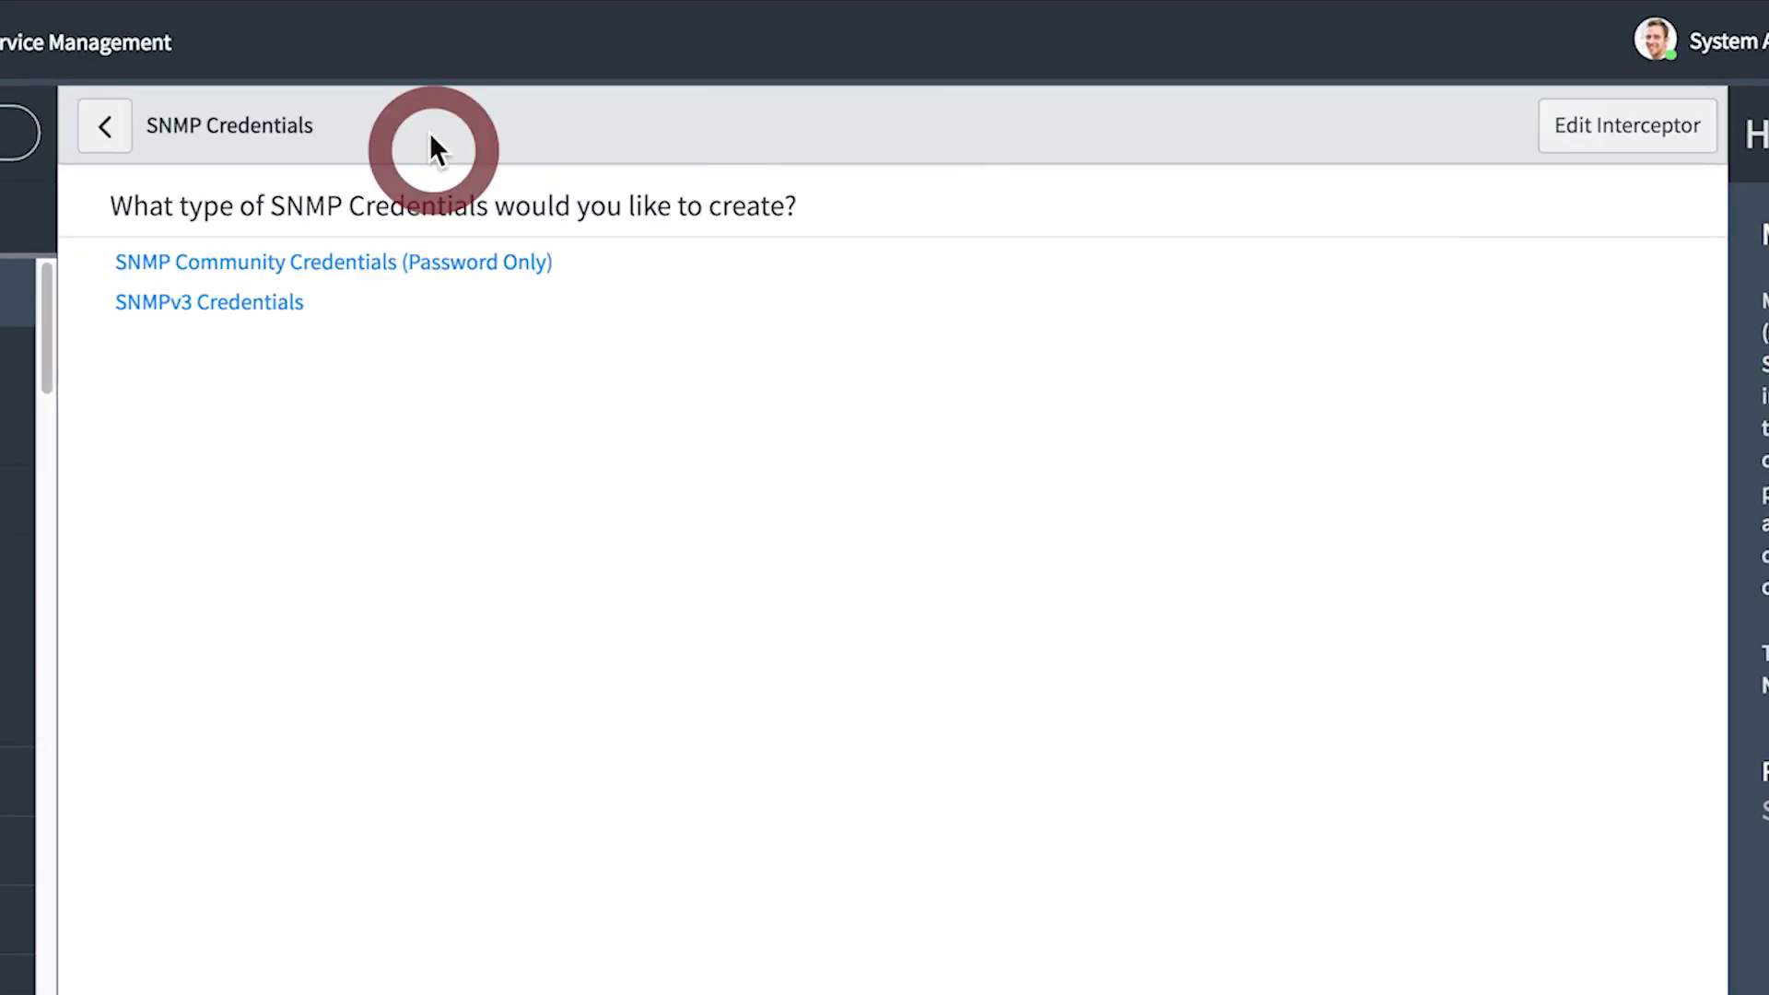
left_click(429, 262)
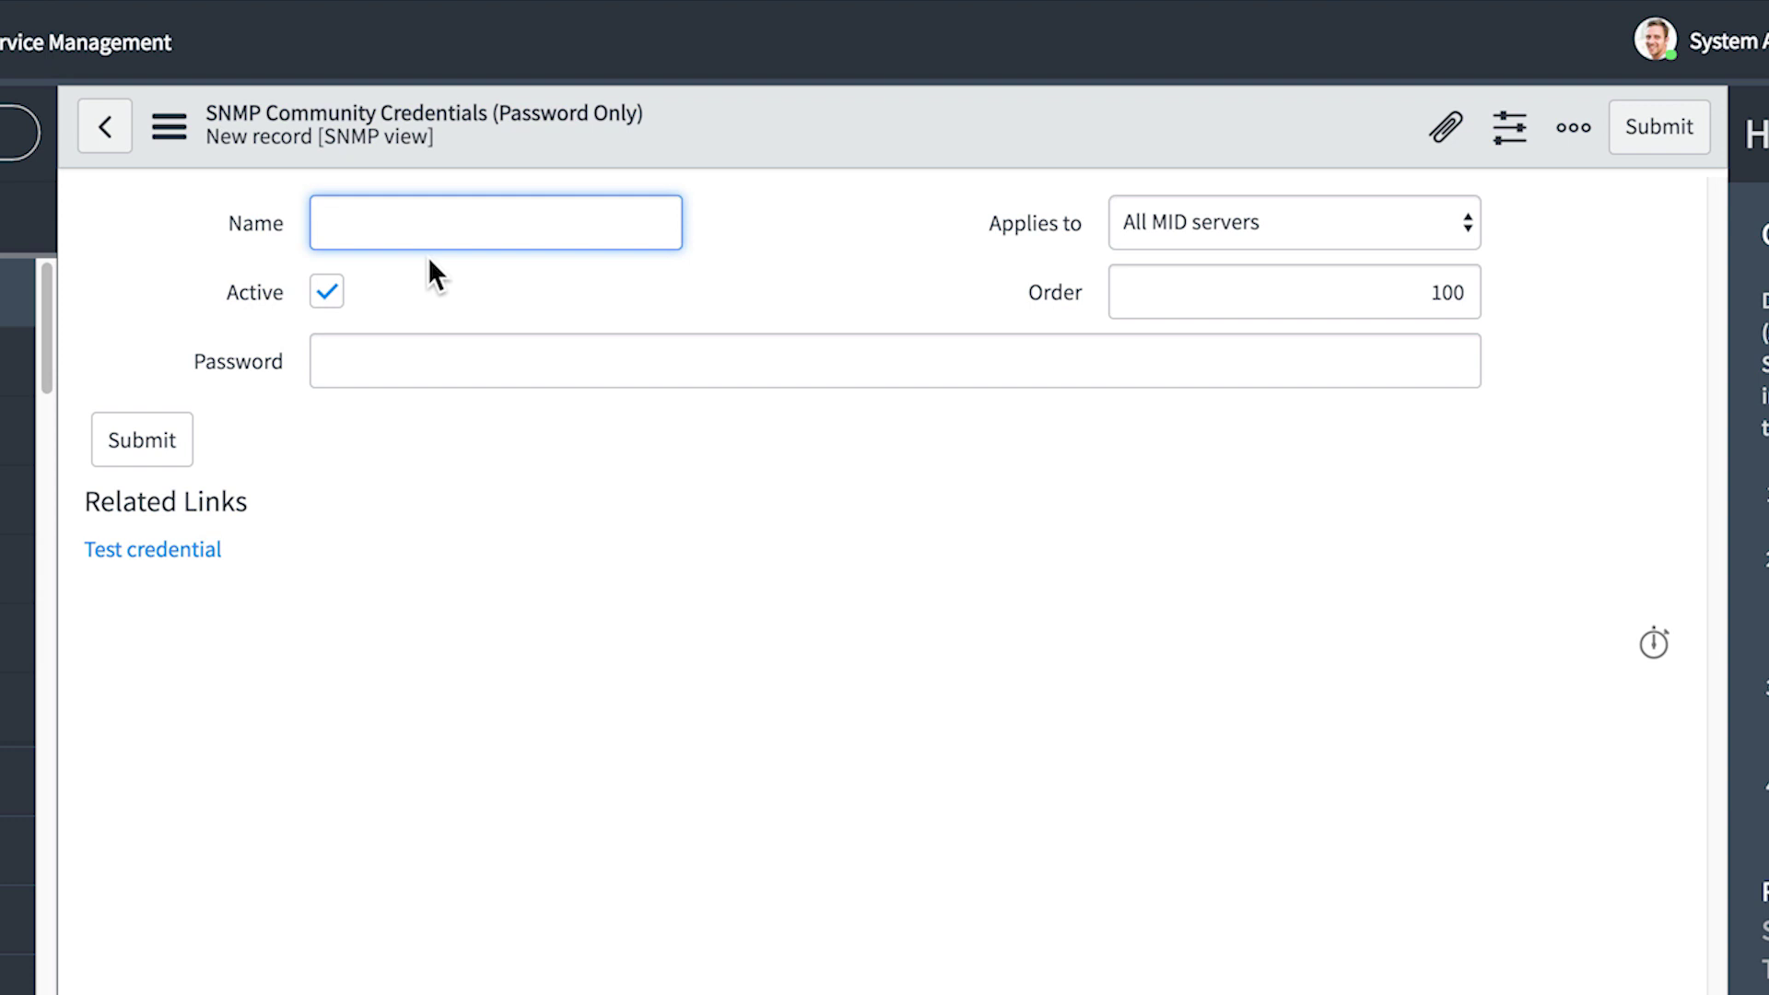
type("MID Server Setup")
left_click(419, 353)
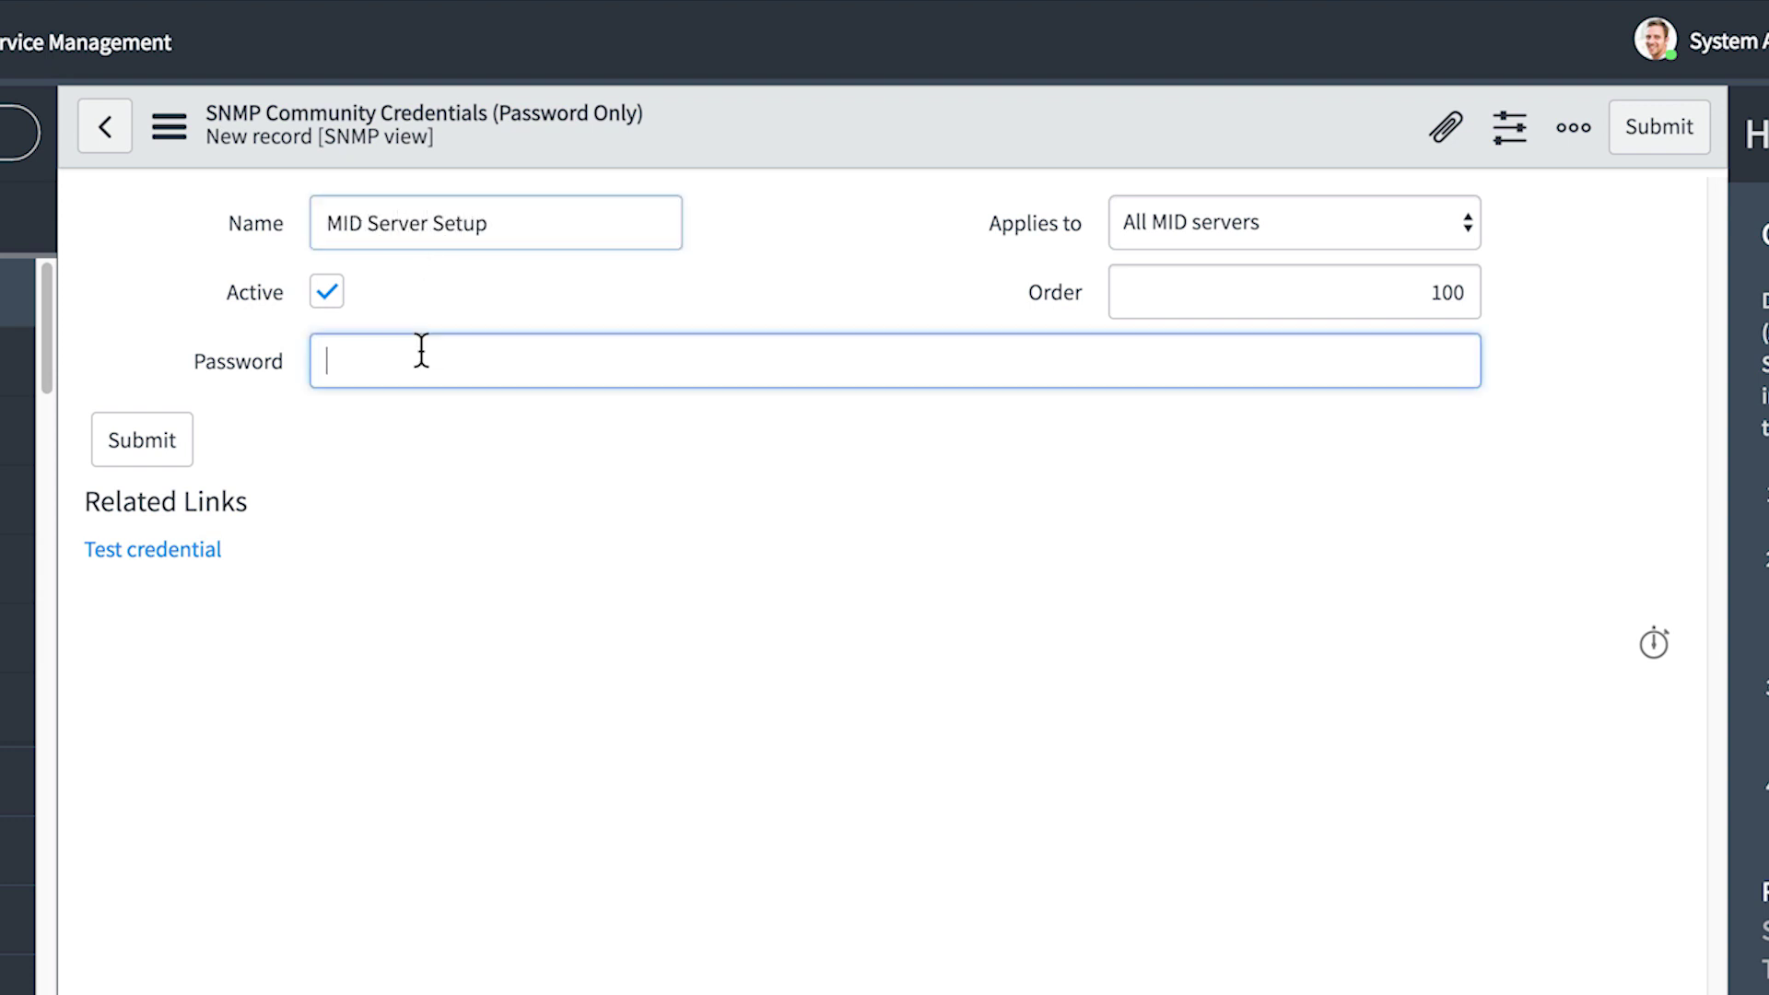
type("••••••••••••••")
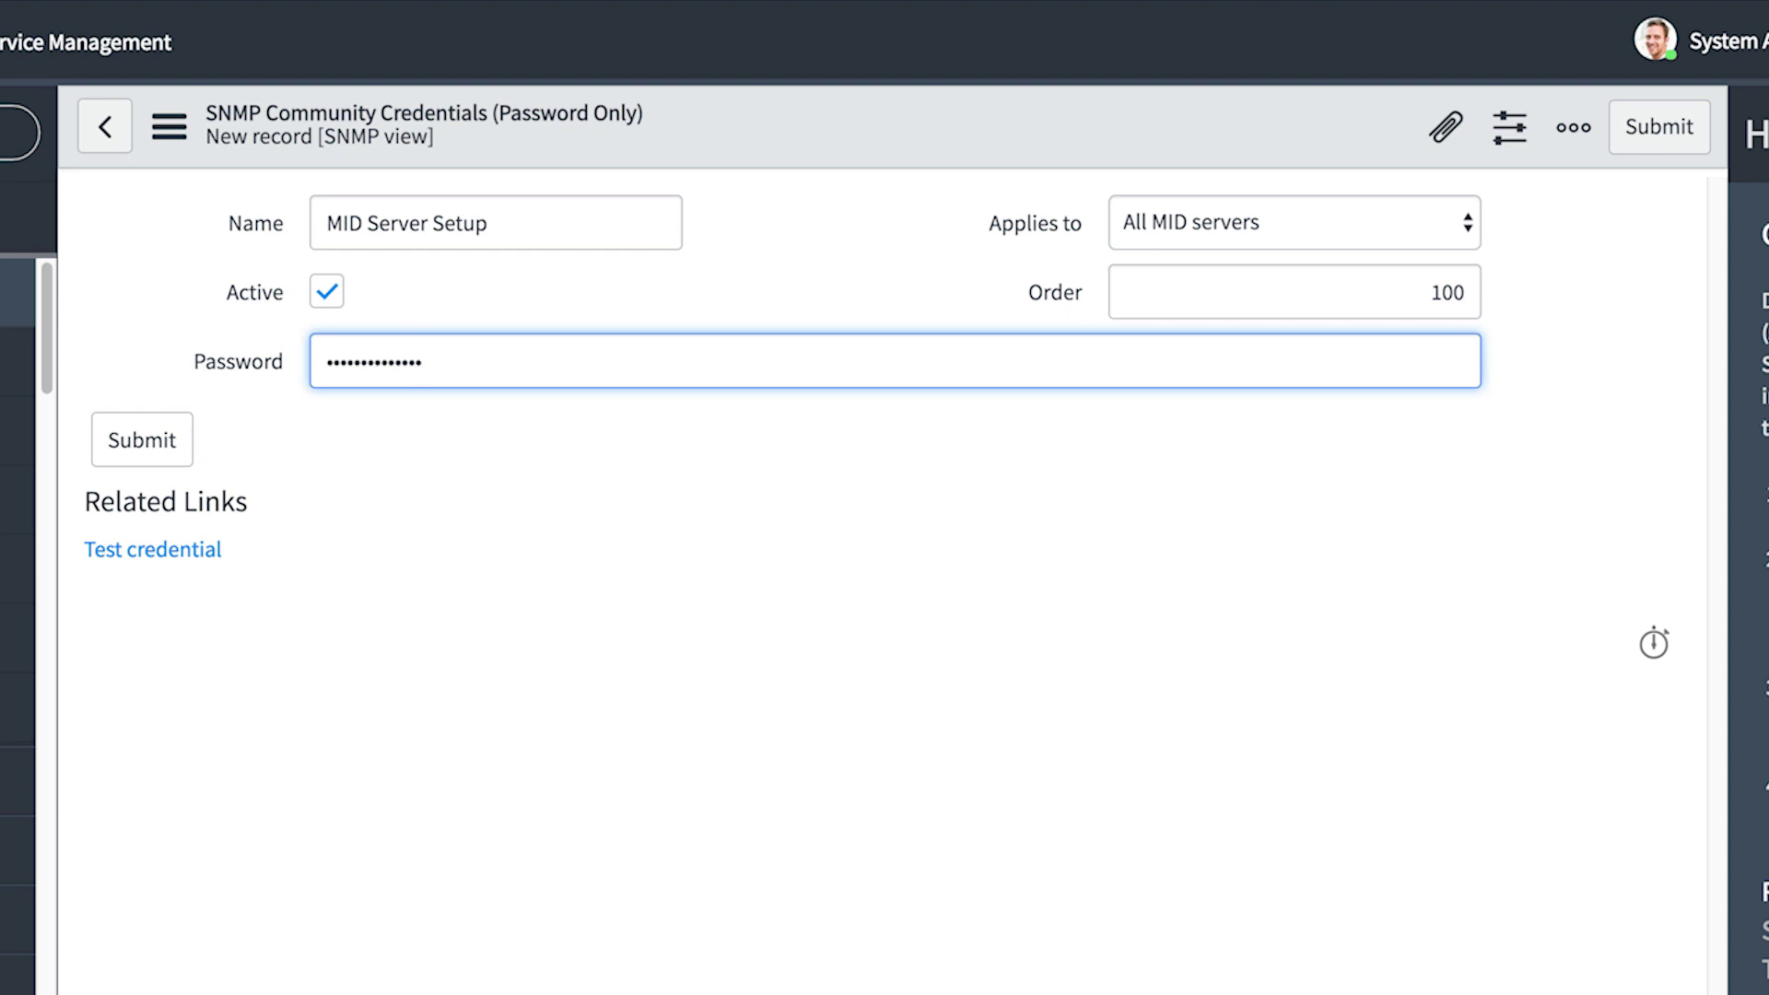
left_click(1320, 218)
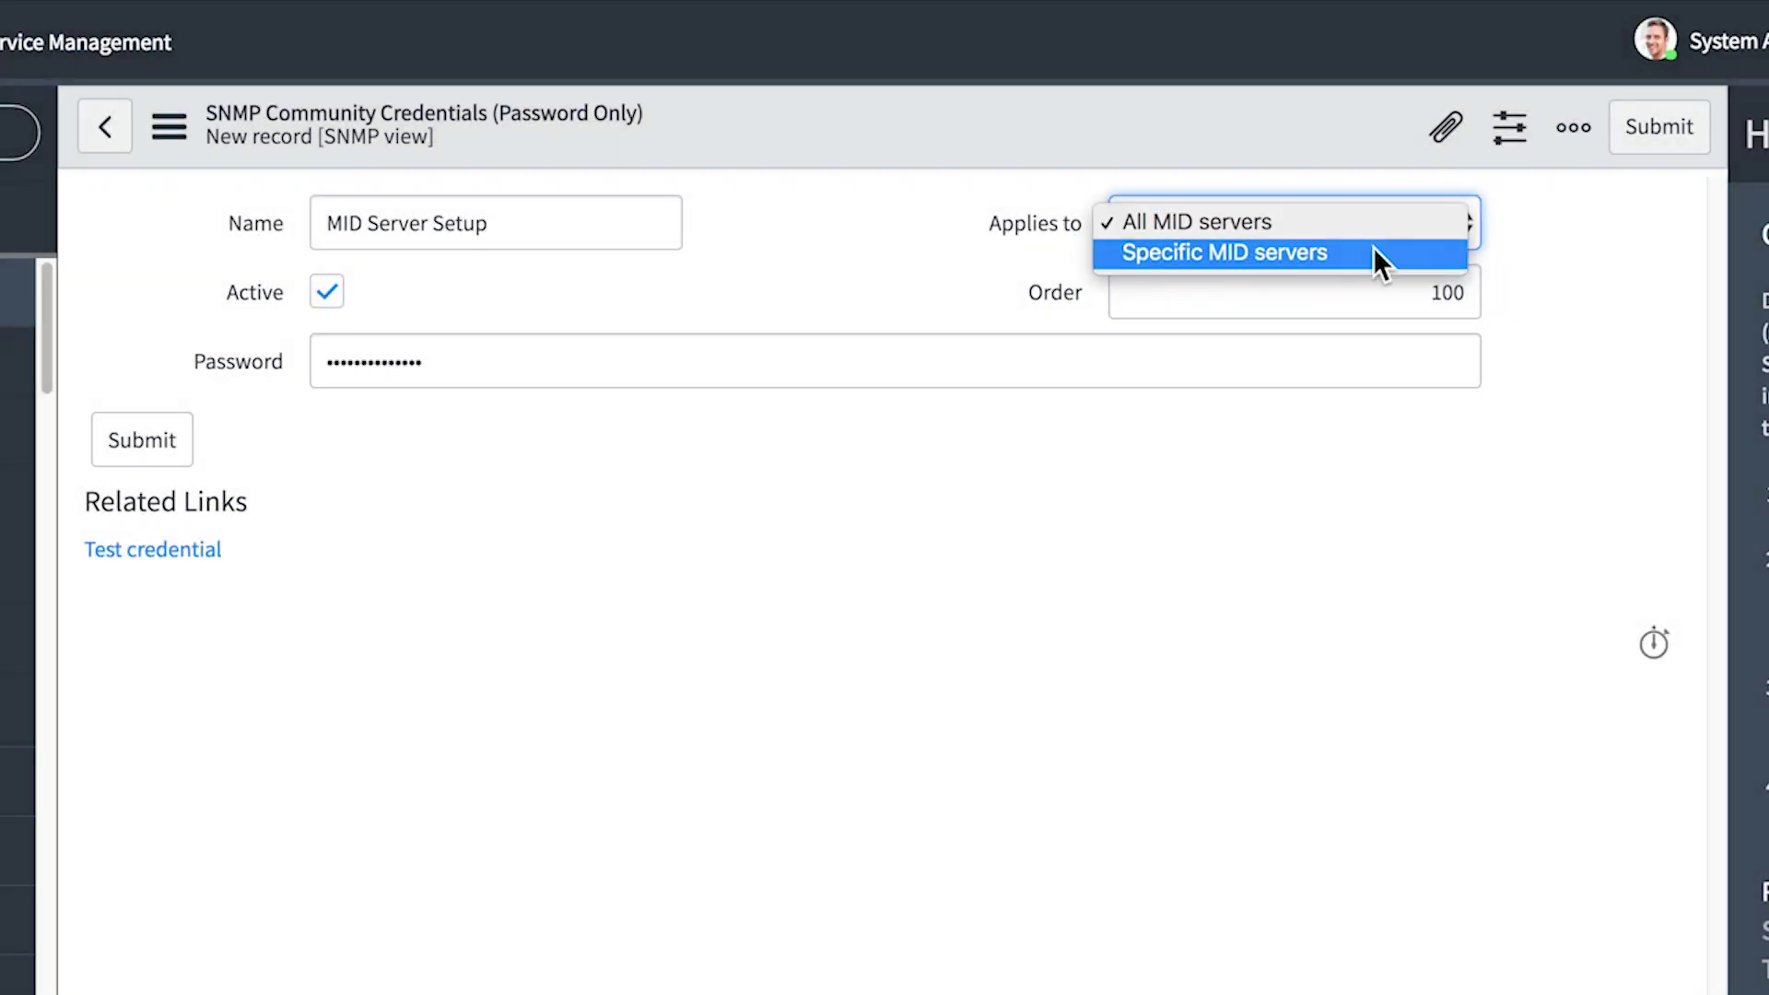
left_click(1571, 253)
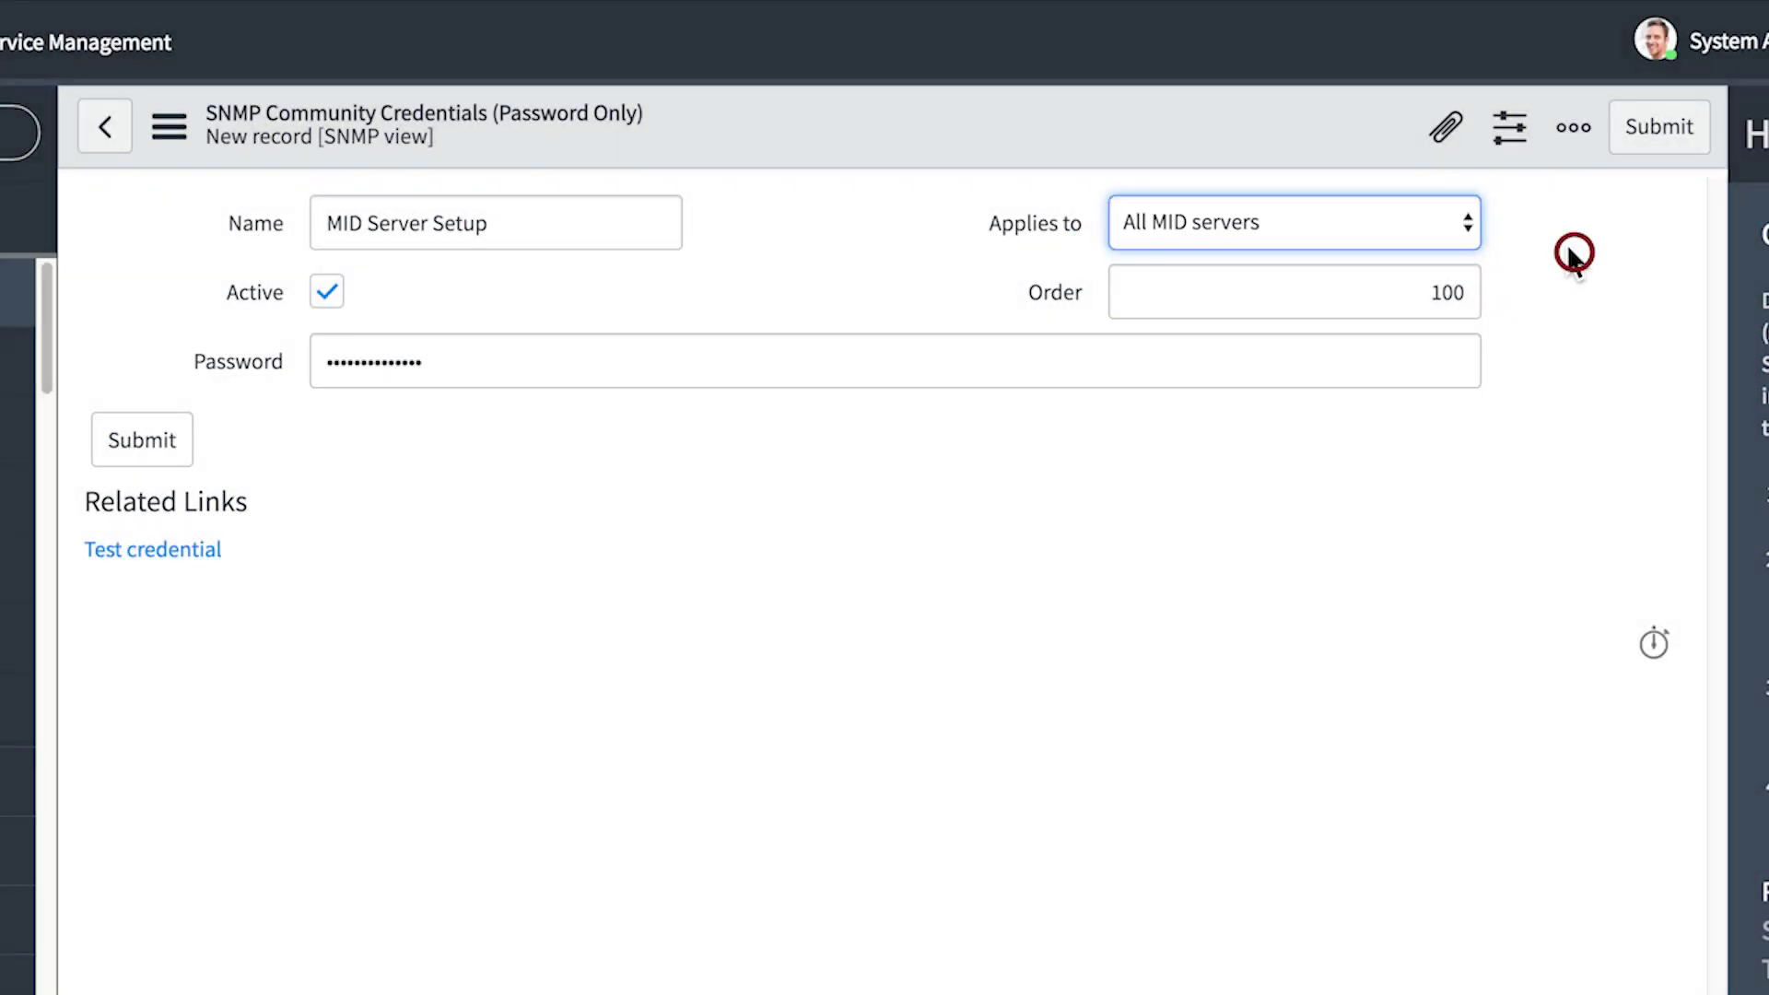
left_click(1645, 143)
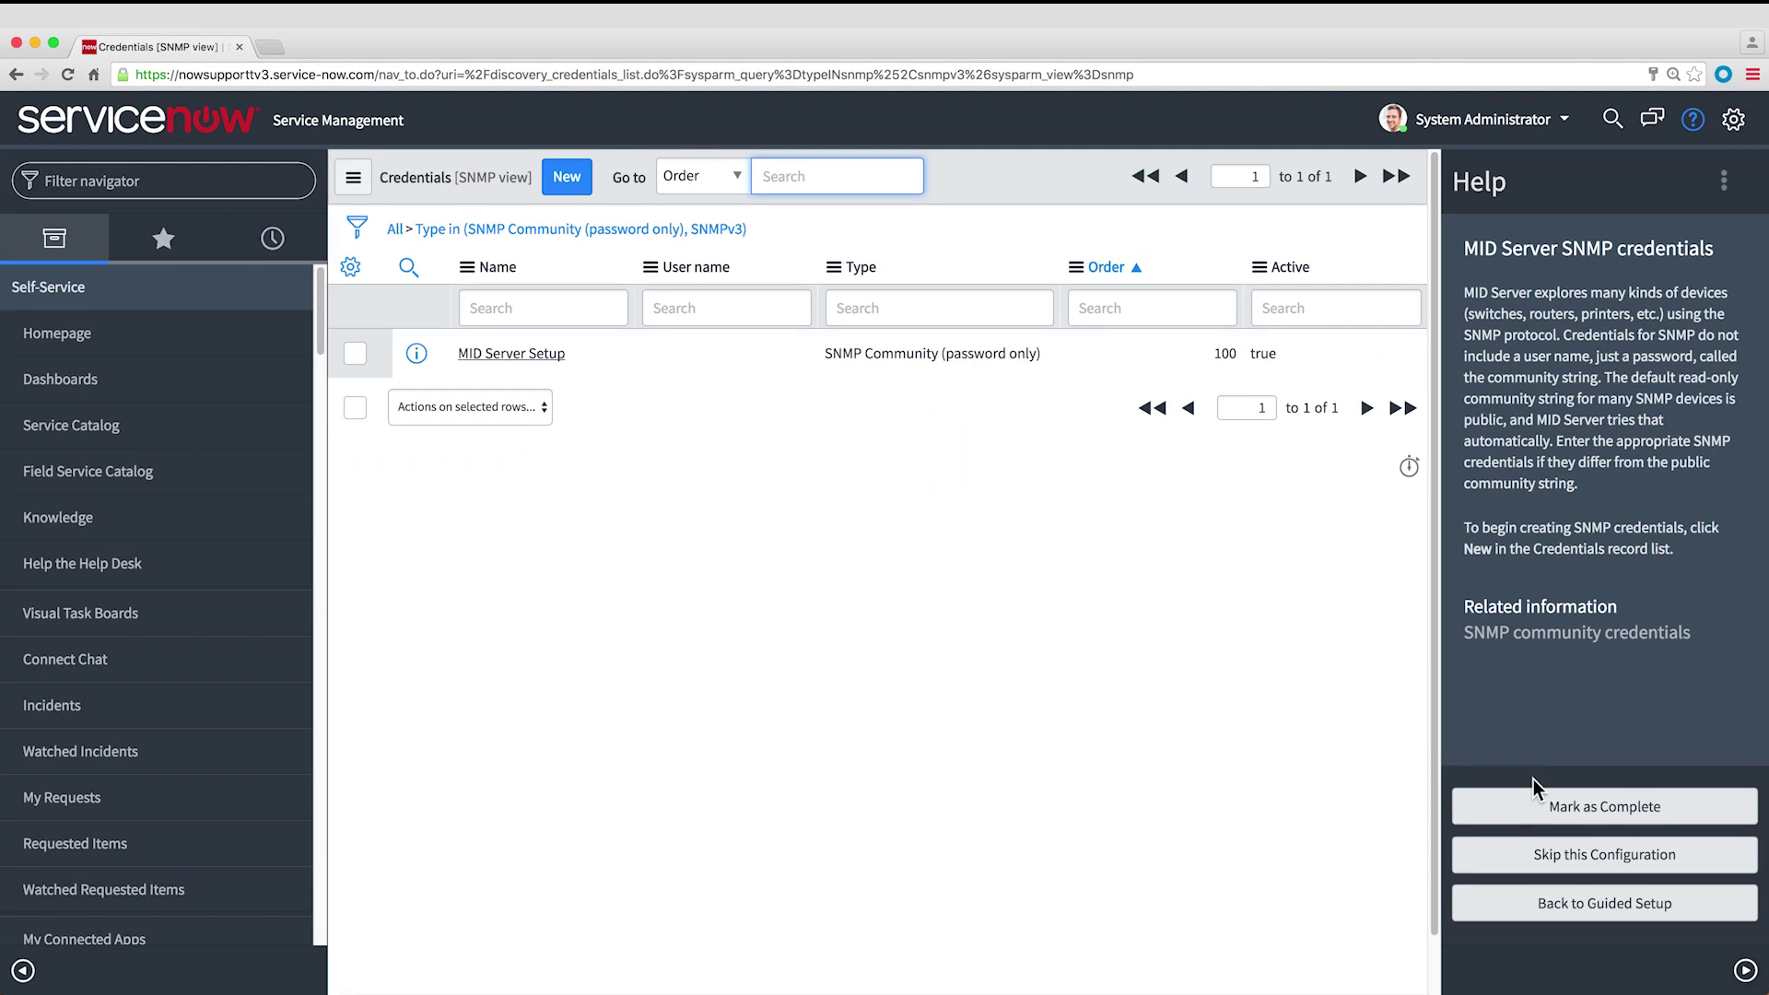
left_click(1539, 806)
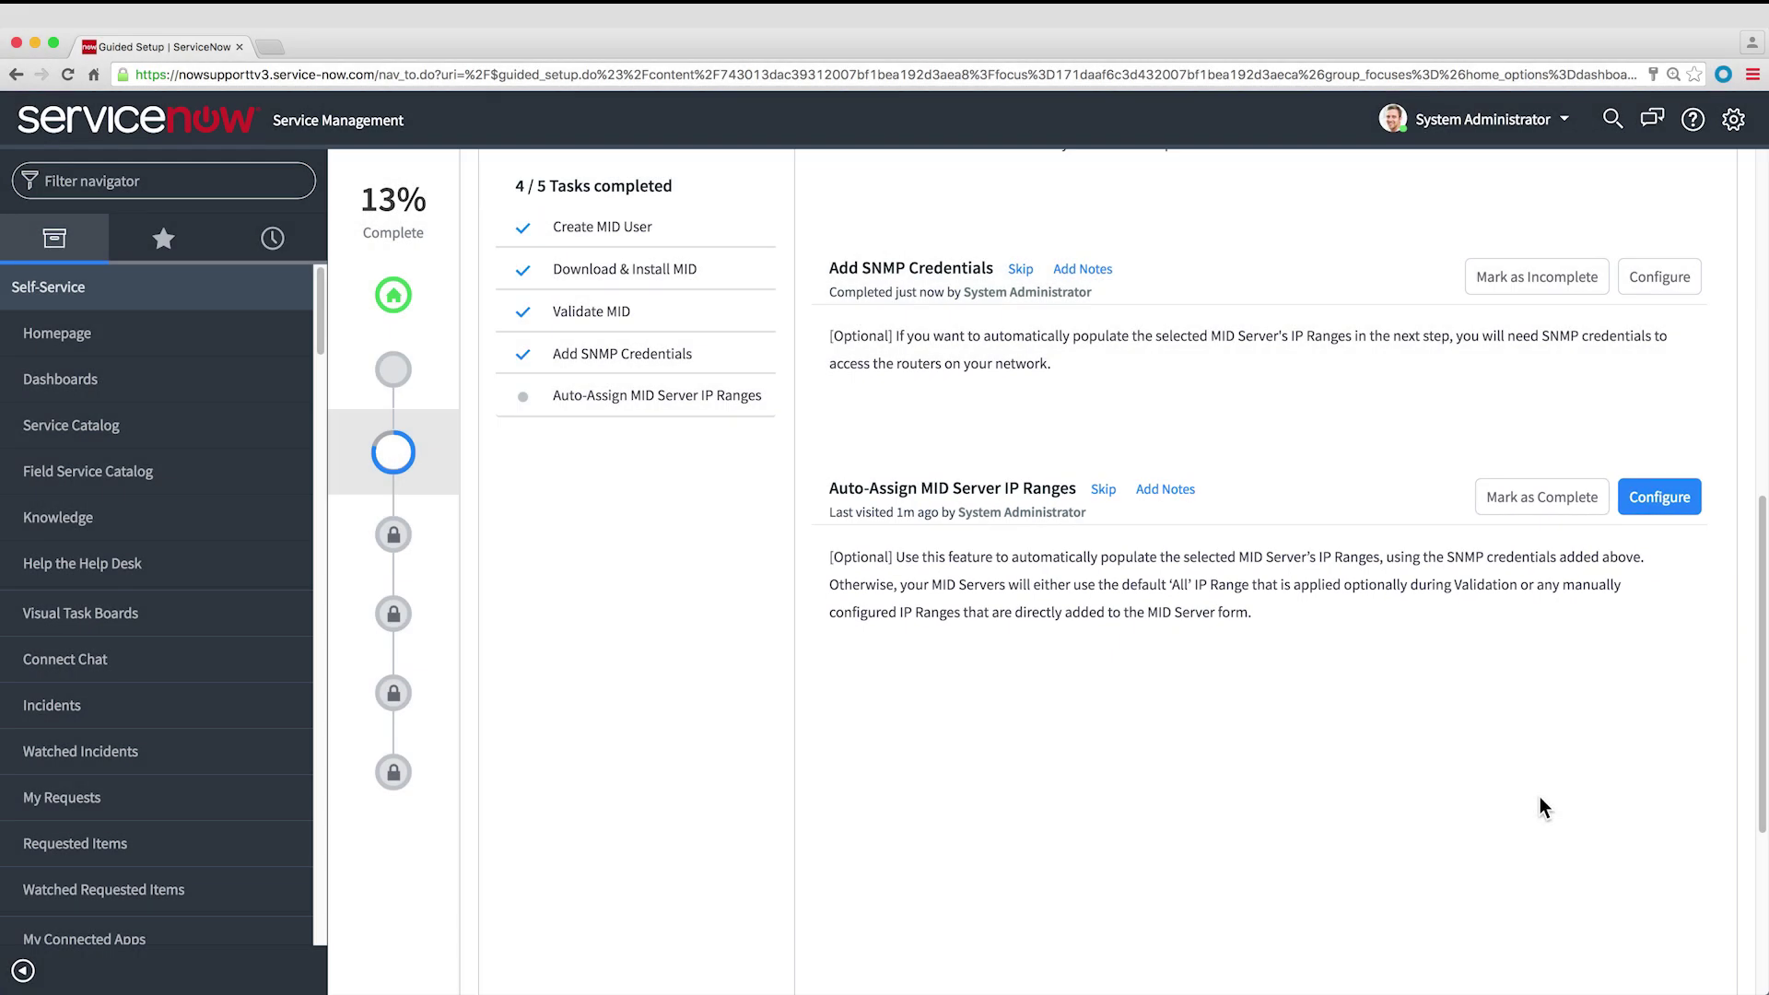
- Run Auto-Assign MID Server IP Ranges with Demo MID Server 4 as the selected server
left_click(1637, 503)
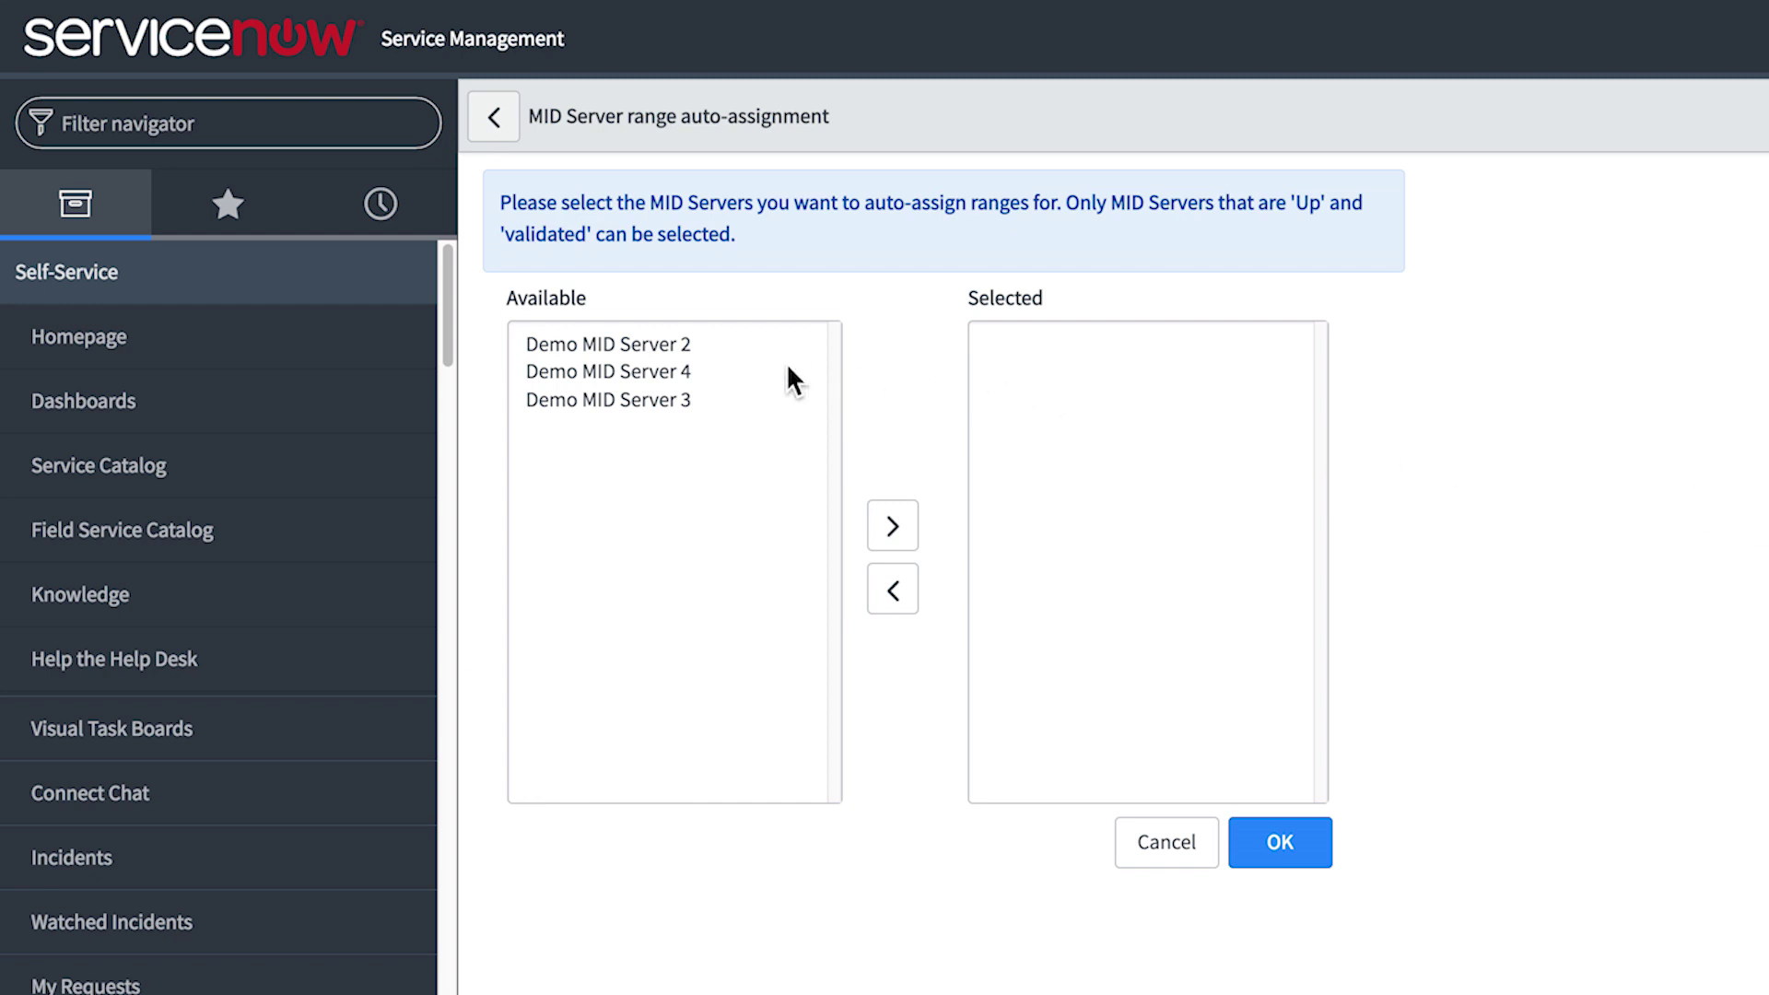
left_click(803, 371)
left_click(893, 527)
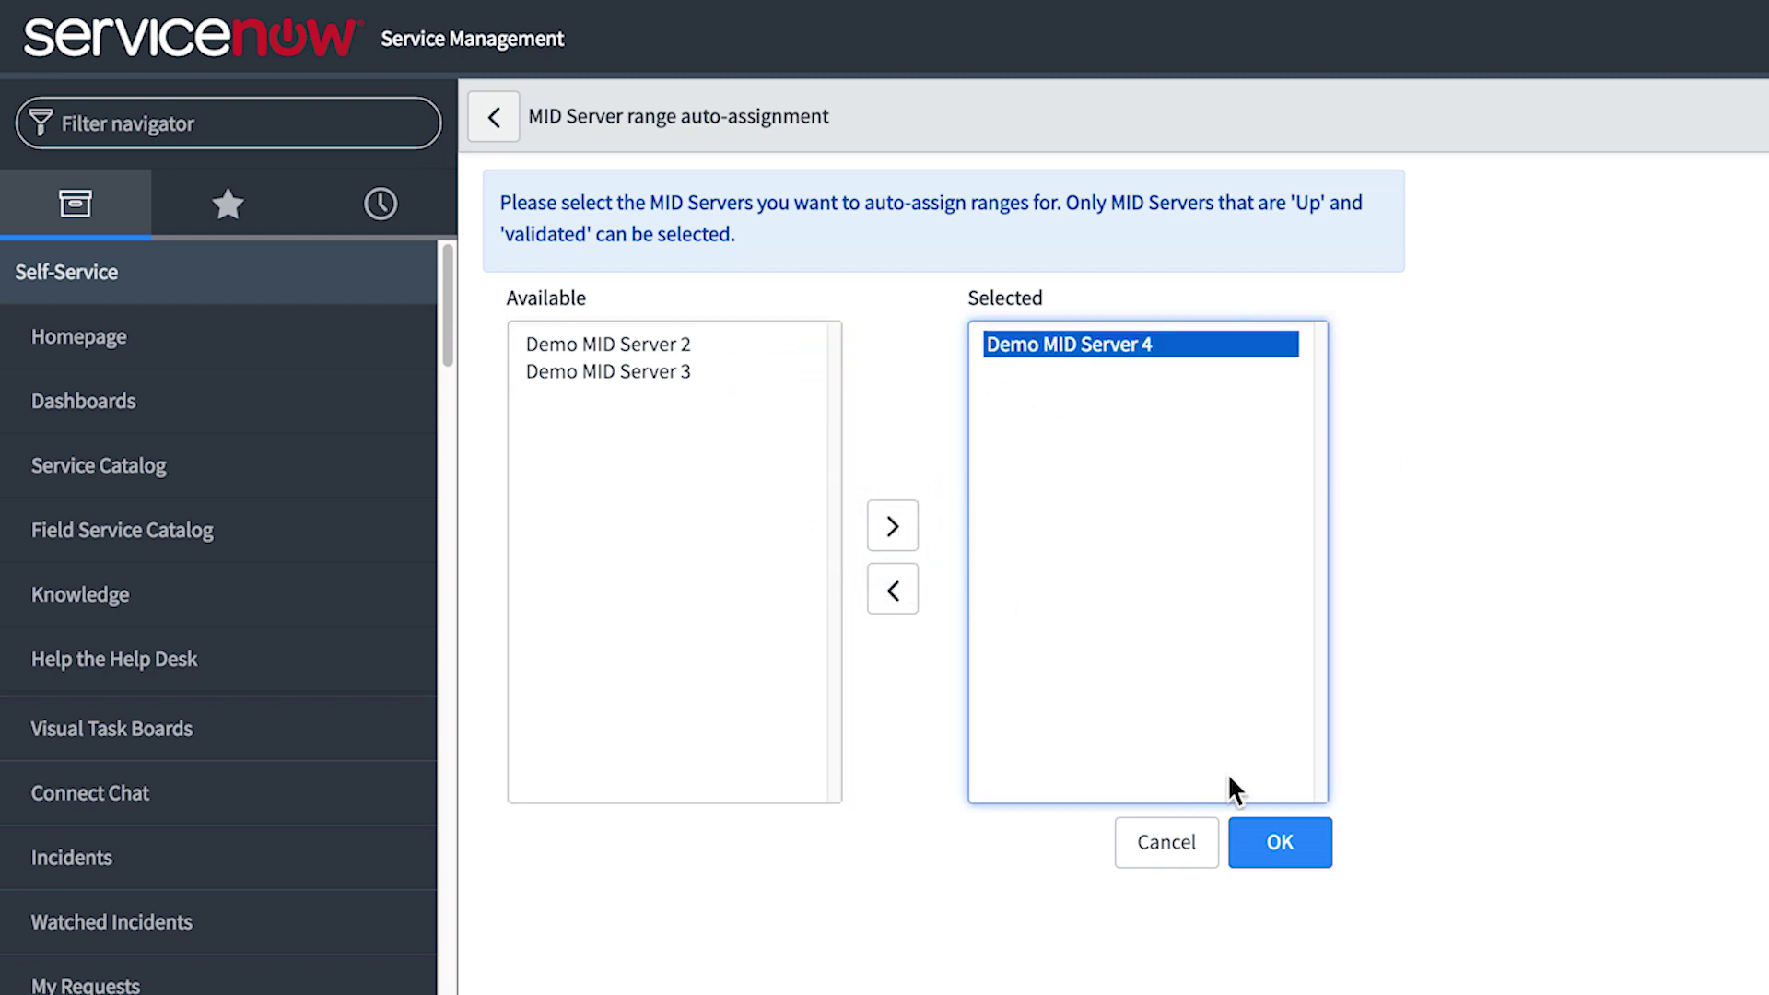
left_click(1278, 841)
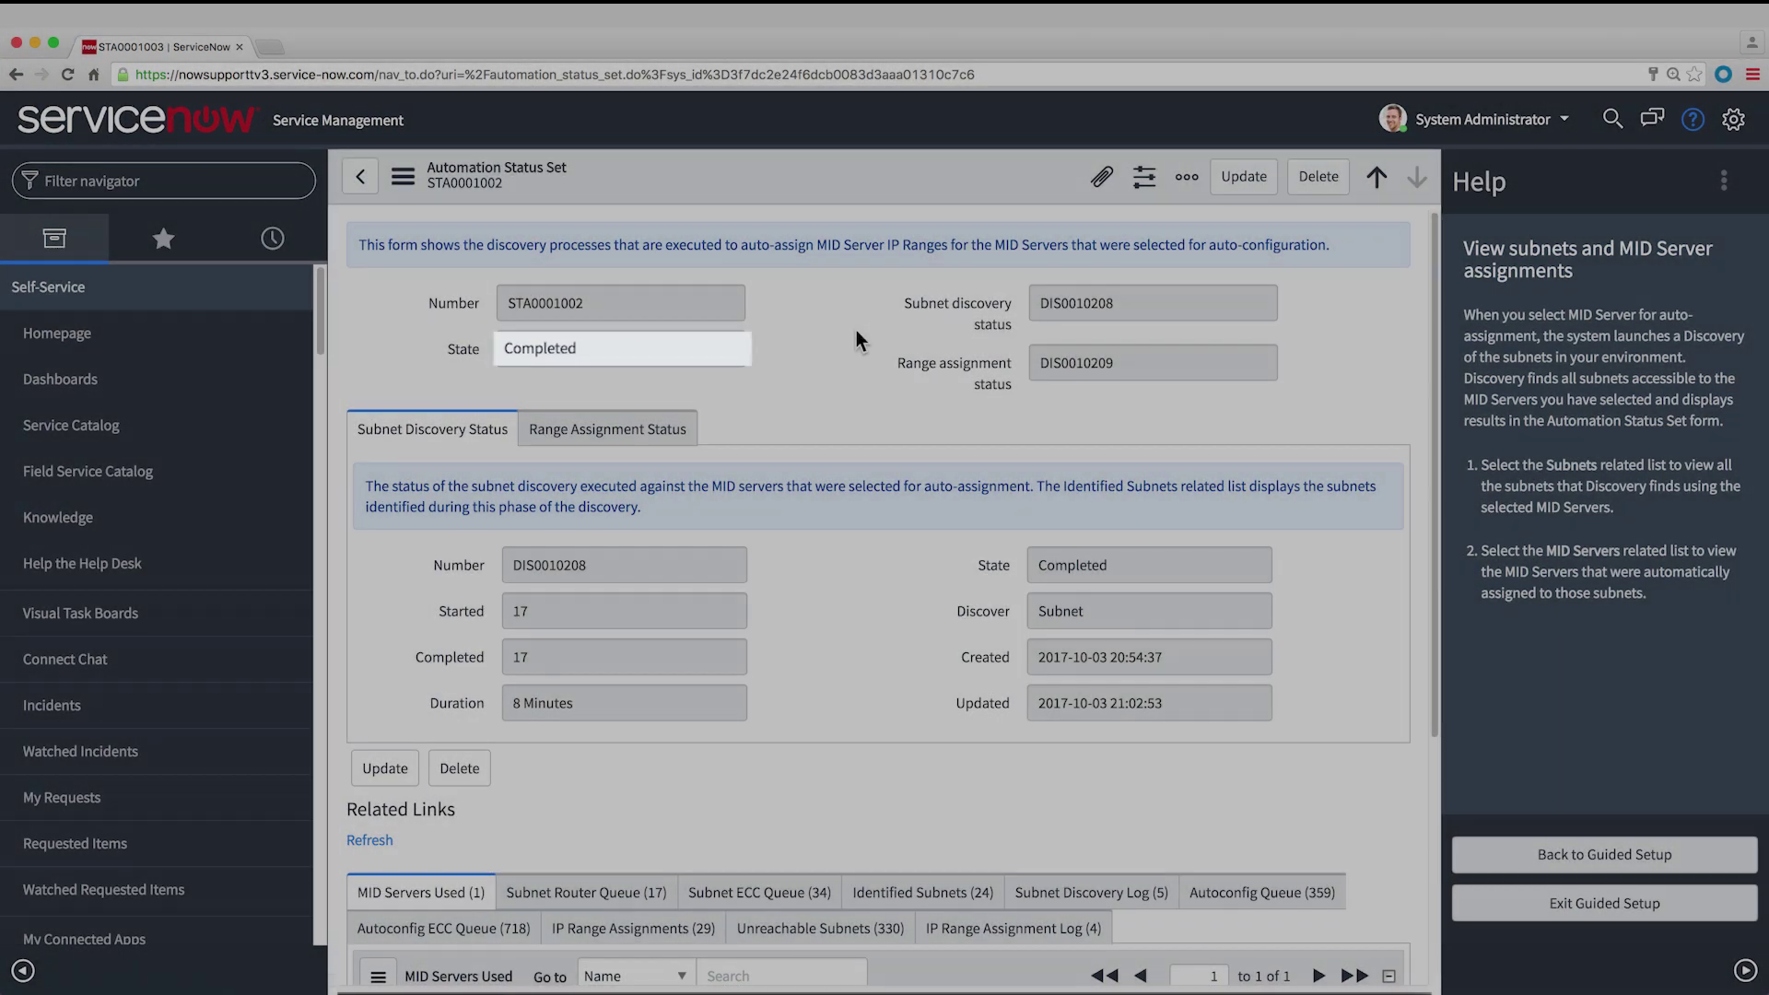
- Review the MID Servers Used list showing Demo MID Server 4, then show the 17 Subnet Router Queue entries
scroll(855, 331, "down", 7)
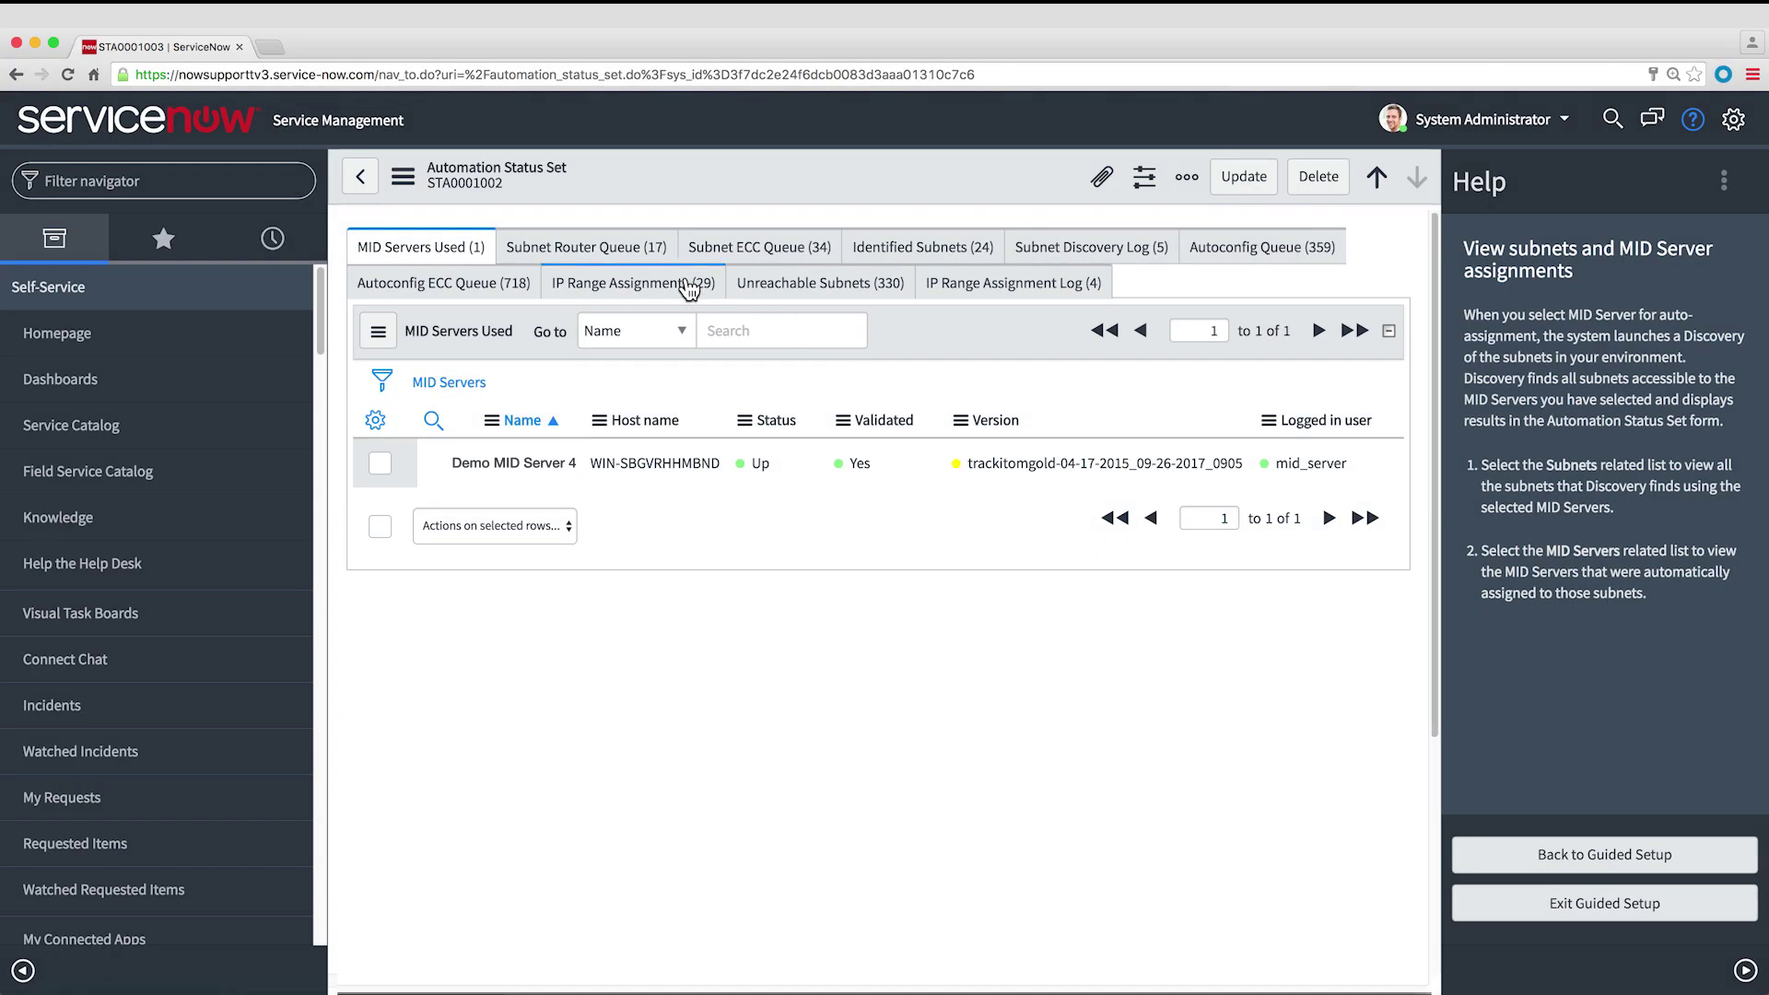
left_click(616, 250)
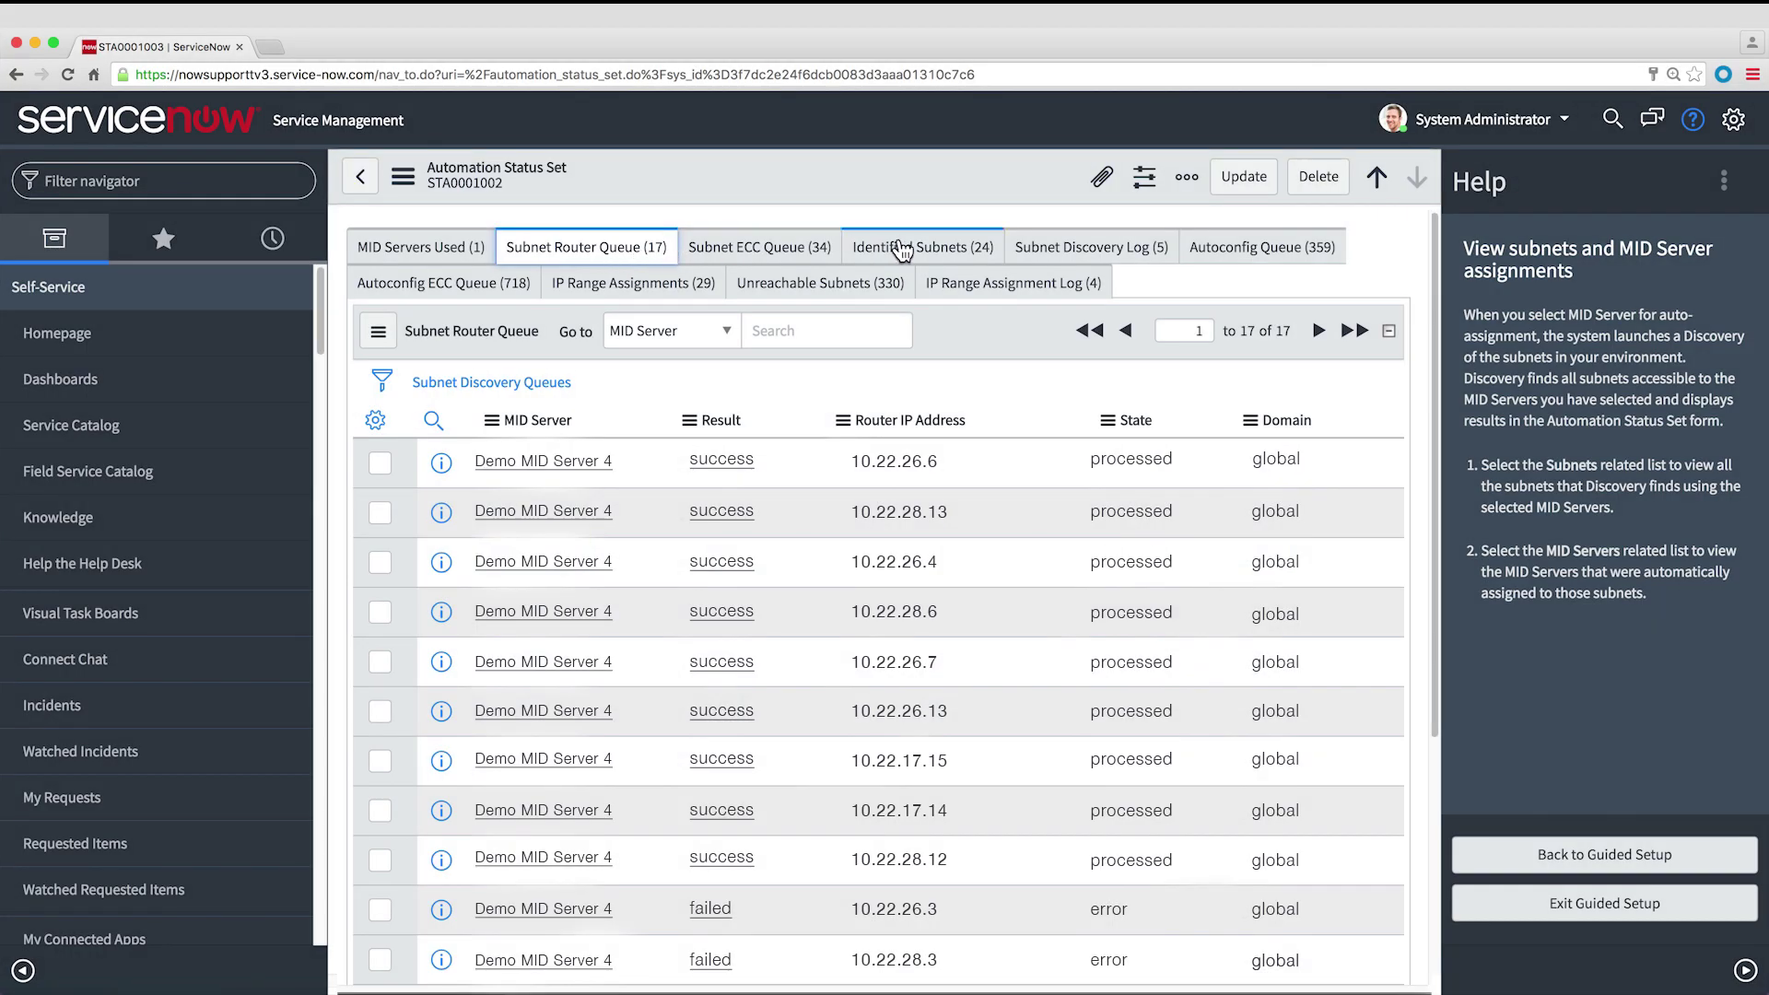
- Show the 24 identified subnets, such as 10.22.132.0/22 and 10.196.43.128/25
left_click(903, 247)
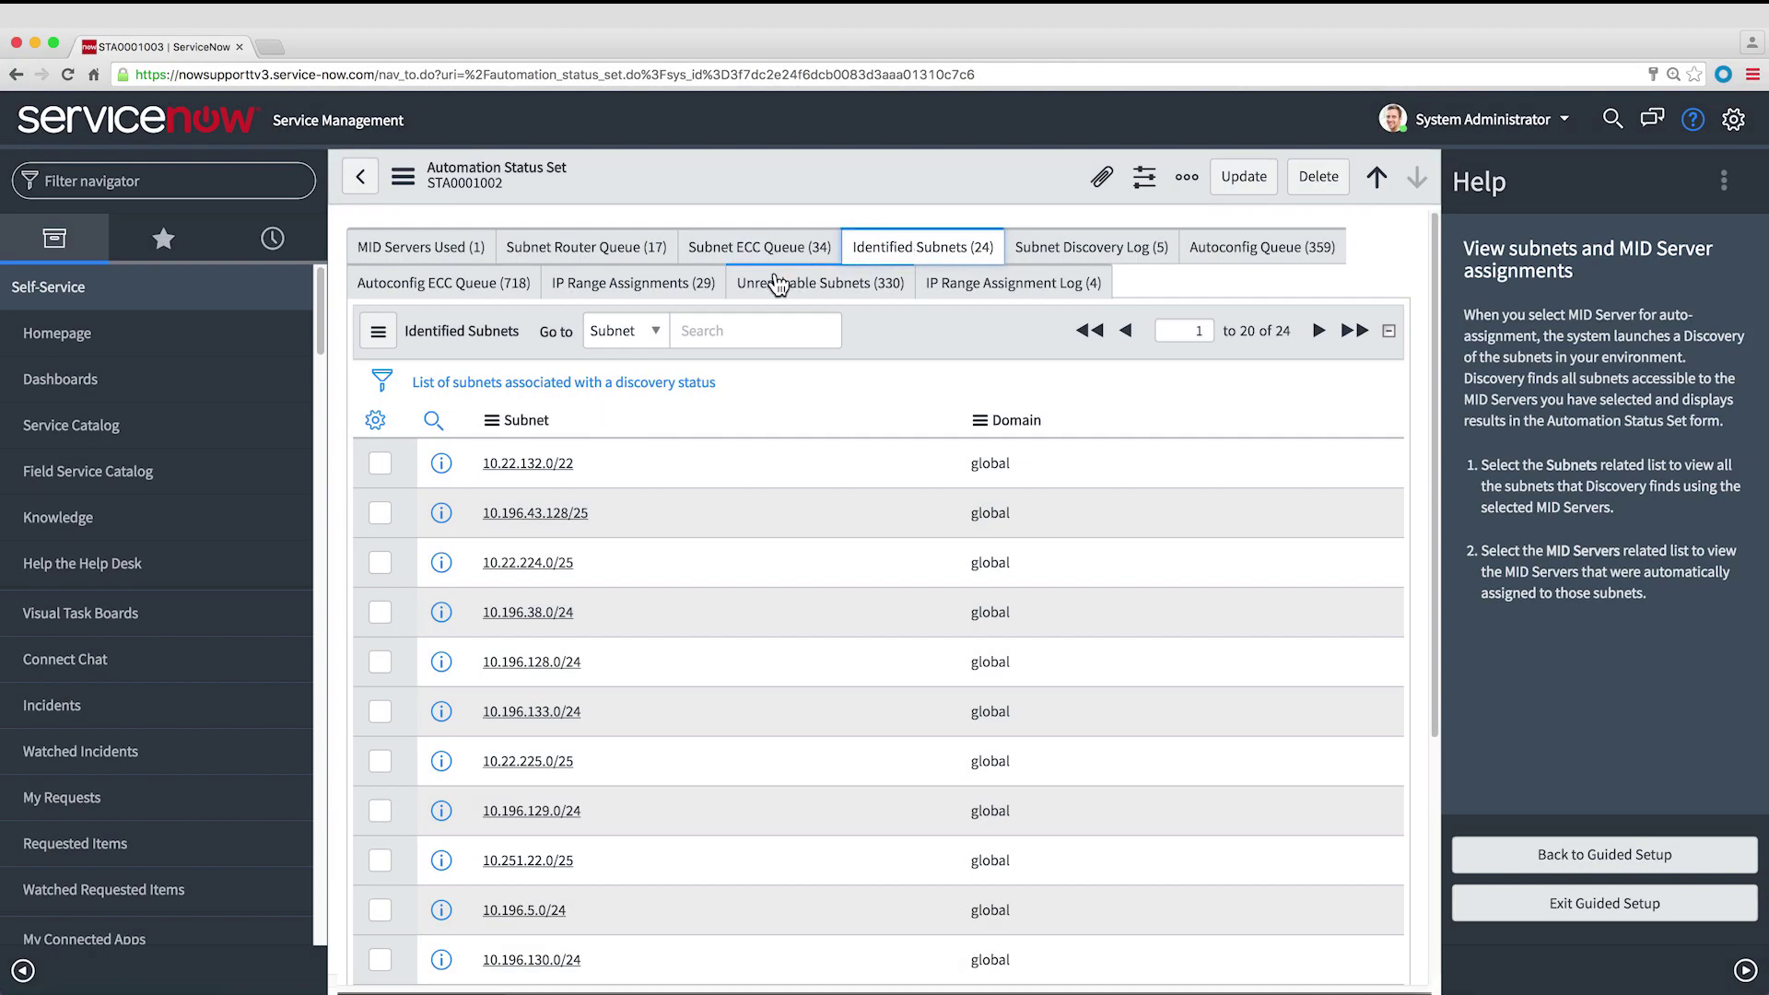
- Review the 29 IP range assignments, then list the 330 unreachable subnets starting with 10.0.0.0/8
left_click(680, 286)
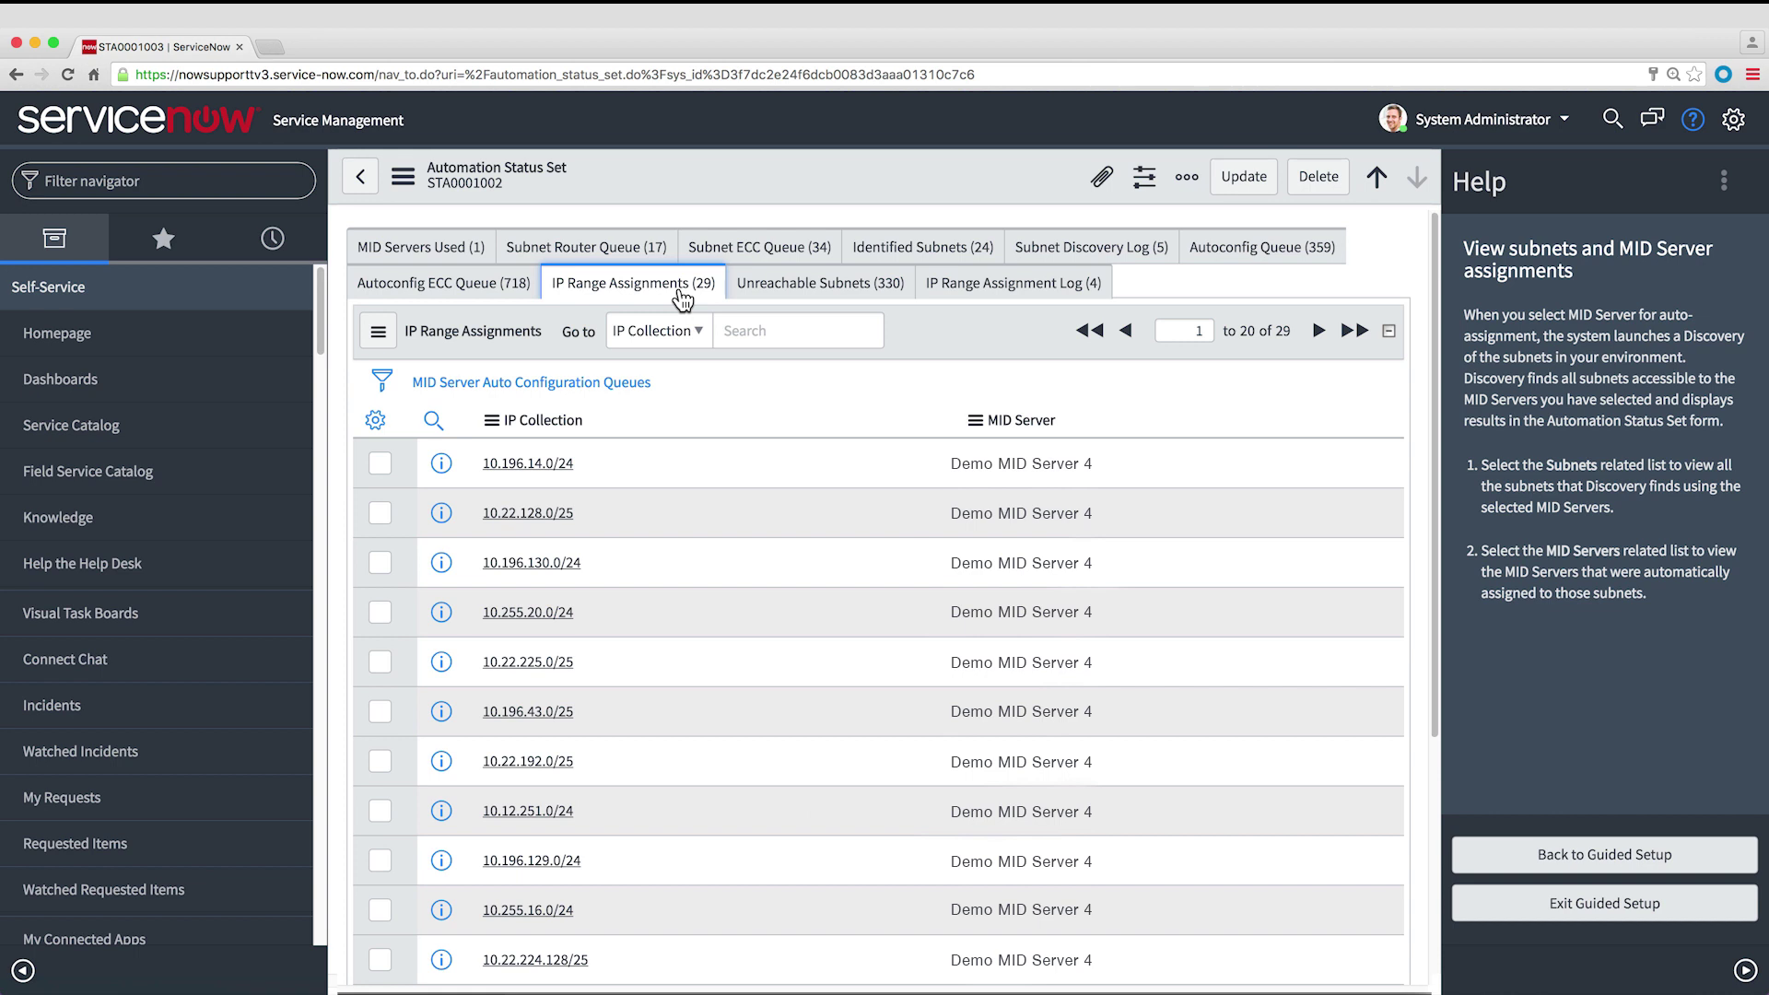
left_click(756, 295)
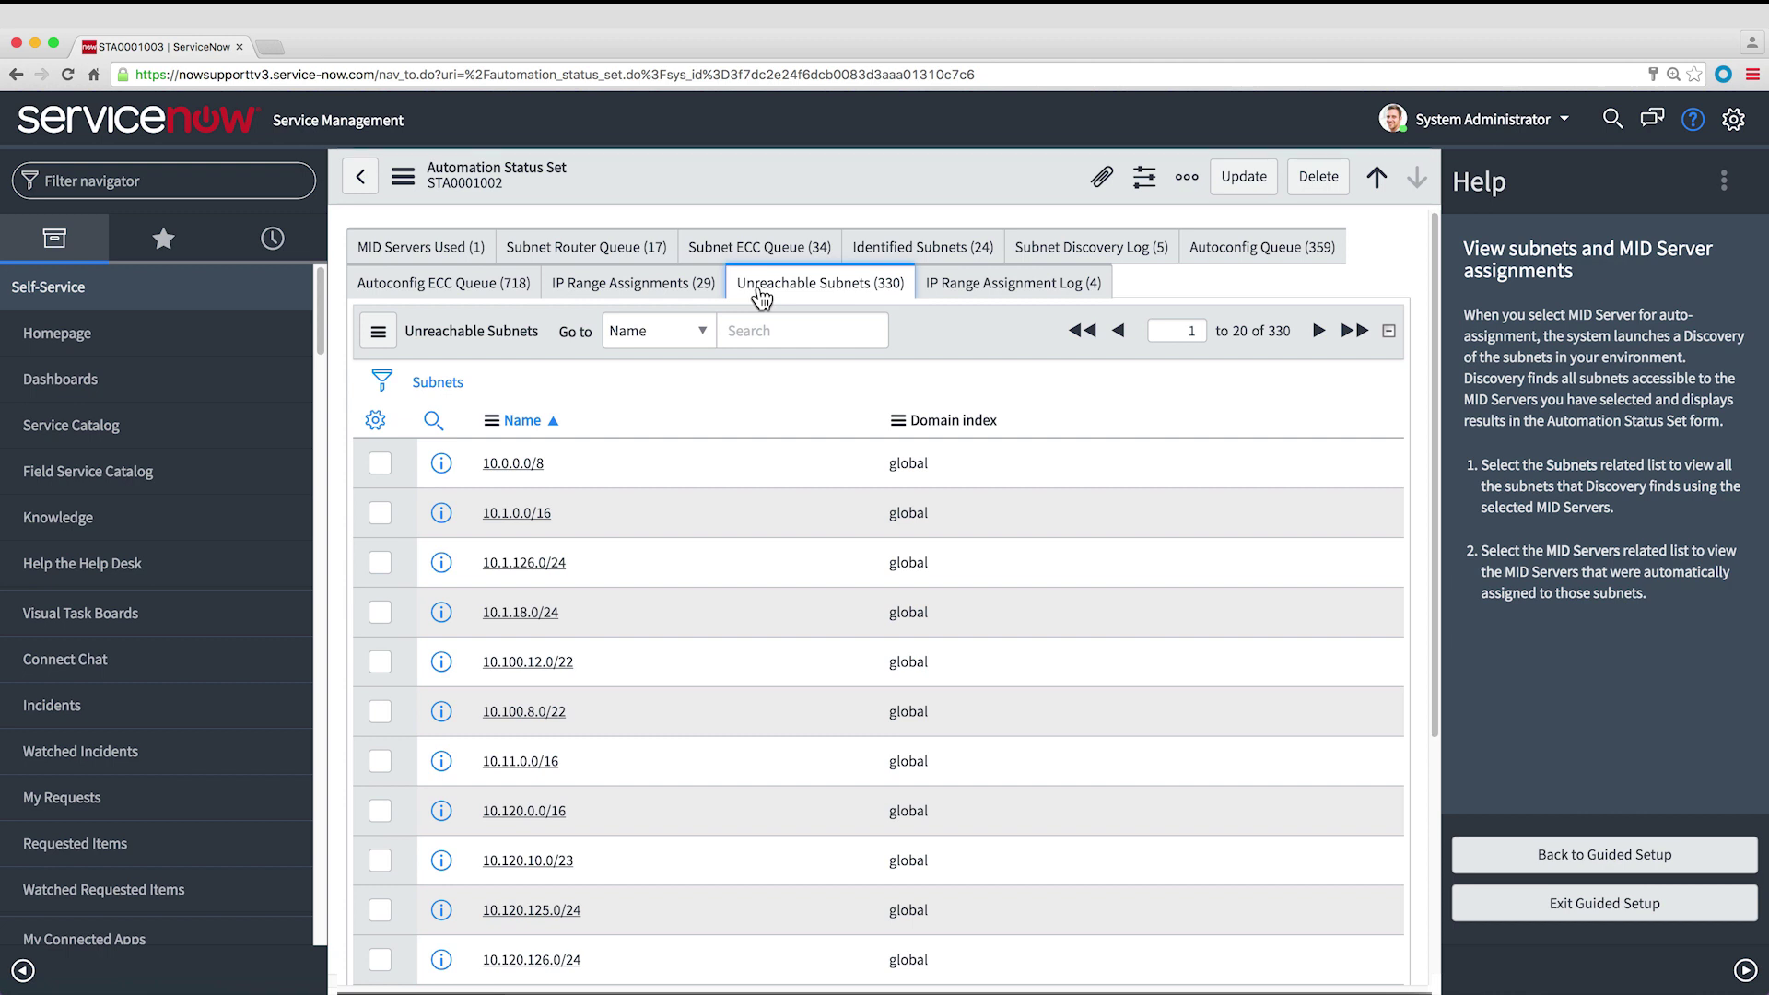
- Mark Auto-Assign MID Server IP Ranges complete in the guided setup, finishing all 5 MID Server tasks
left_click(1596, 857)
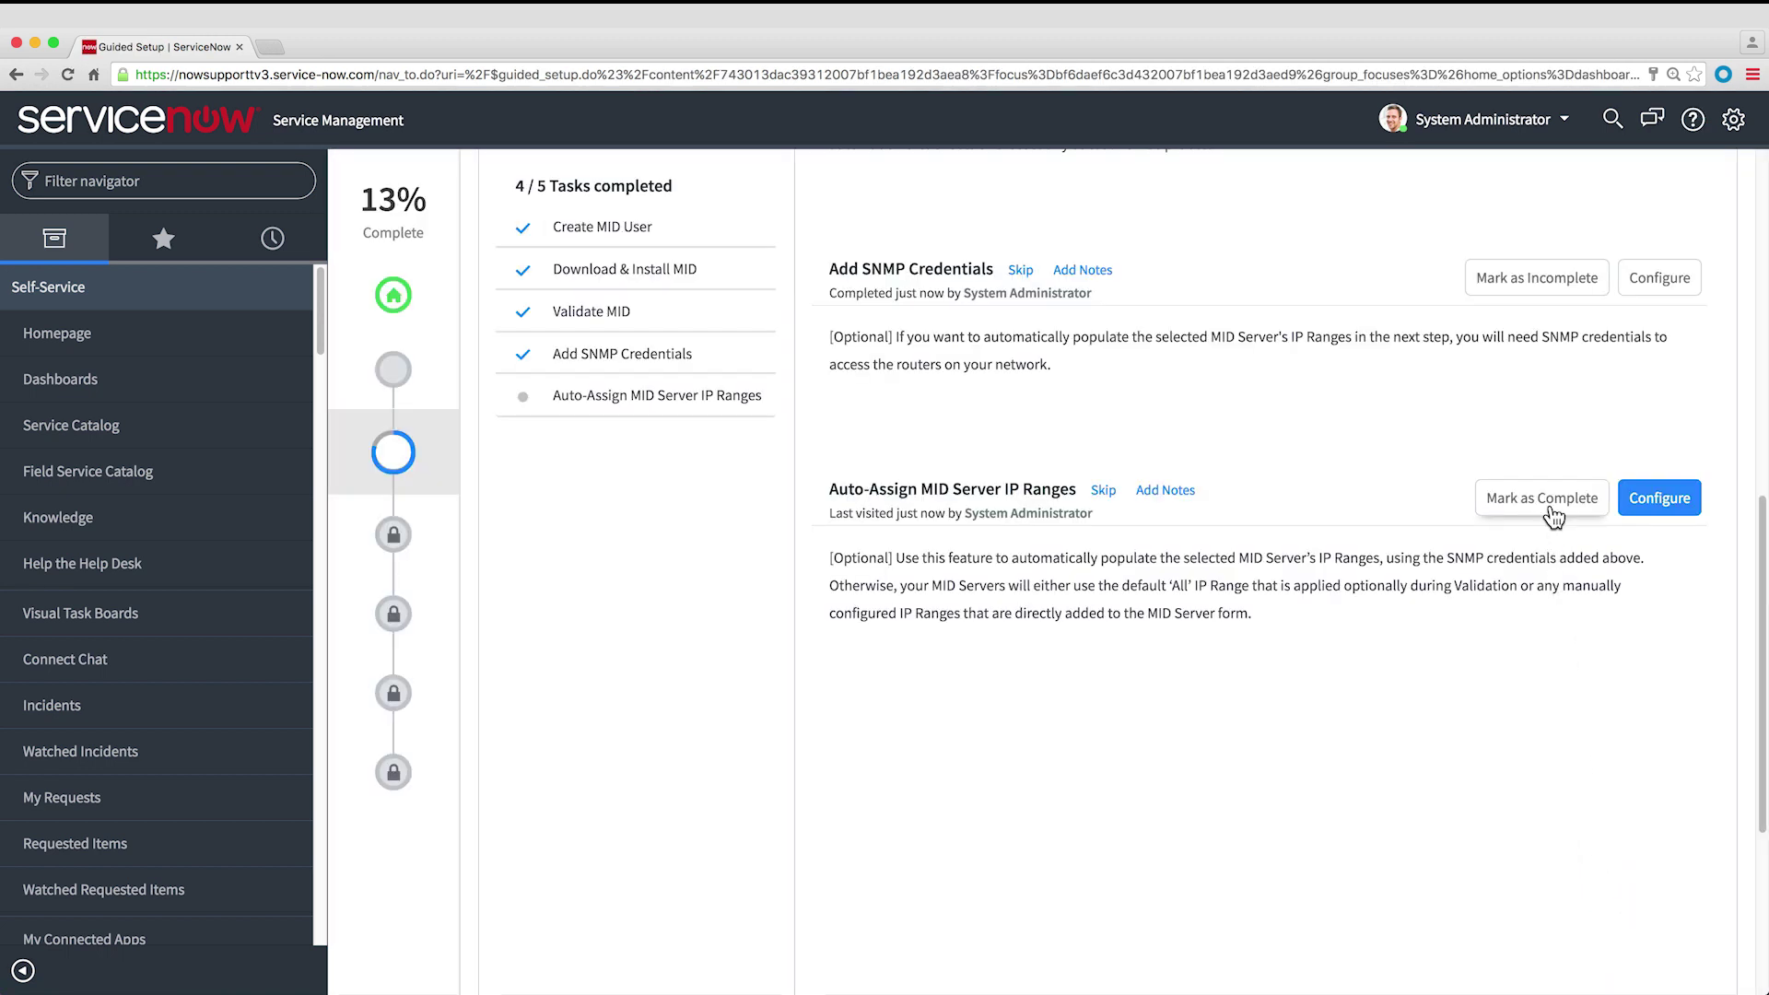
left_click(1554, 514)
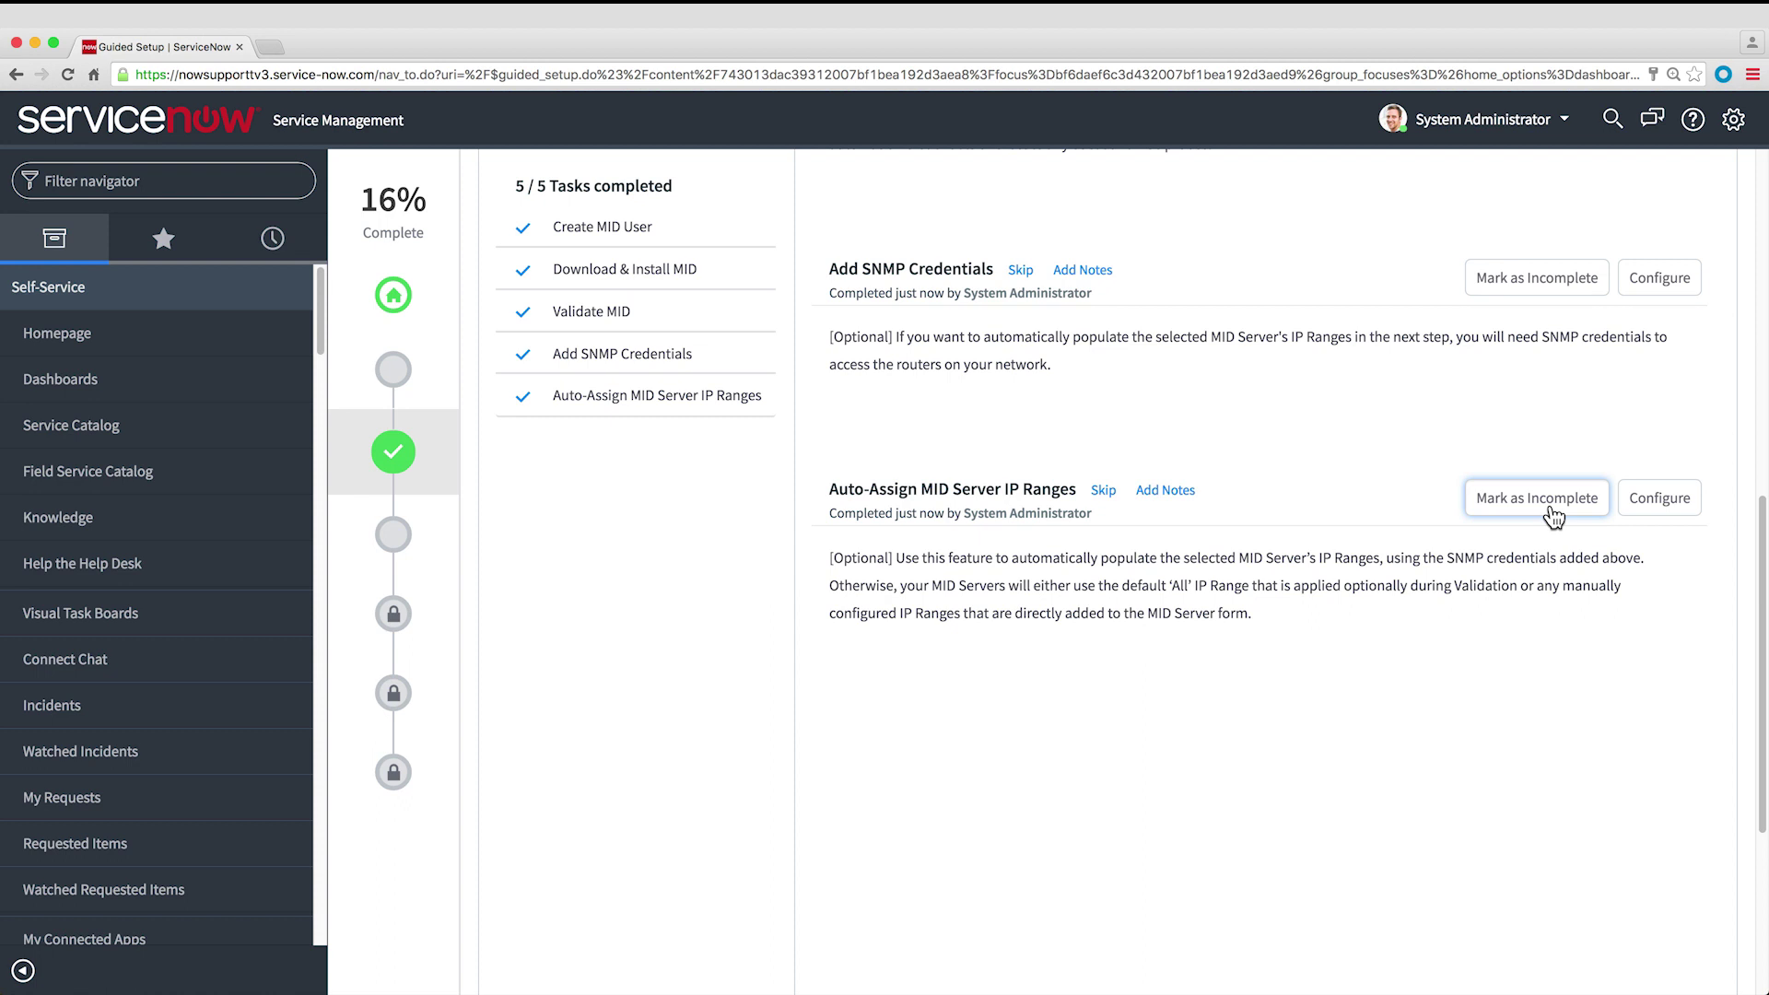